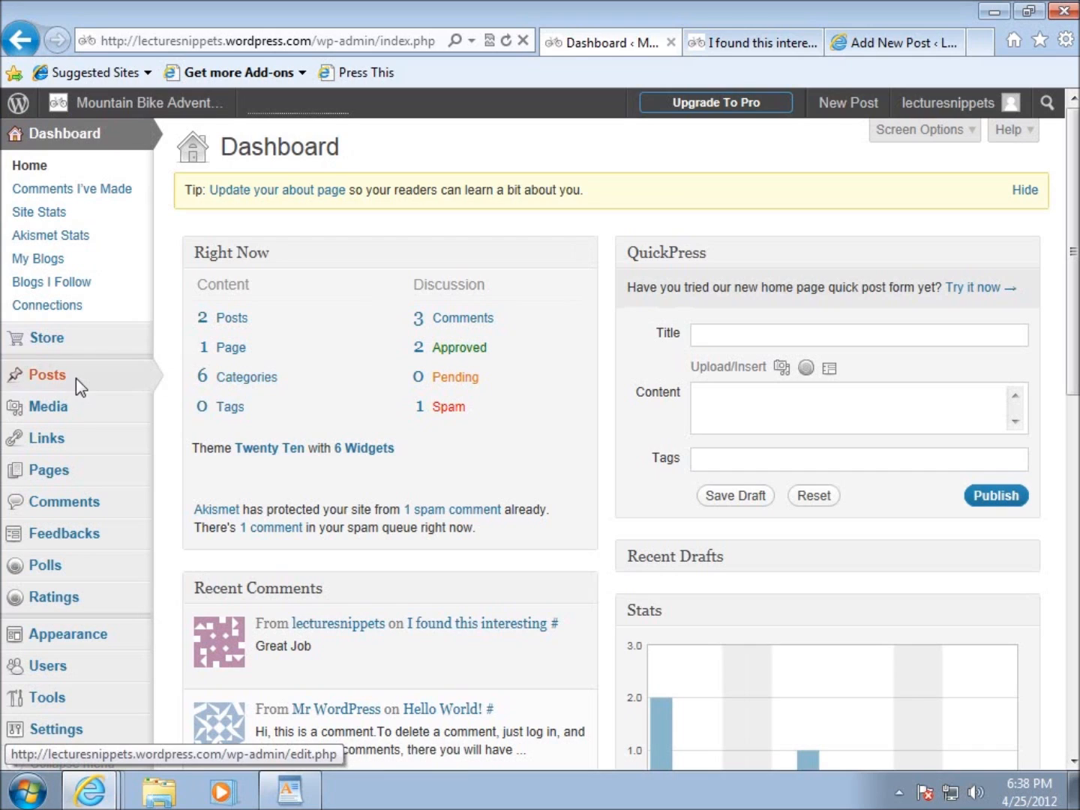
Create a new post and title it "Scott Scale 29 Elite".
mouse_move(78, 387)
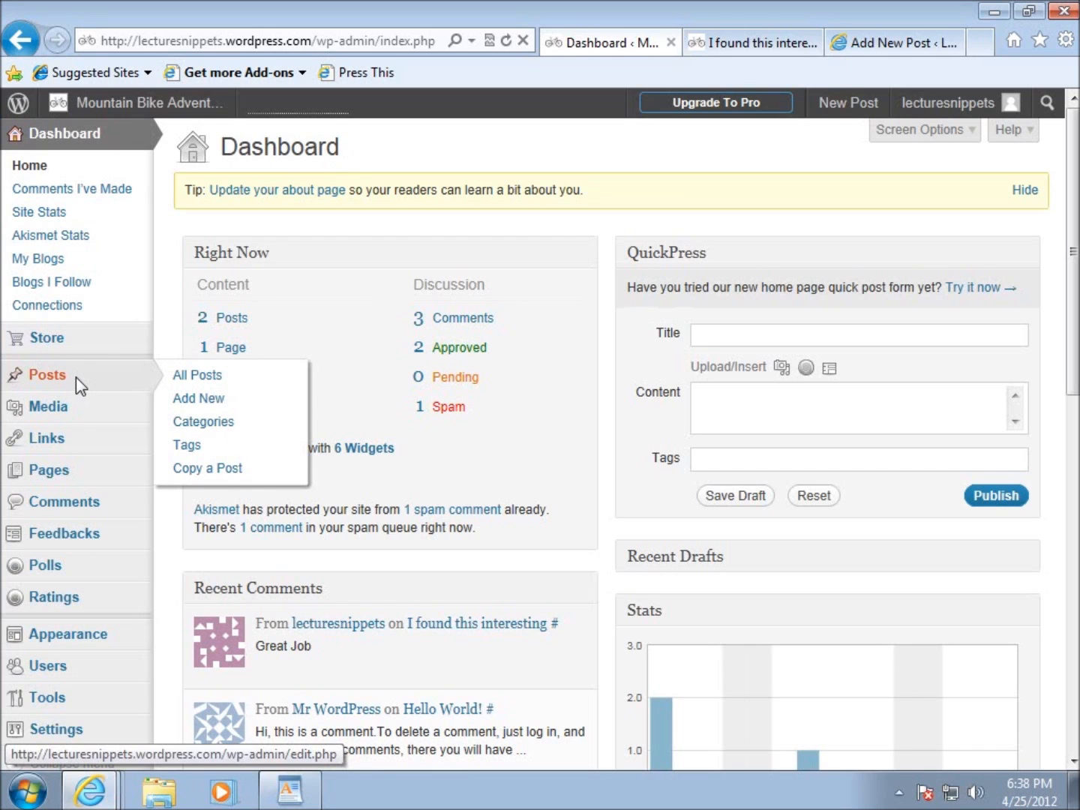
click(188, 402)
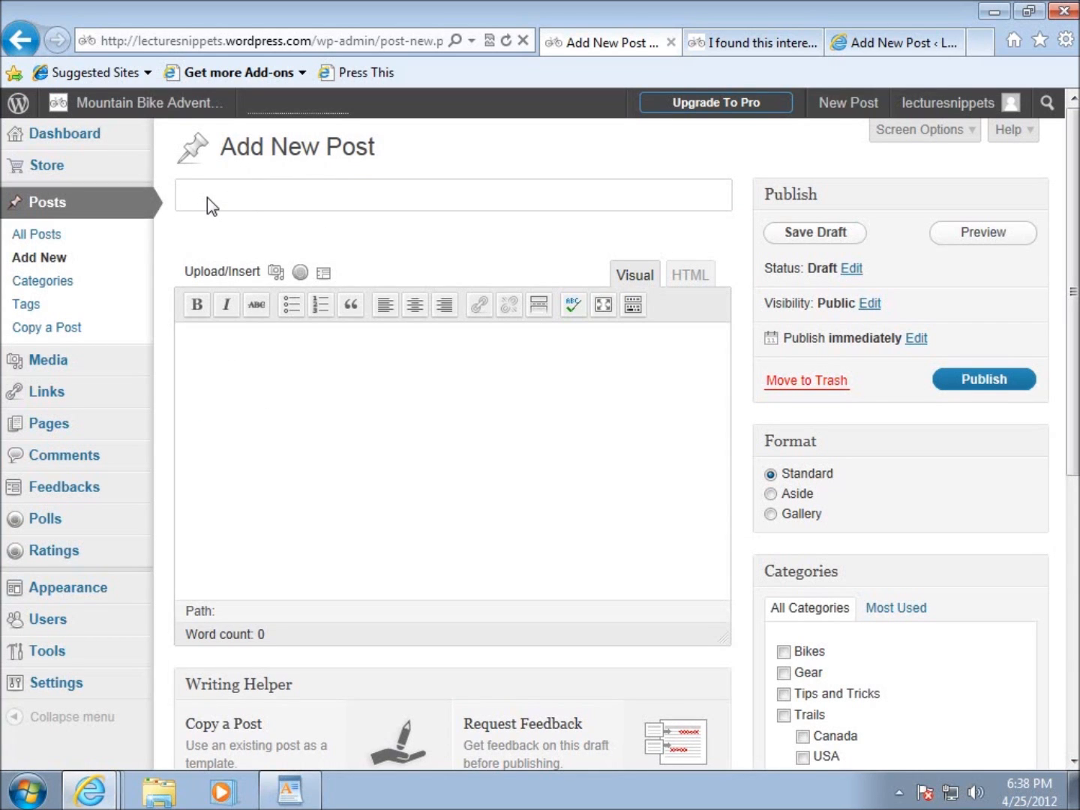
click(294, 393)
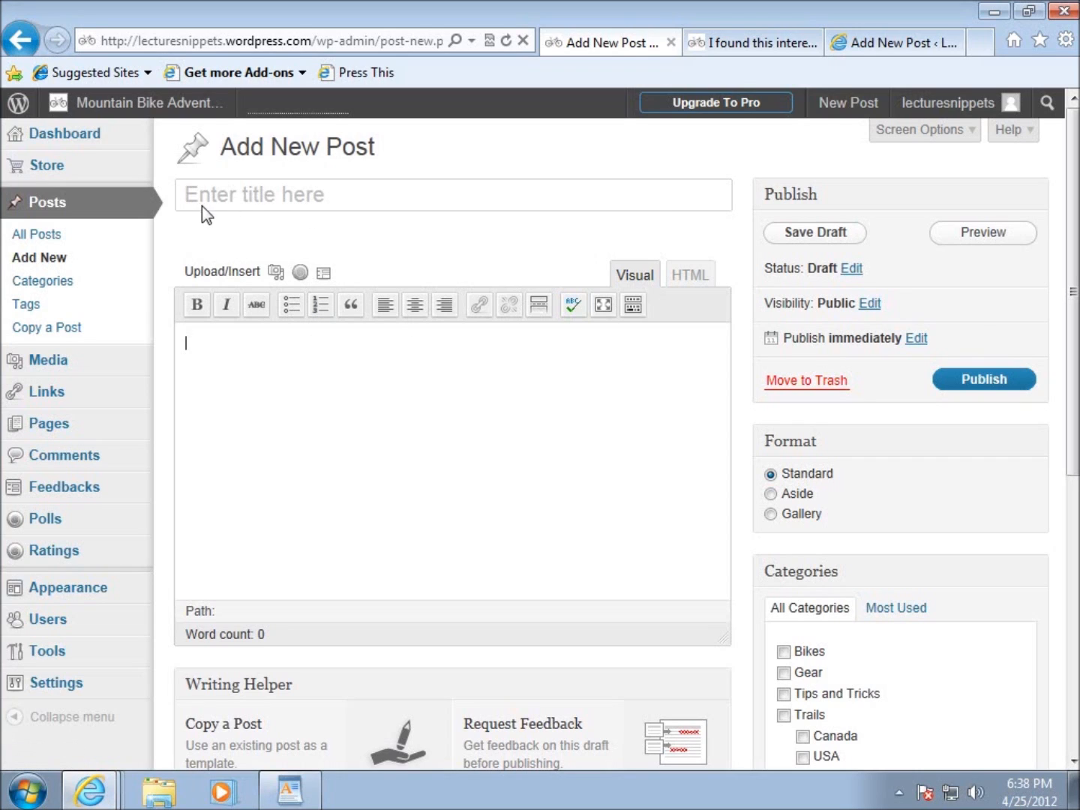
click(330, 204)
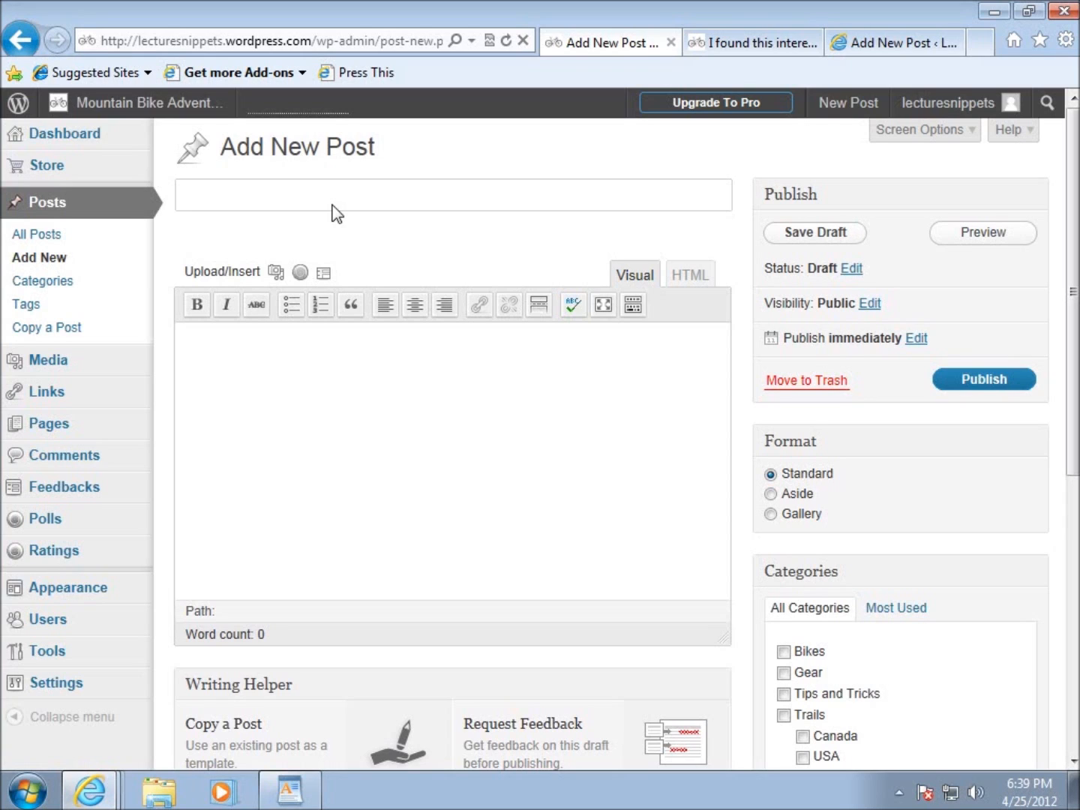
text(Scott Sc)
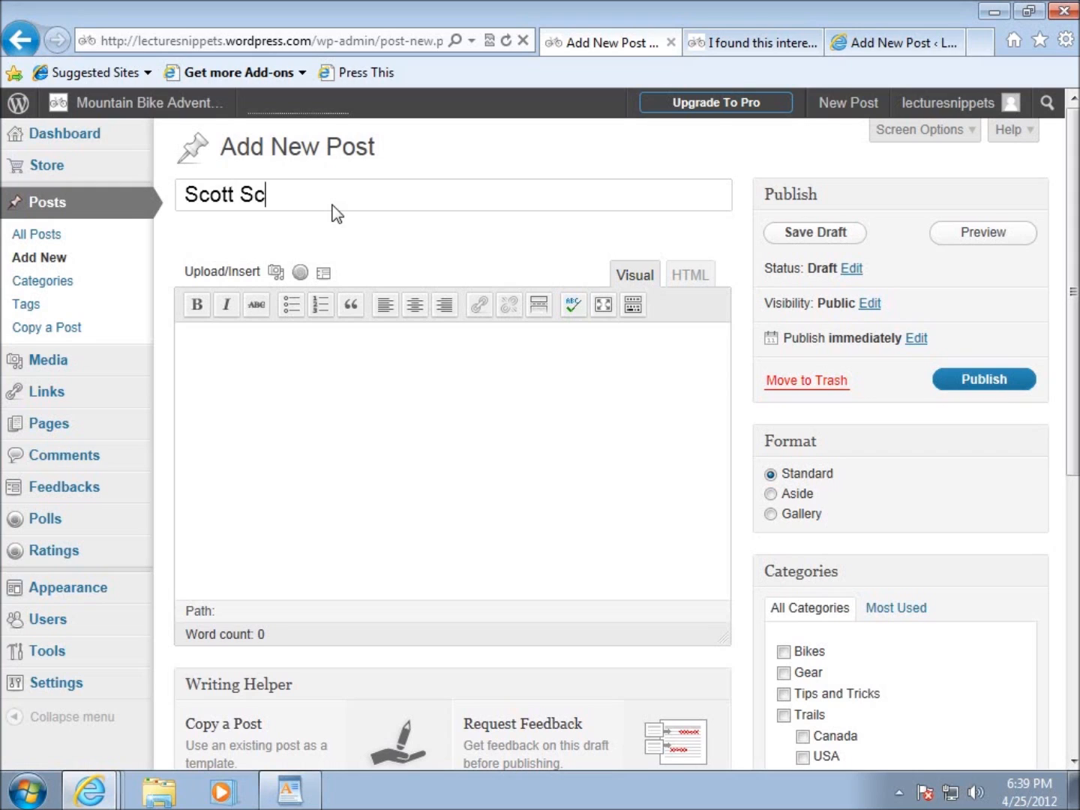
text(ale 29 Elite)
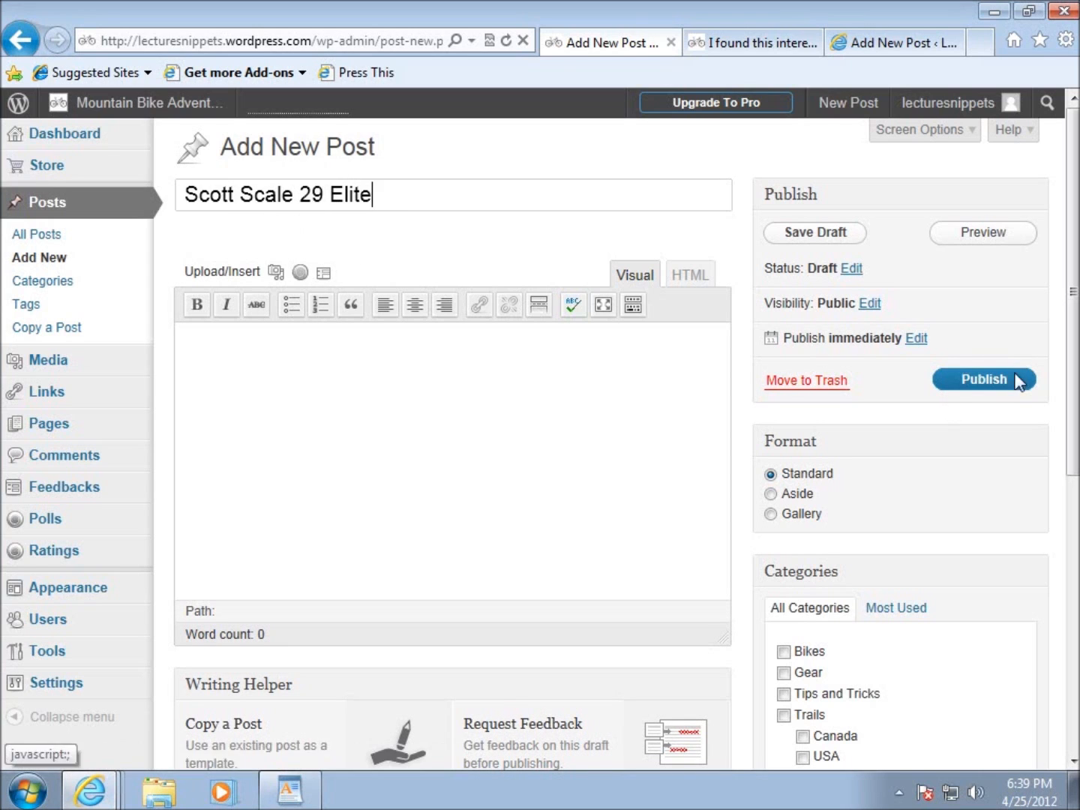
Assign the new post to the Bikes category.
drag(1074, 366, 1075, 453)
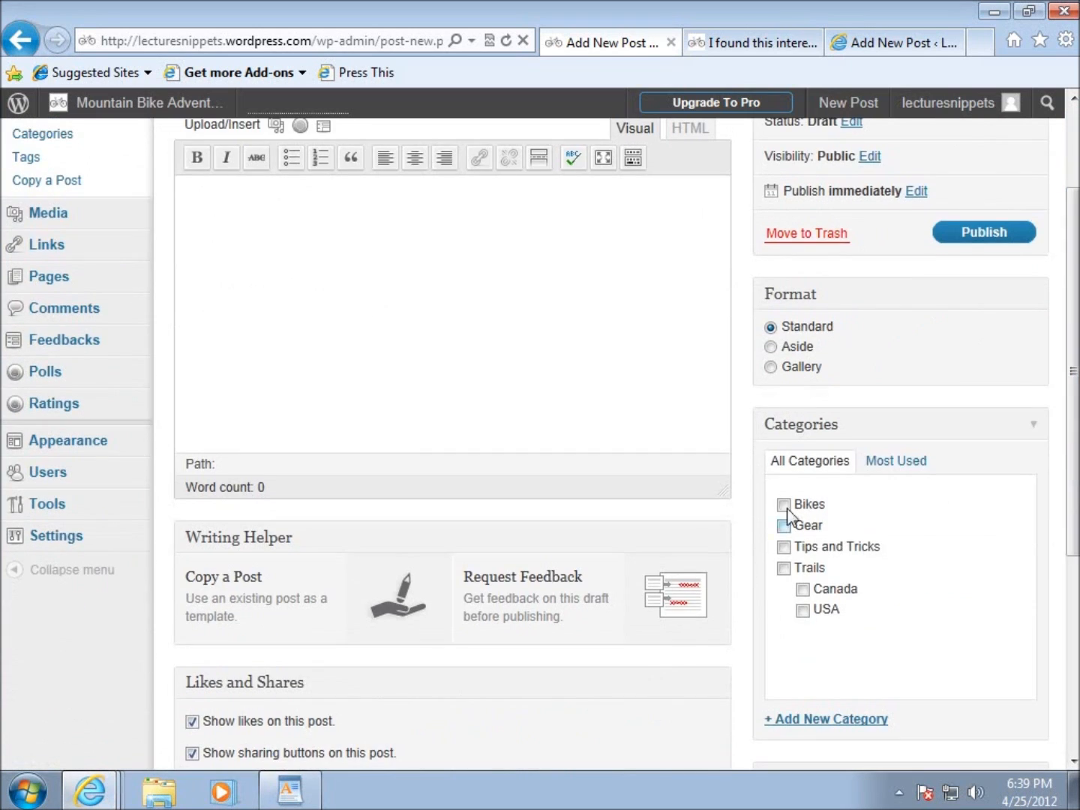
click(784, 506)
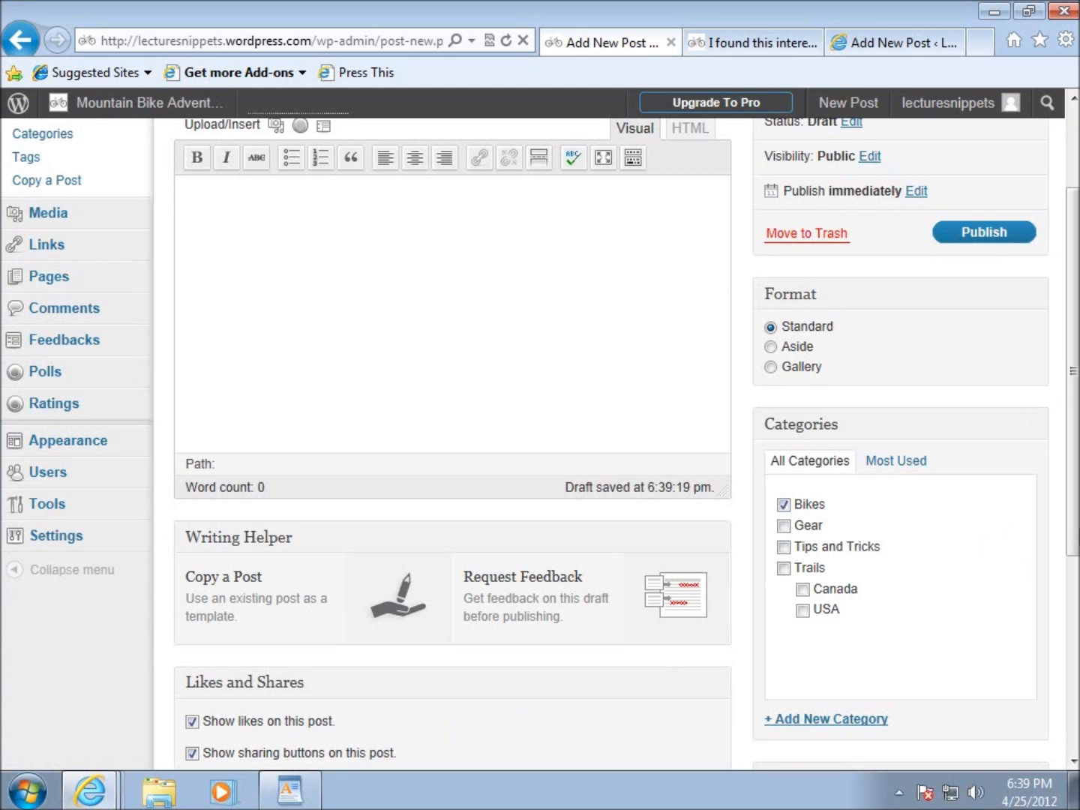
drag(1071, 534, 1071, 436)
Compare the Visual and HTML editing modes for the empty post body.
click(442, 408)
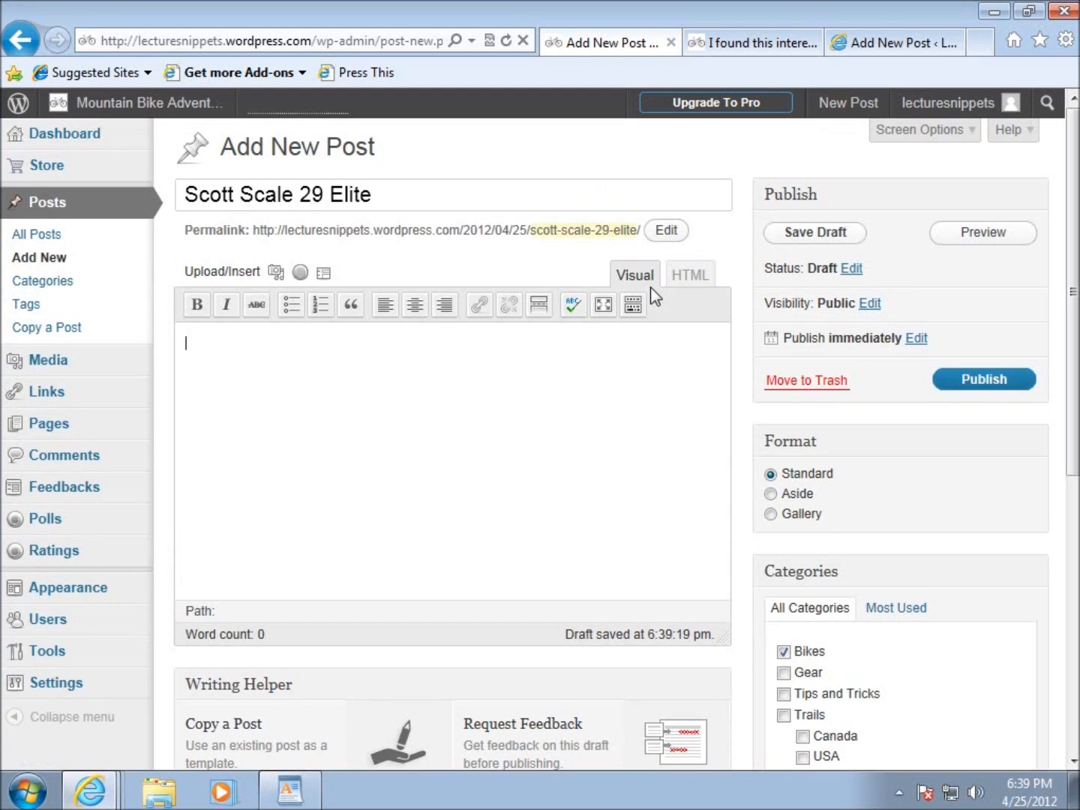
click(276, 273)
click(691, 279)
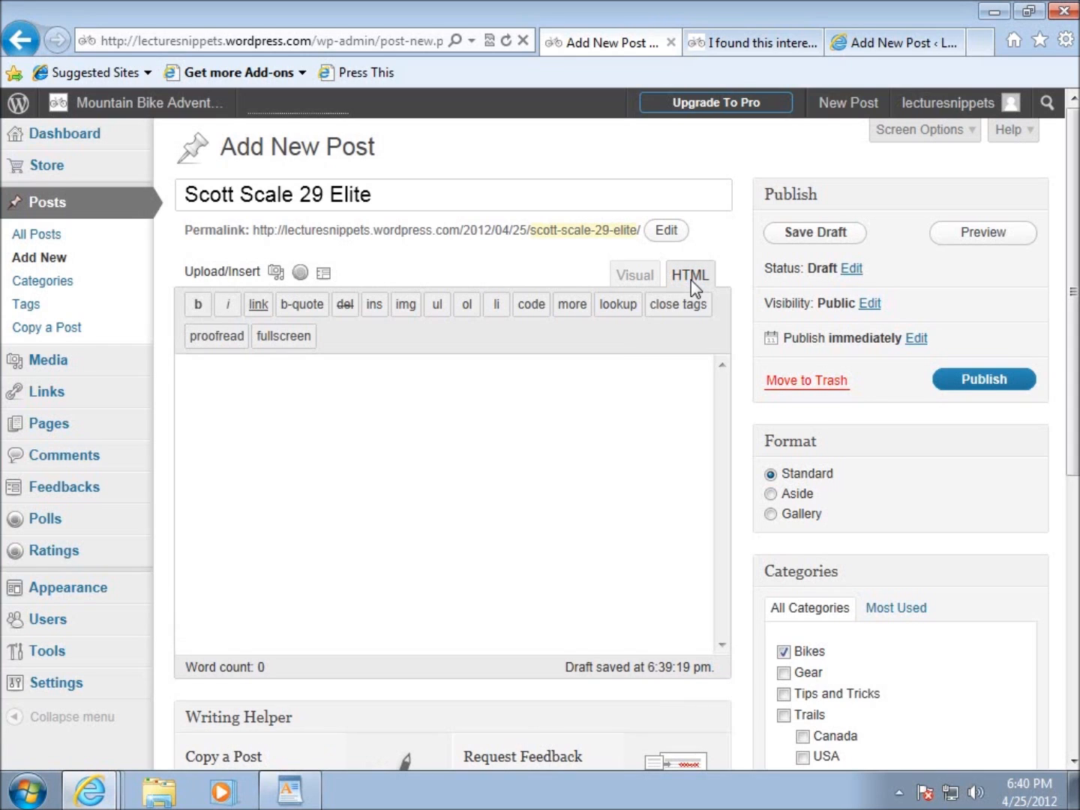
click(642, 280)
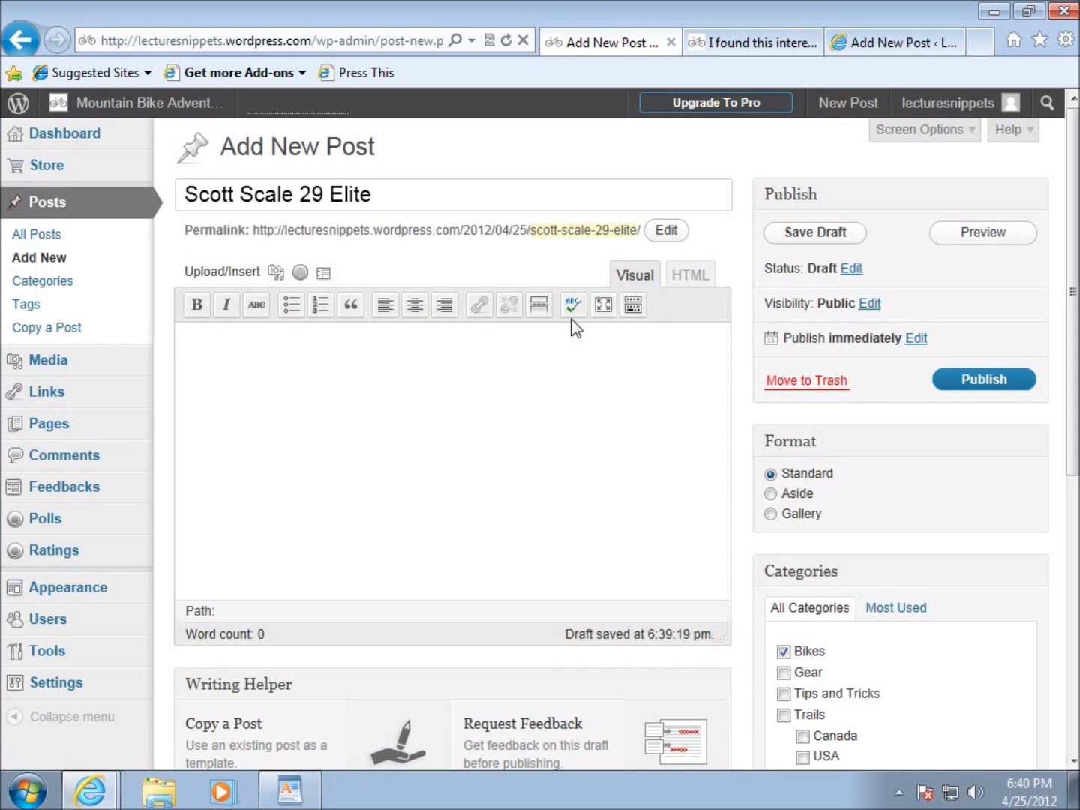
click(510, 355)
click(690, 275)
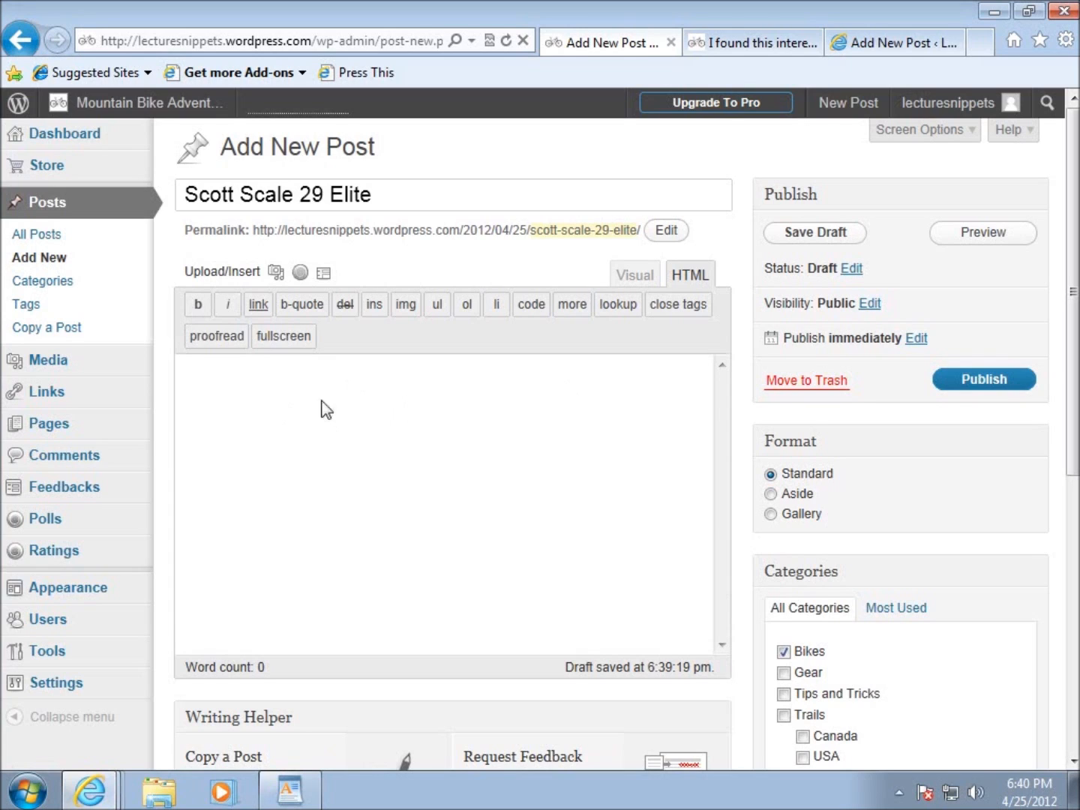
click(643, 279)
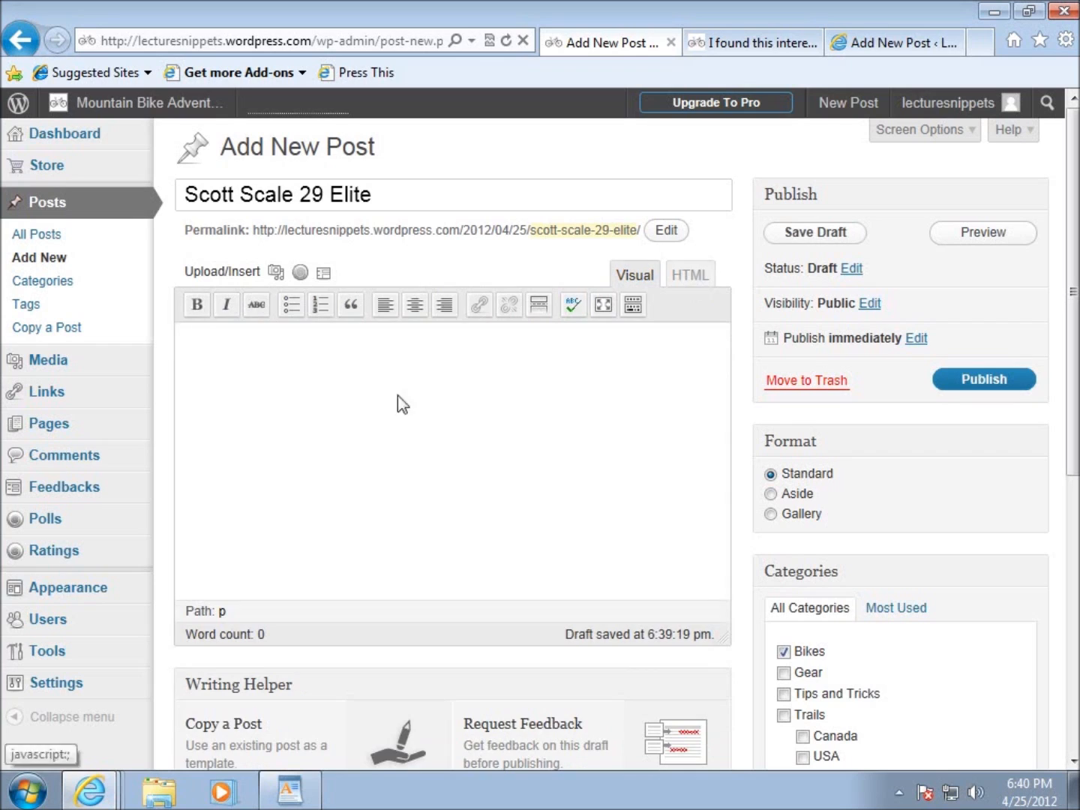
Enter "<h3>Hello</h3>" in the post body in Visual mode and inspect its code in HTML mode.
click(251, 380)
text(<)
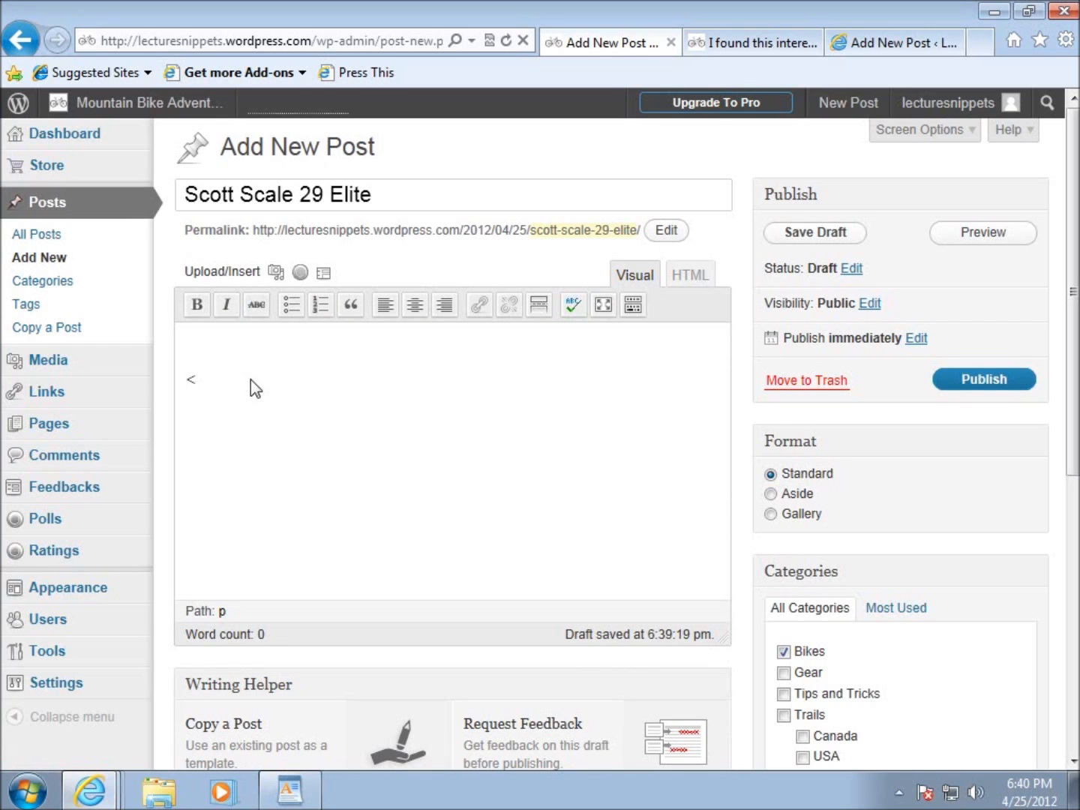
text(h3>Hello</h3>)
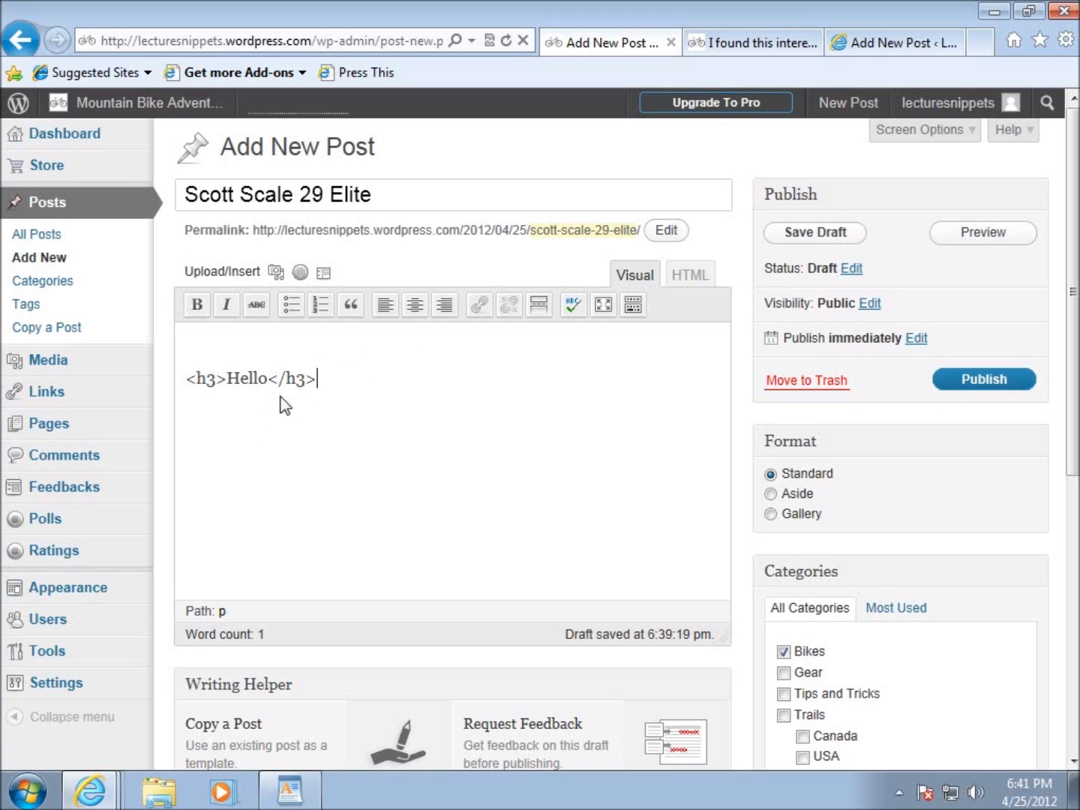
click(690, 278)
drag(416, 381, 192, 387)
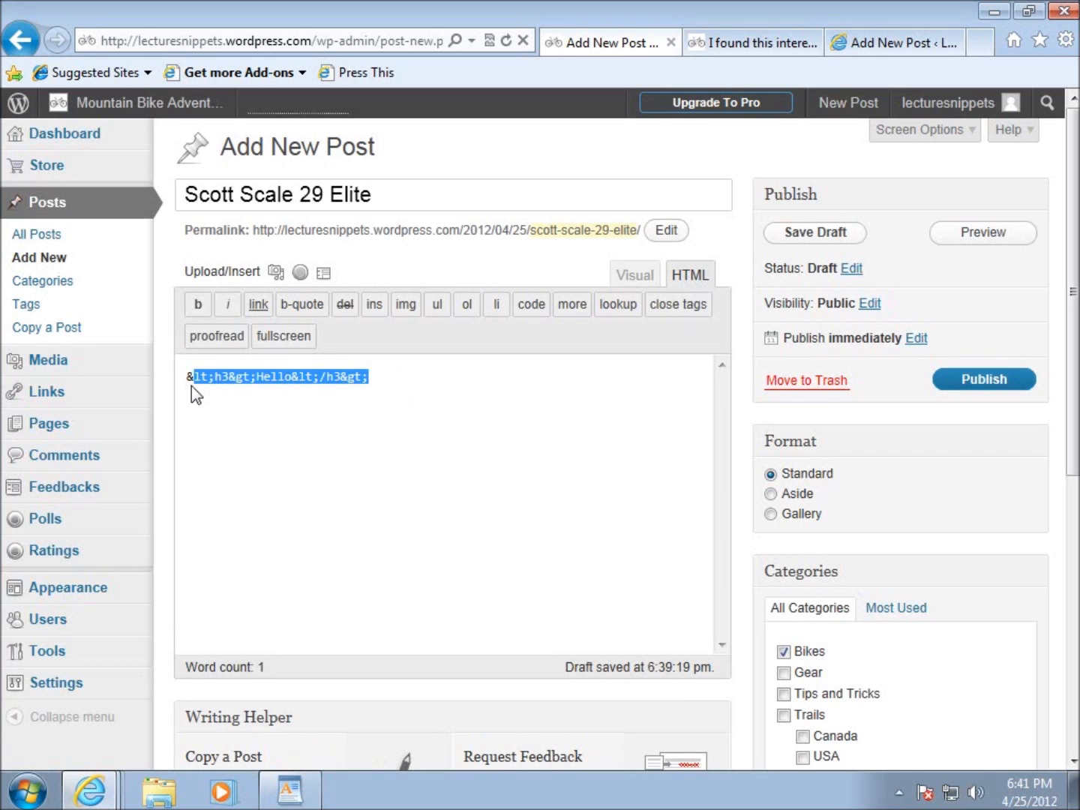
Return the post body to Visual mode and delete the "<h3>Hello</h3>" test text.
click(637, 282)
drag(324, 354, 128, 348)
key(Delete)
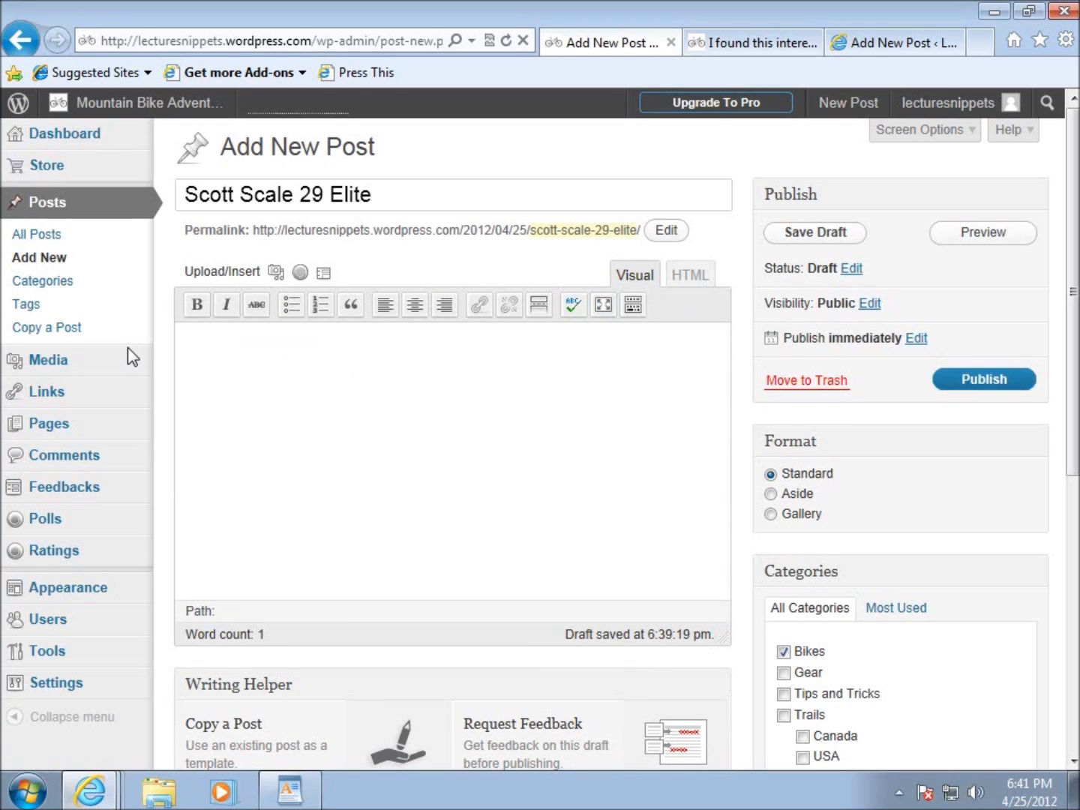
Enter "<h3>Hello</h3>" in the post body in HTML mode and view the result in Visual mode.
click(692, 279)
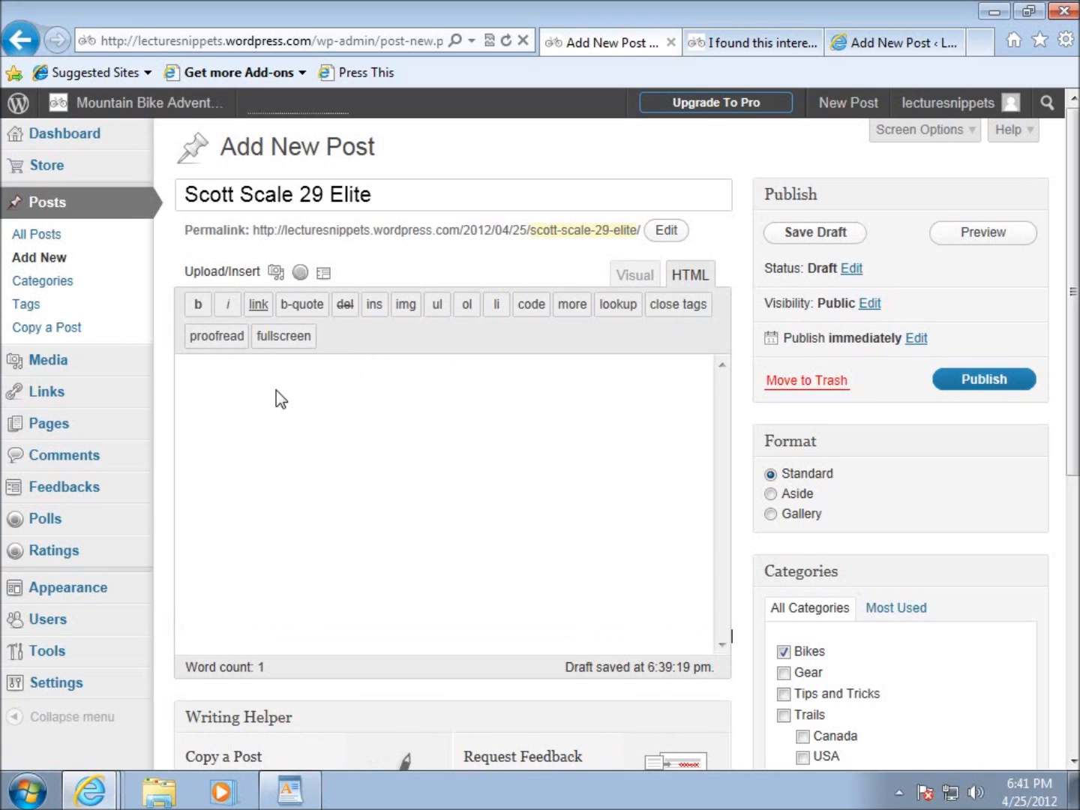
text(<h3>Hello</h3>)
click(634, 276)
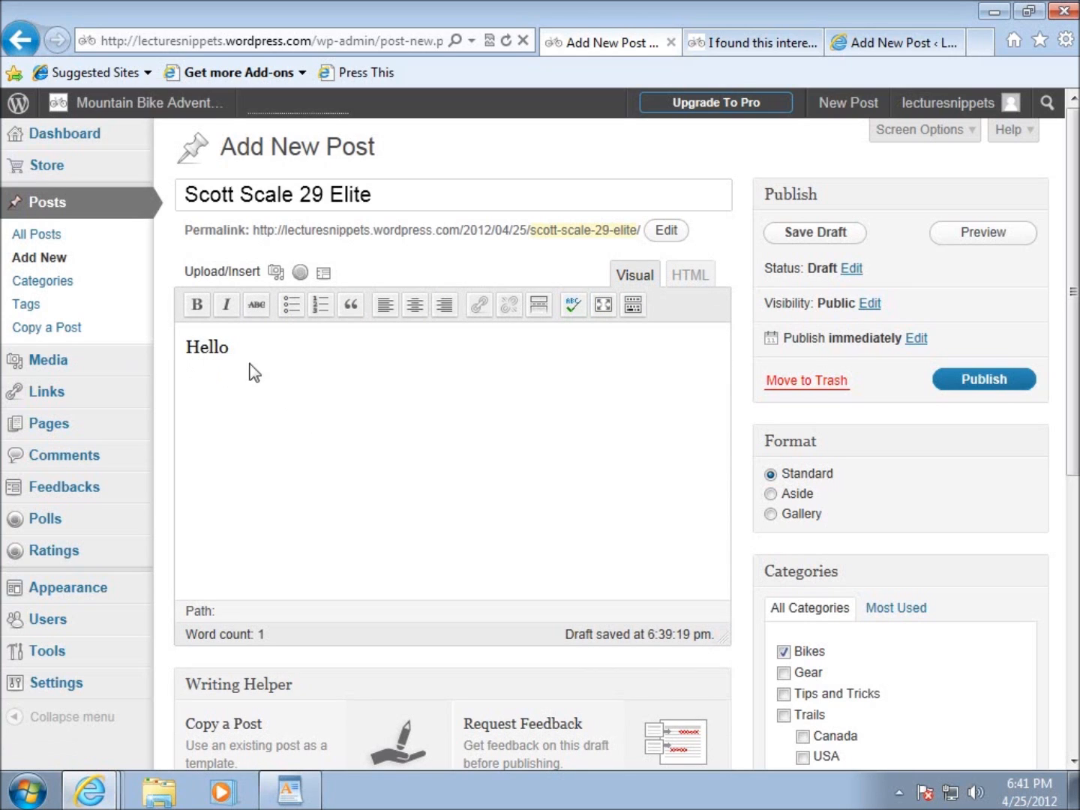
Delete the whole Hello heading code from the post body in HTML mode.
click(680, 278)
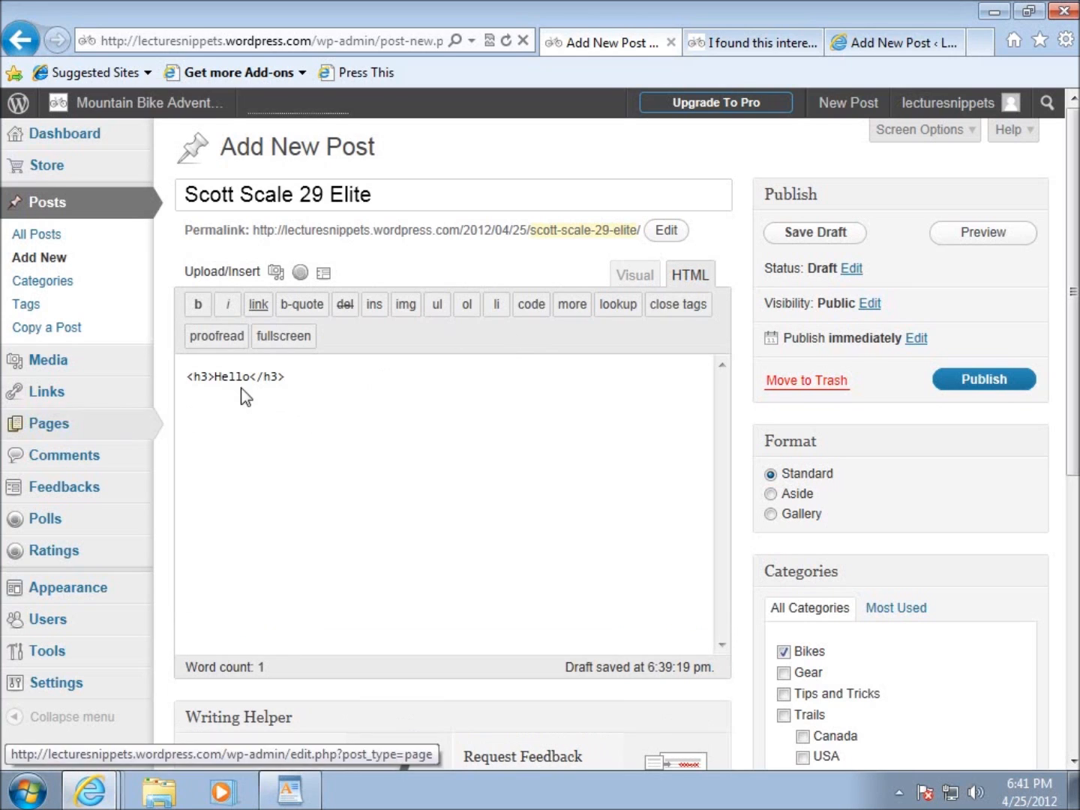
drag(284, 377, 189, 373)
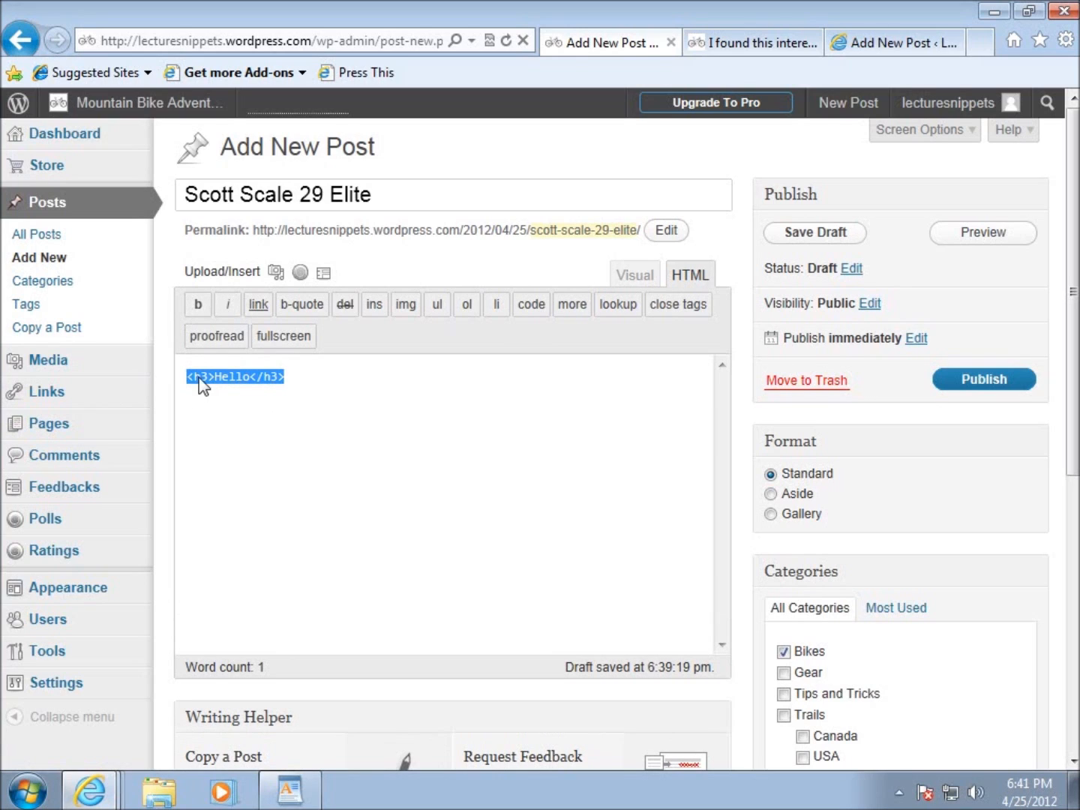
key(Delete)
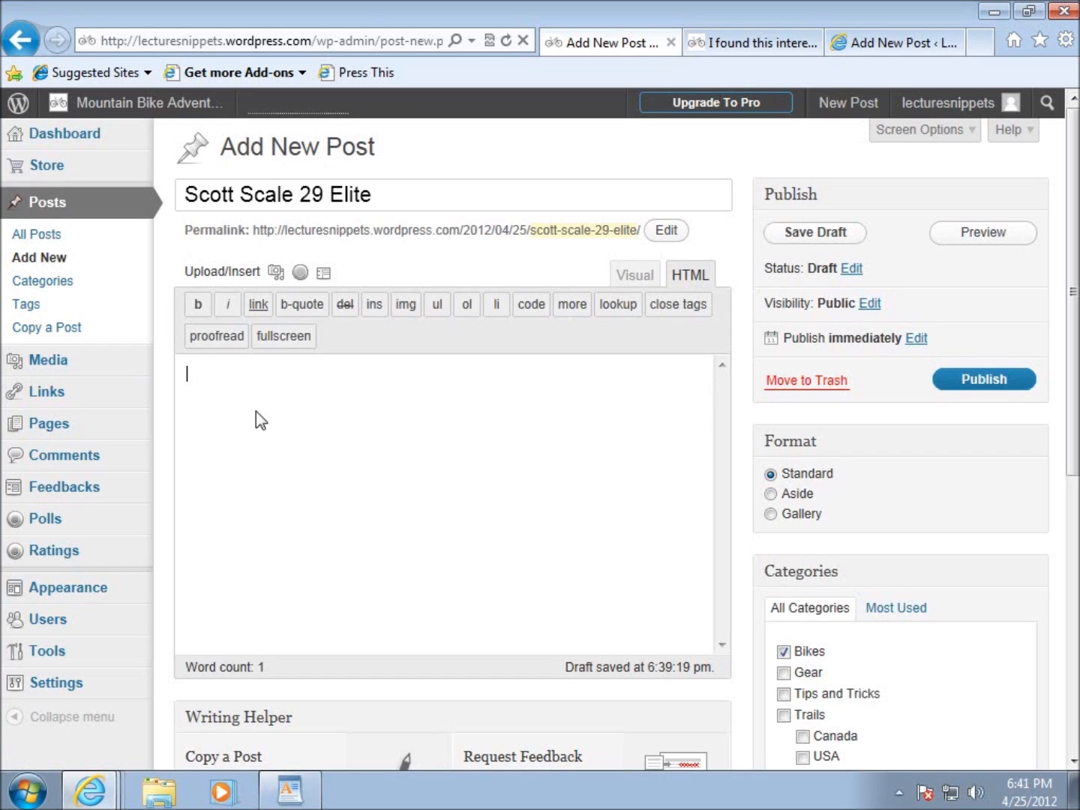
Switch the emptied post body back to Visual mode.
click(634, 276)
click(689, 275)
click(223, 397)
click(633, 280)
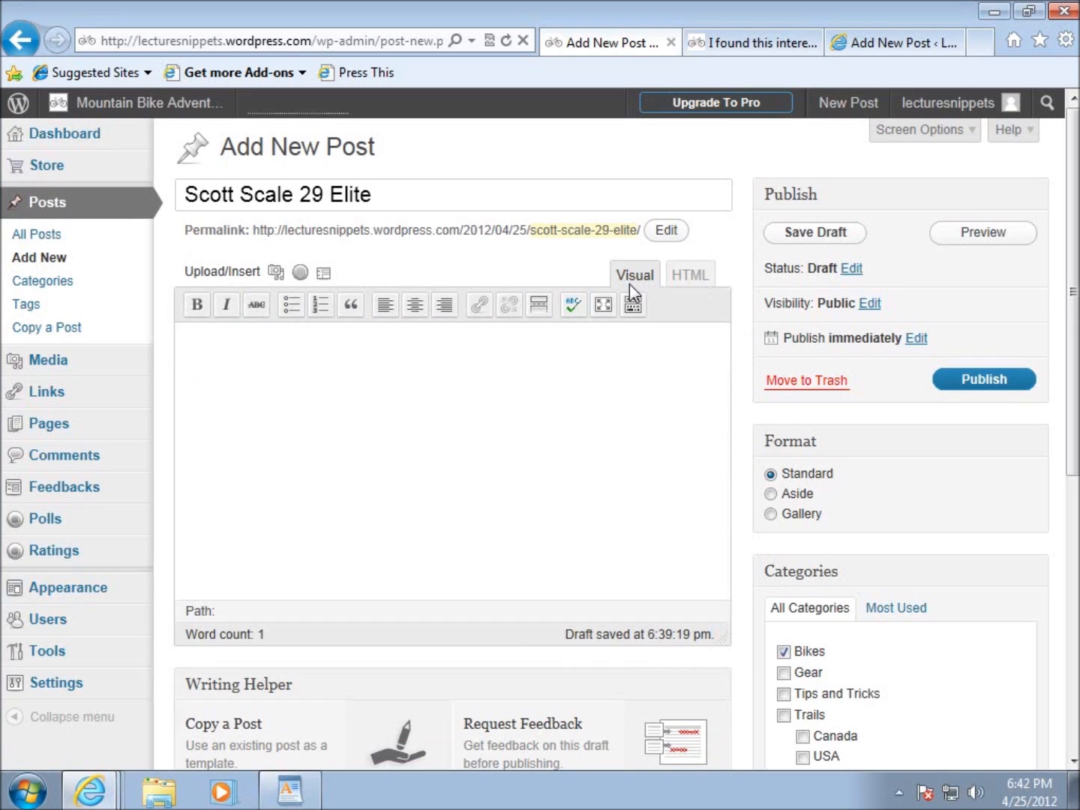
Write "The new custome butted 6061 aluminum...." in the post body.
click(446, 402)
text(The new custome bbu)
key(BackSpace)
key(BackSpace)
text(utted )
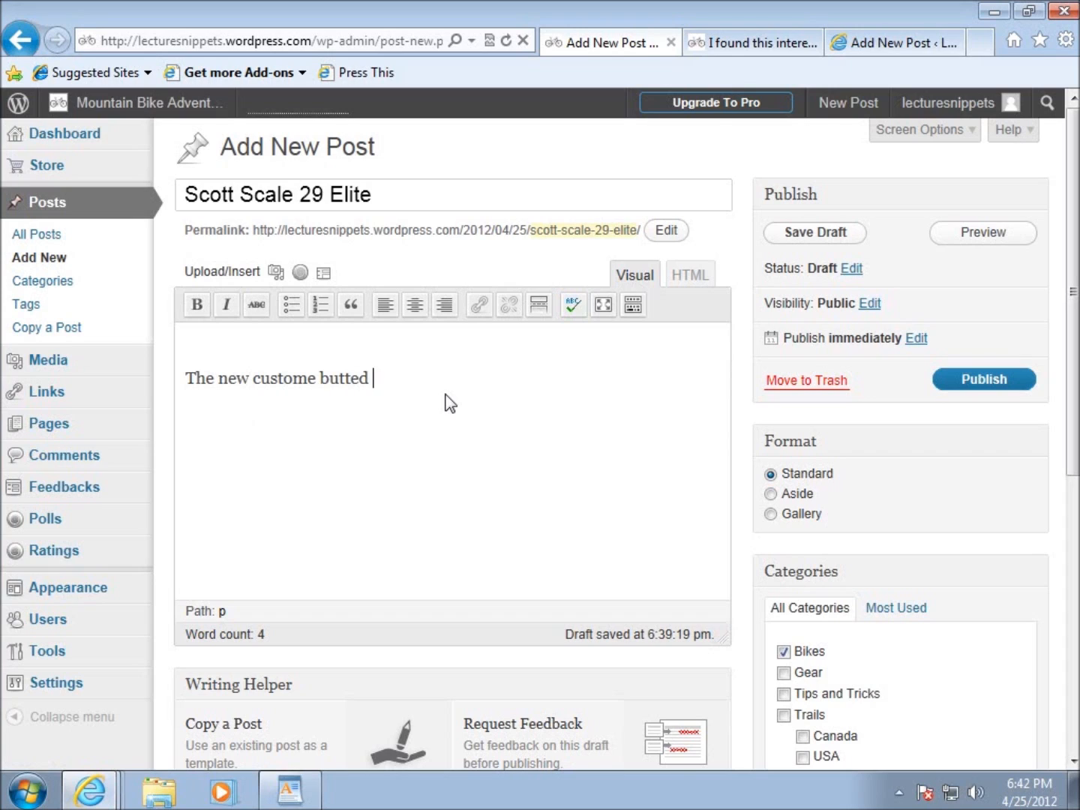
text(6061 aluminum....)
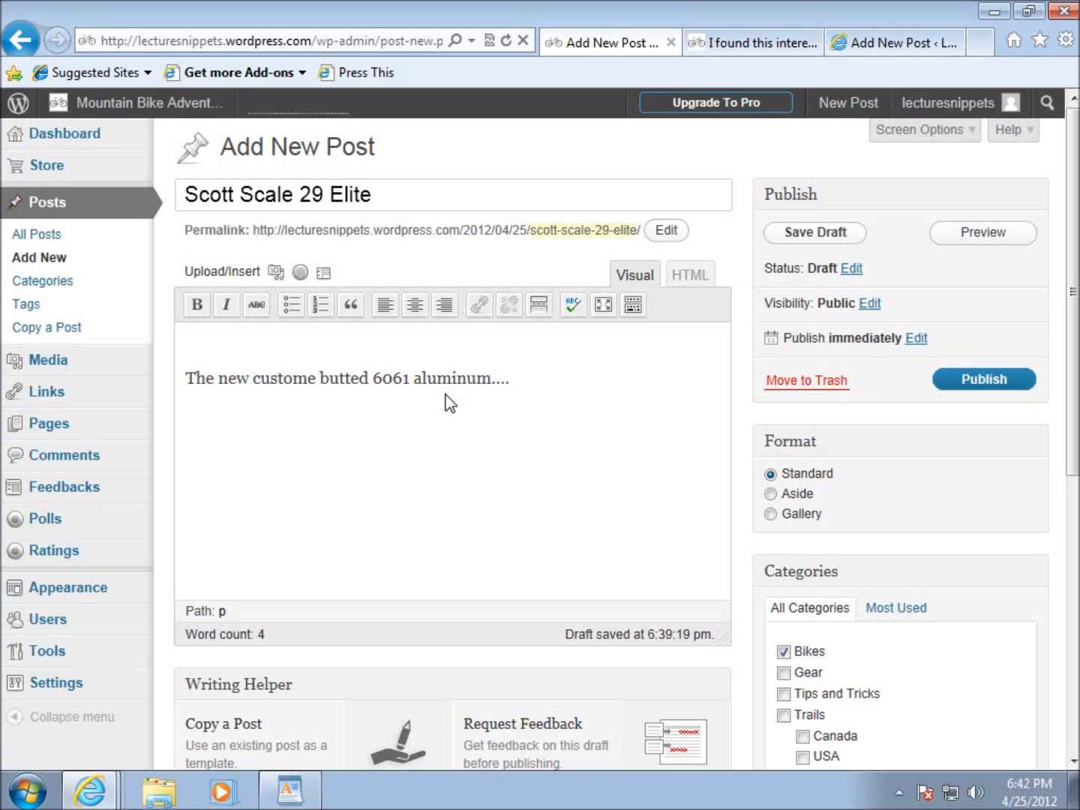
Correct the misspelled "custome" to "custom" in the body sentence.
click(317, 381)
key(BackSpace)
click(550, 374)
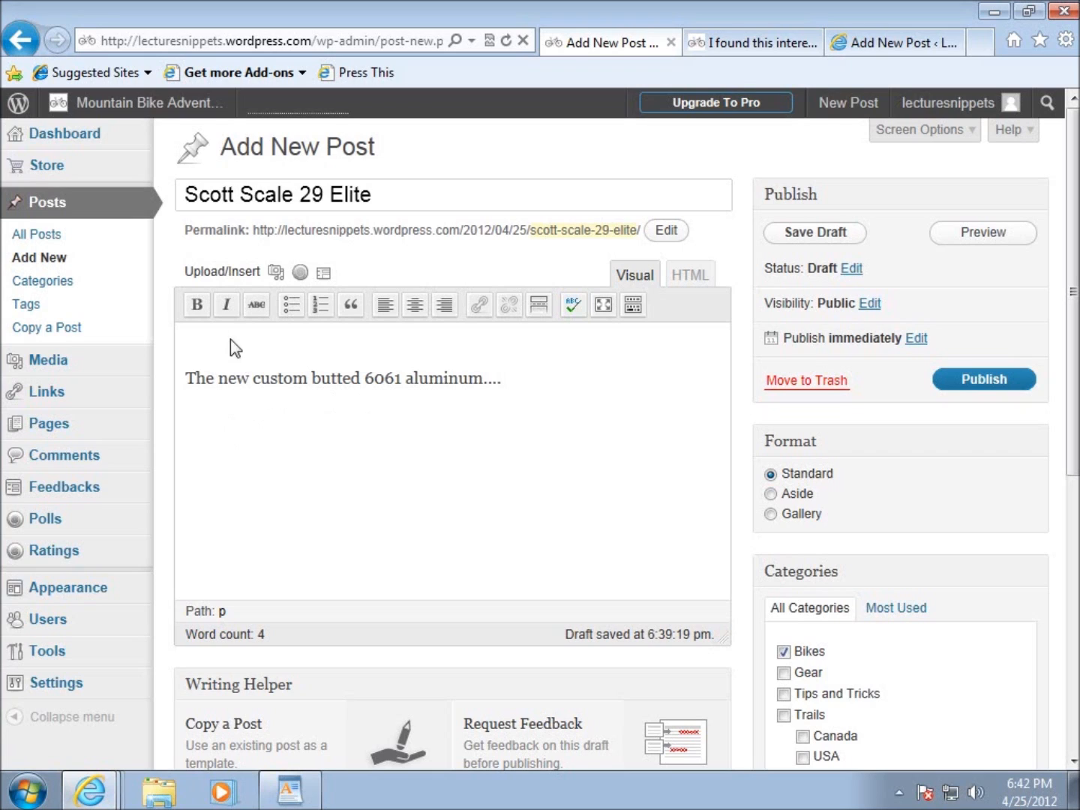
Try bold formatting on part of the word "custom" in the body sentence and remove it again.
click(266, 380)
drag(259, 379, 298, 380)
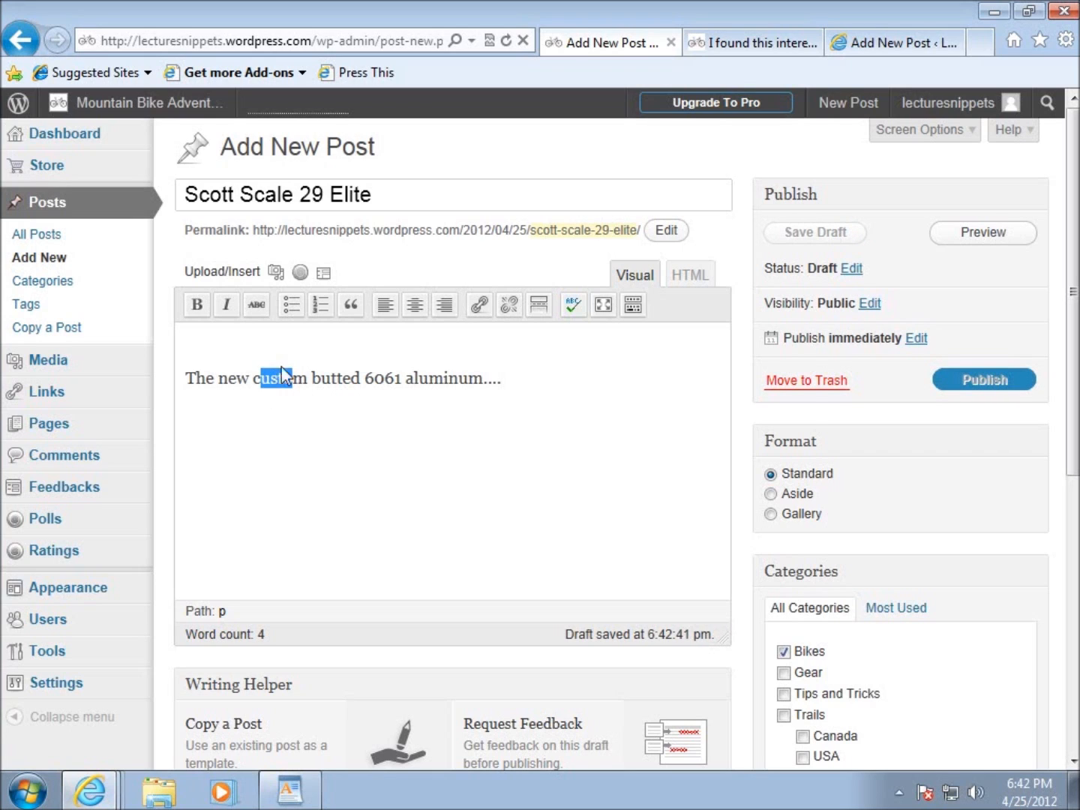
click(198, 306)
click(194, 306)
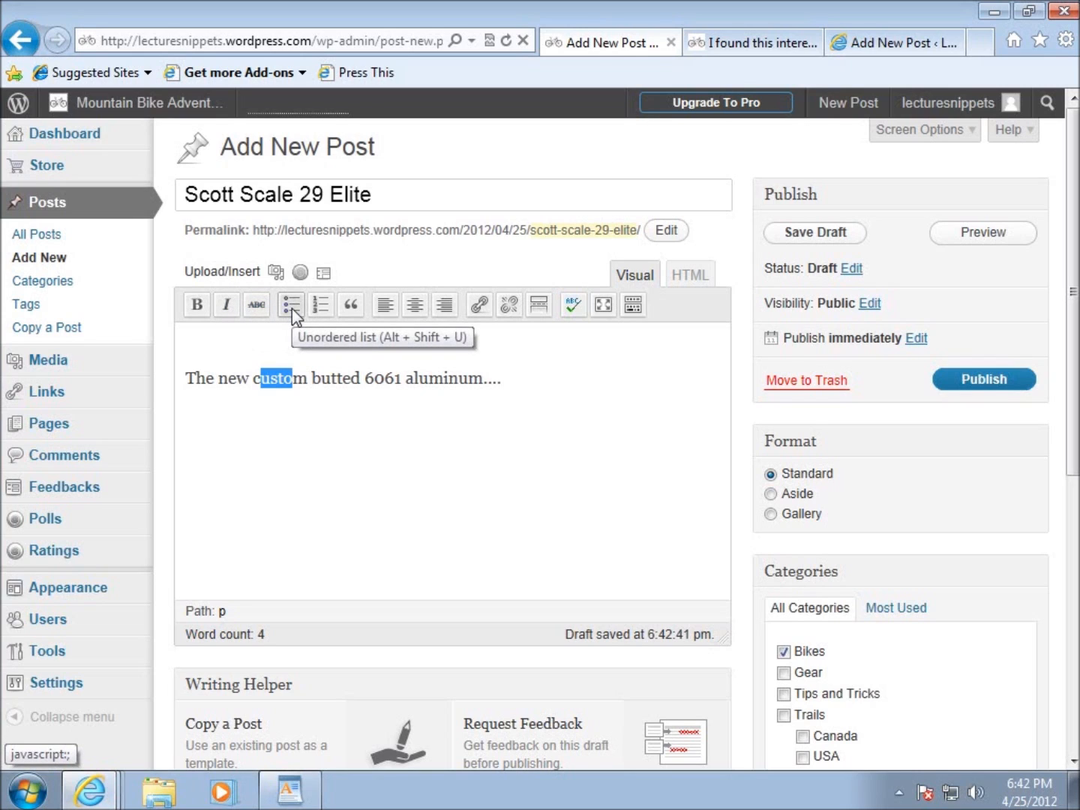
Delete the entire sample sentence from the post body.
click(425, 421)
drag(568, 393, 162, 378)
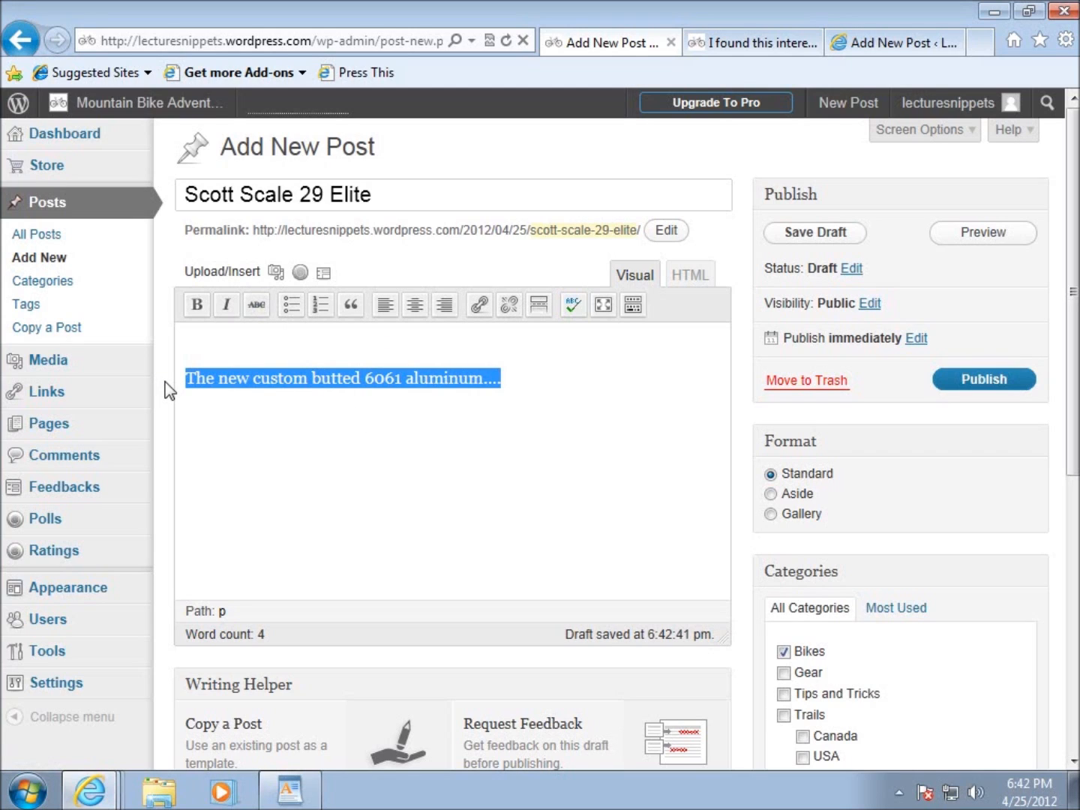
key(Delete)
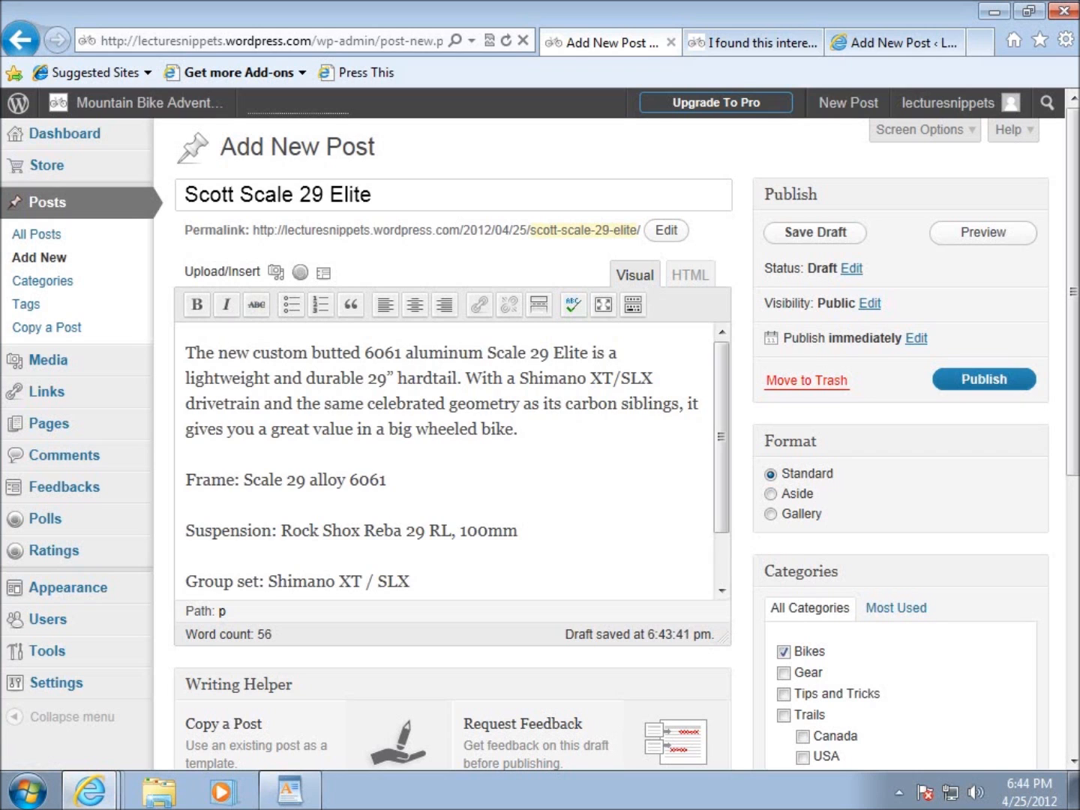
Insert "Scott Scale 29 Elite" as its own paragraph above the first sentence of the post body.
click(359, 432)
scroll(360, 437, down, 3)
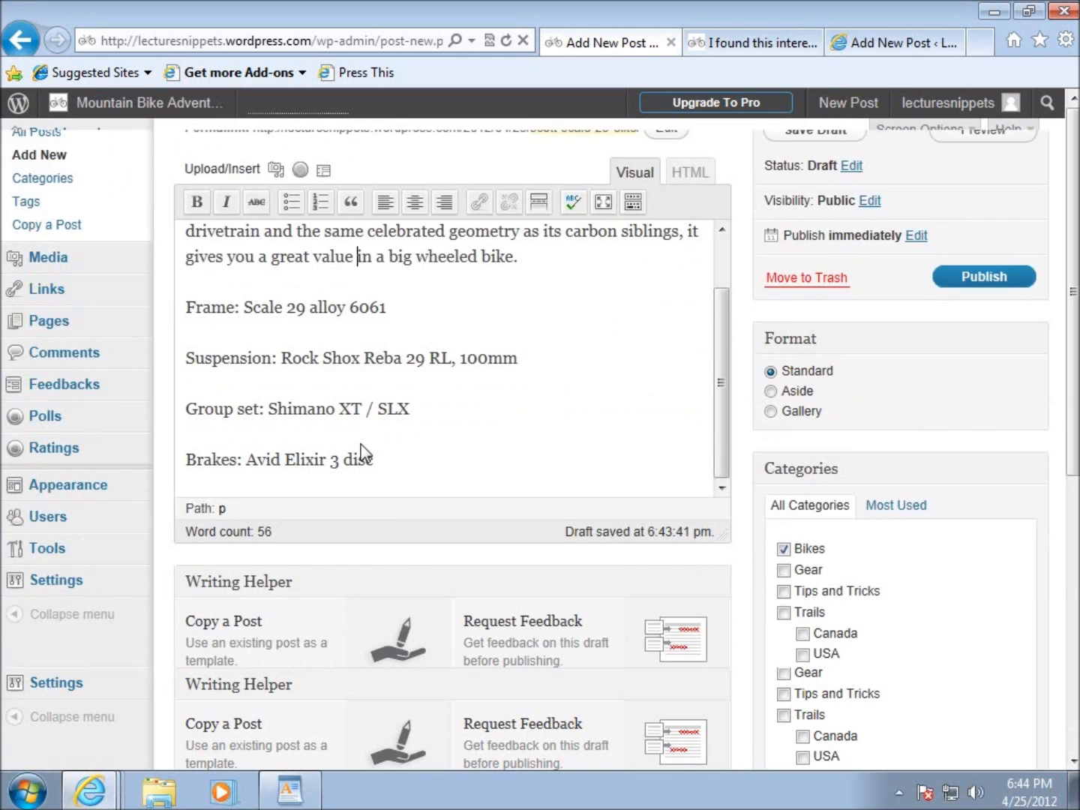
scroll(362, 438, up, 2)
scroll(374, 416, up, 1)
click(188, 354)
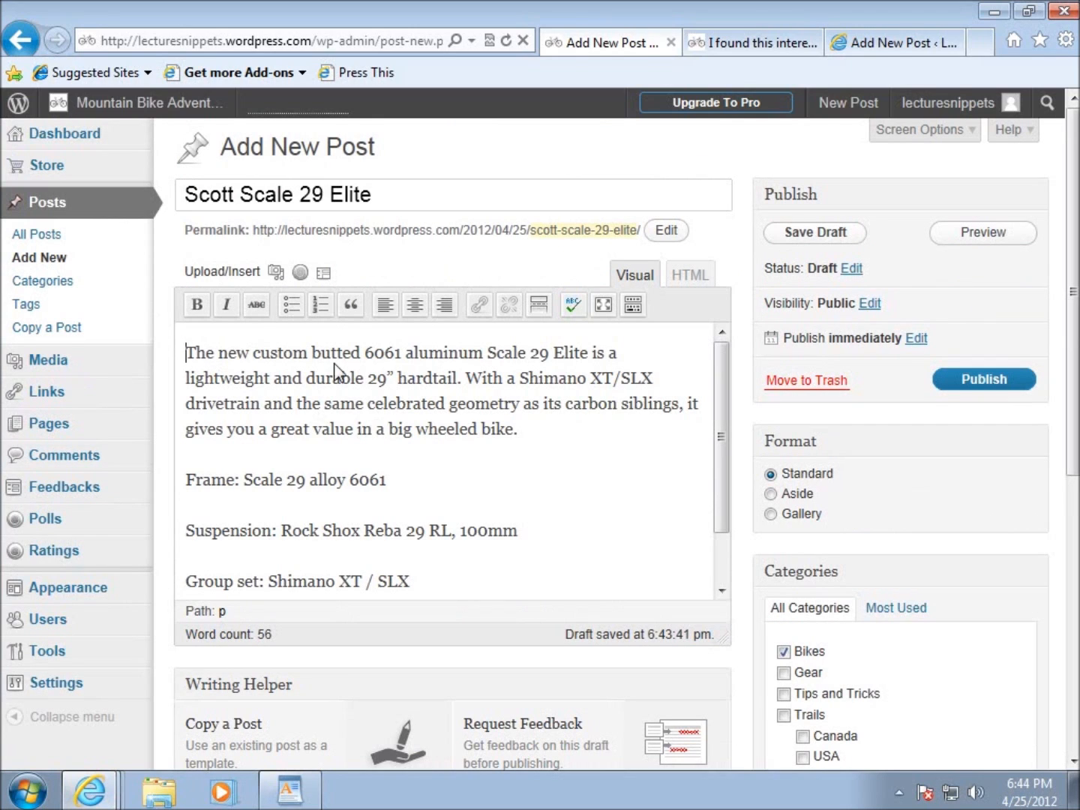
text(Scott)
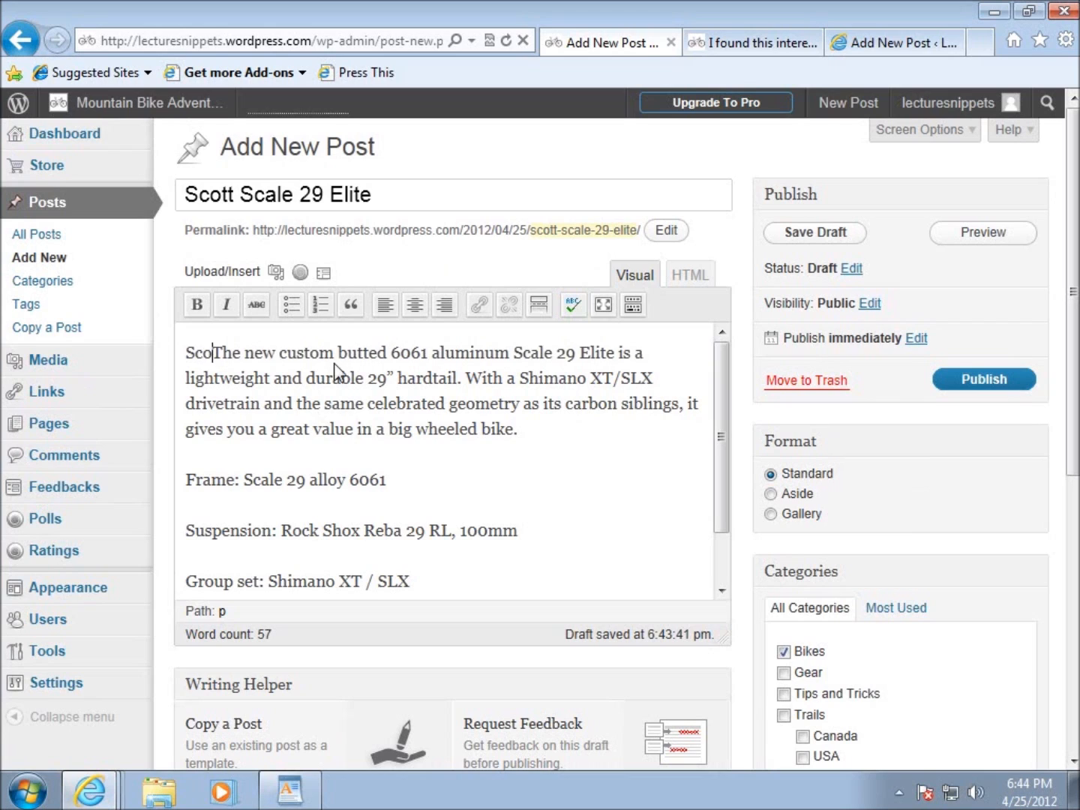
text( Sclae)
key(BackSpace)
key(BackSpace)
key(BackSpace)
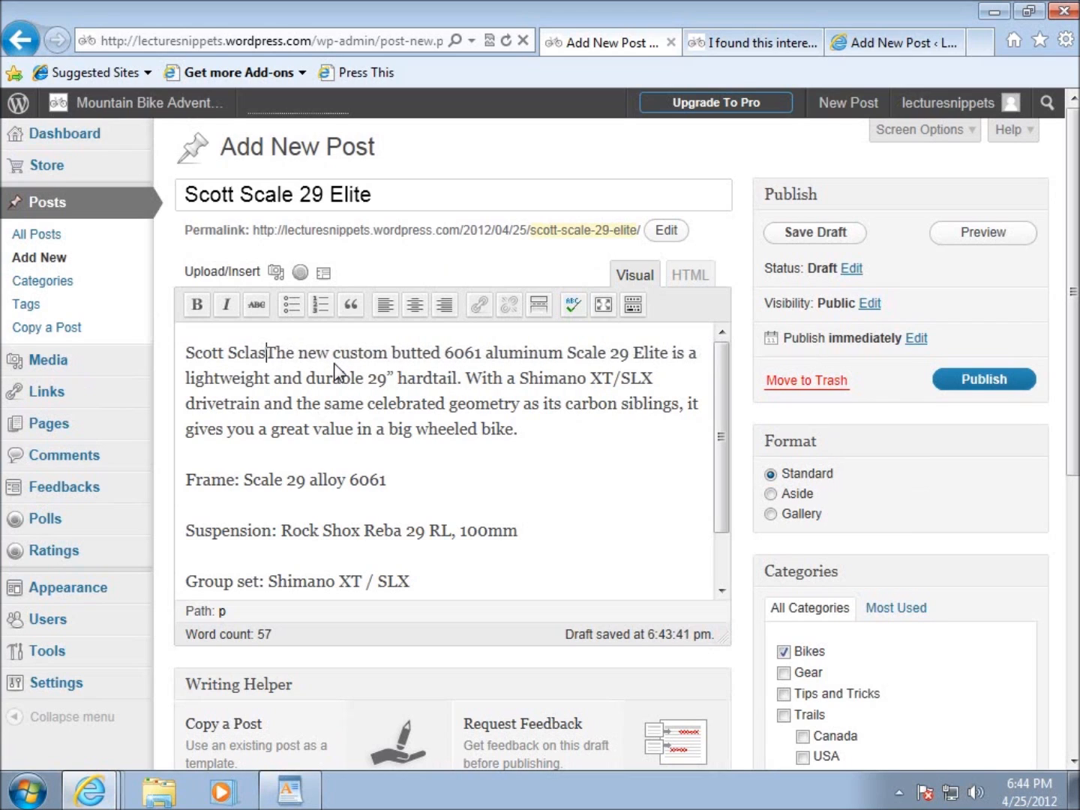
text(ale )
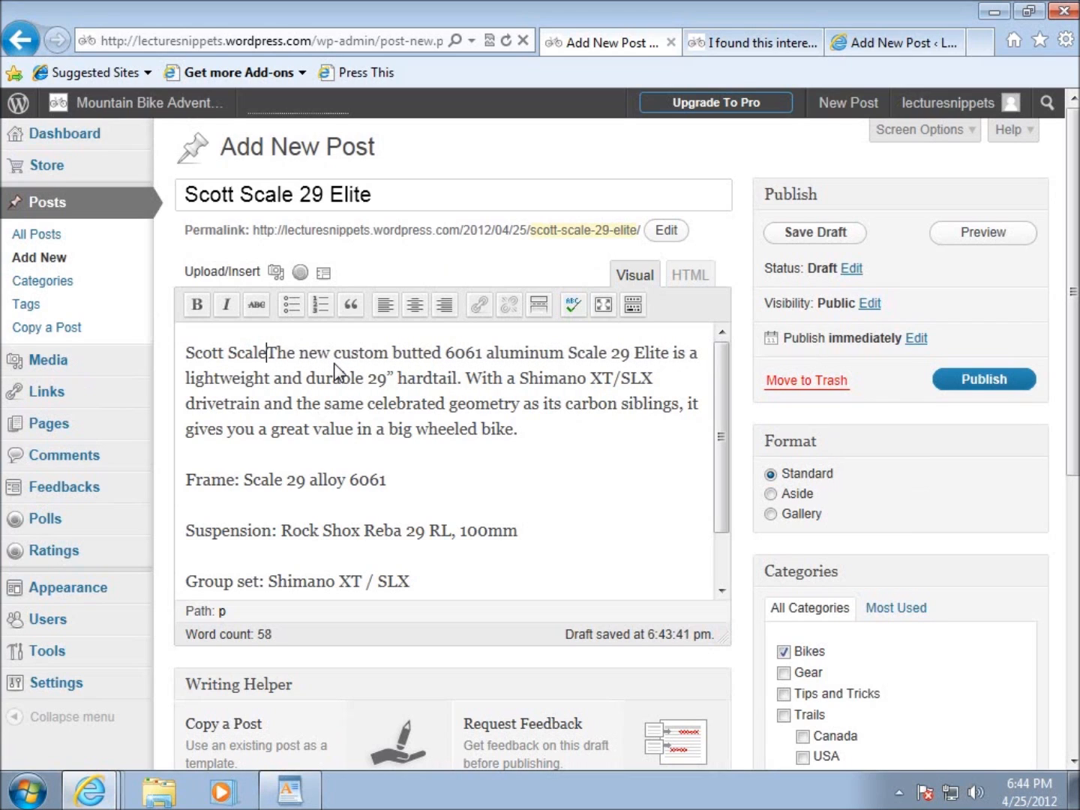
text(29 Eli)
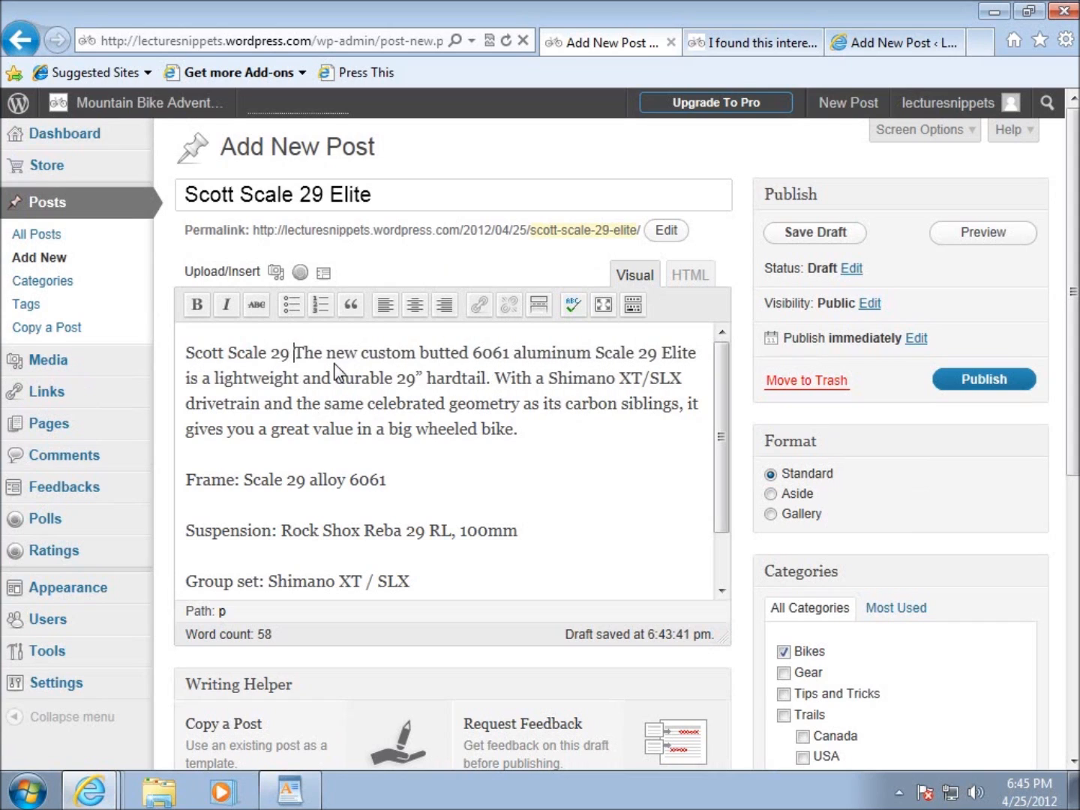
text(te)
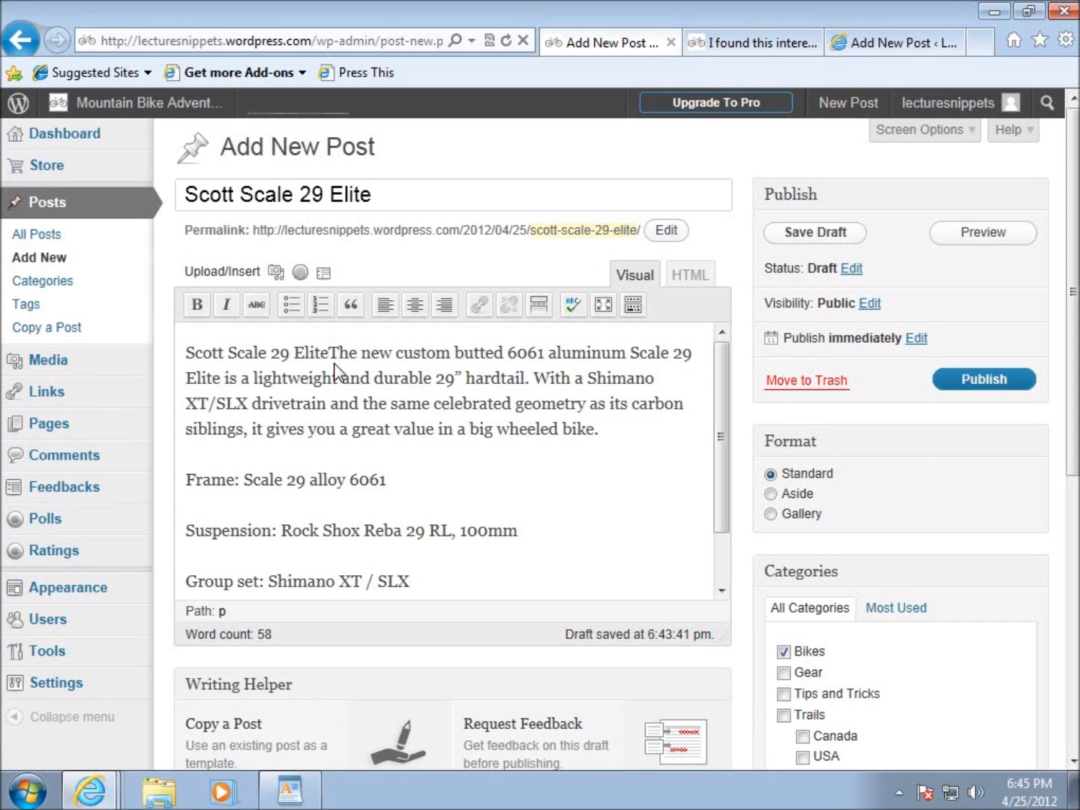
key(Return)
click(382, 363)
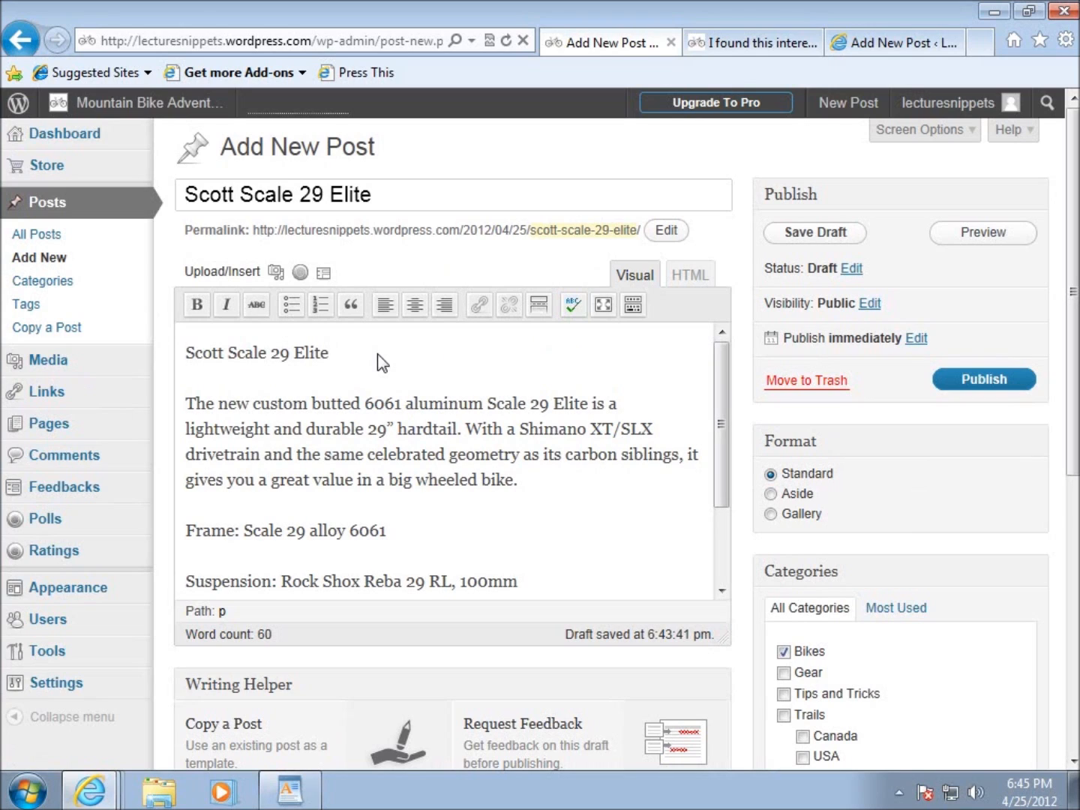
Add the note "--SHIFT +ENTER" after the "Scott Scale 29 Elite" line in the post body.
text(--ENTER)
click(345, 355)
text(SHIFT +ENTER)
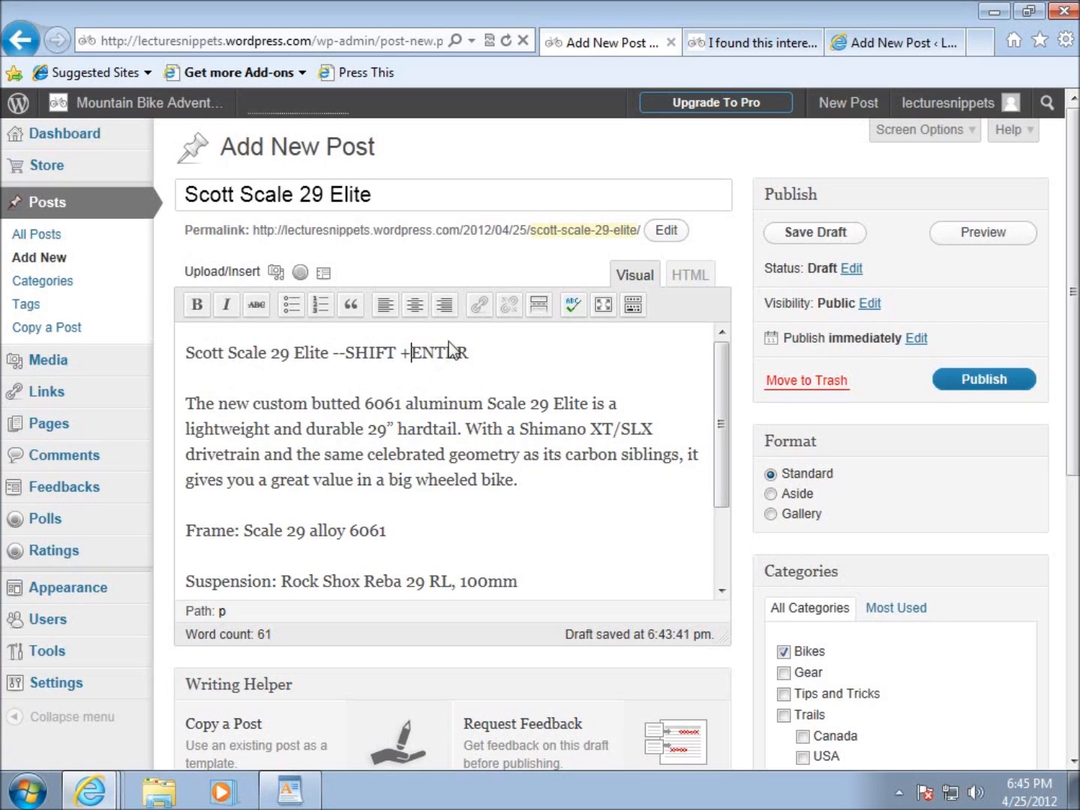
Delete the "--SHIFT +ENTER" note from the first line of the post body.
drag(481, 354, 351, 357)
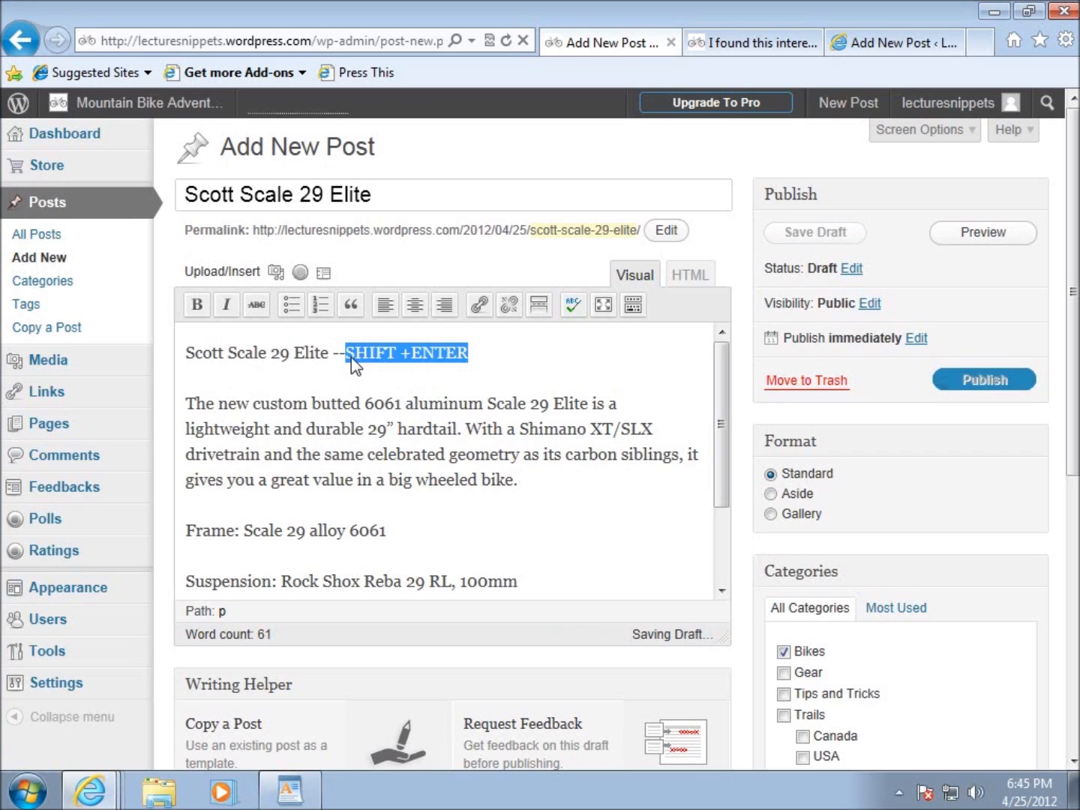
key(BackSpace)
key(BackSpace)
key(BackSpace)
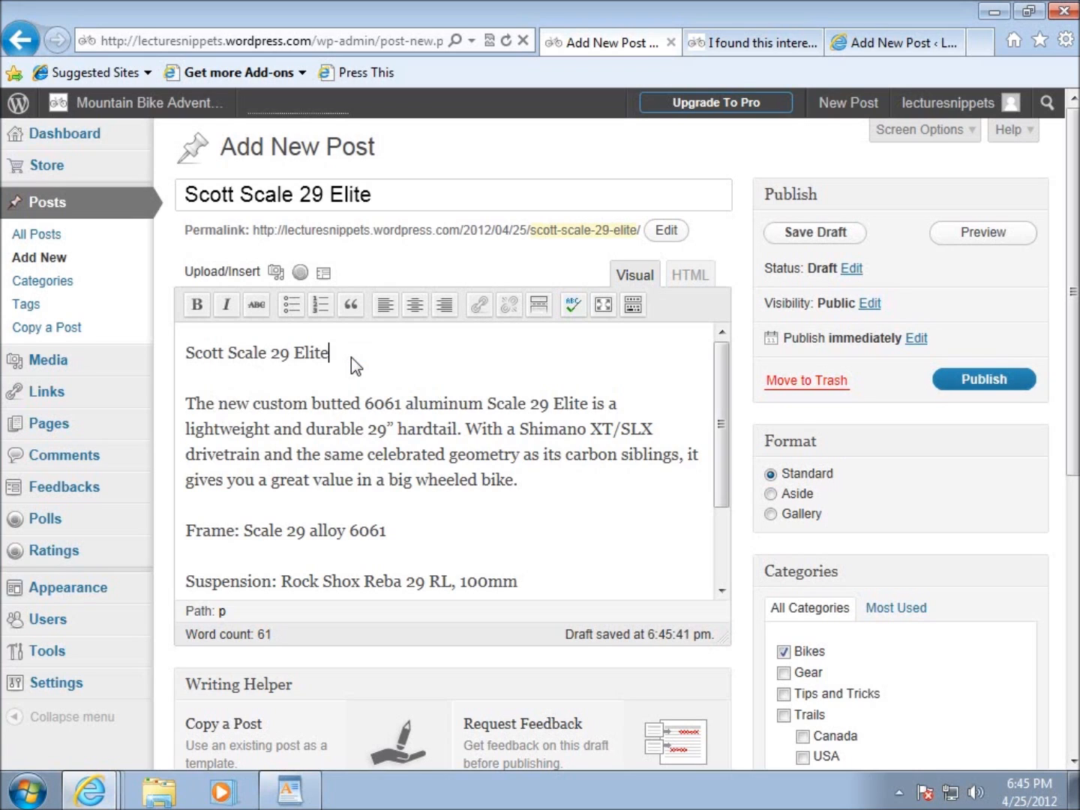
Replace the paragraph break after "Scott Scale 29 Elite" with a single line break and check it in the HTML source.
key(Delete)
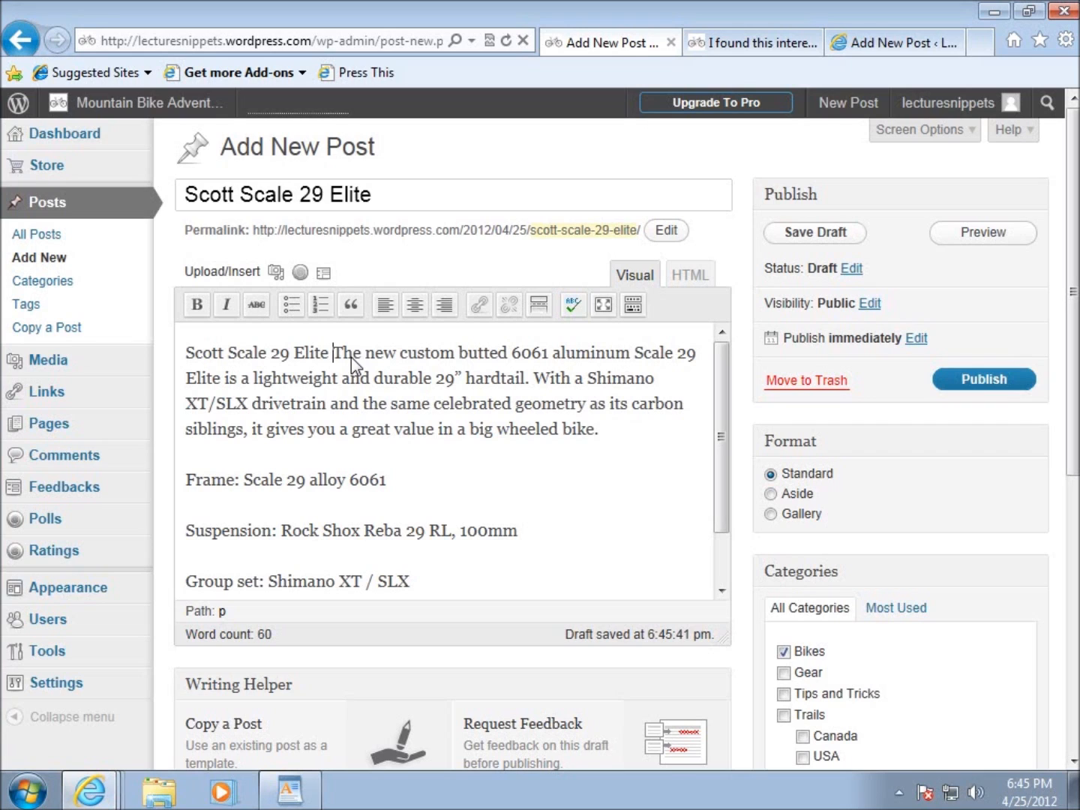
key(shift+Return)
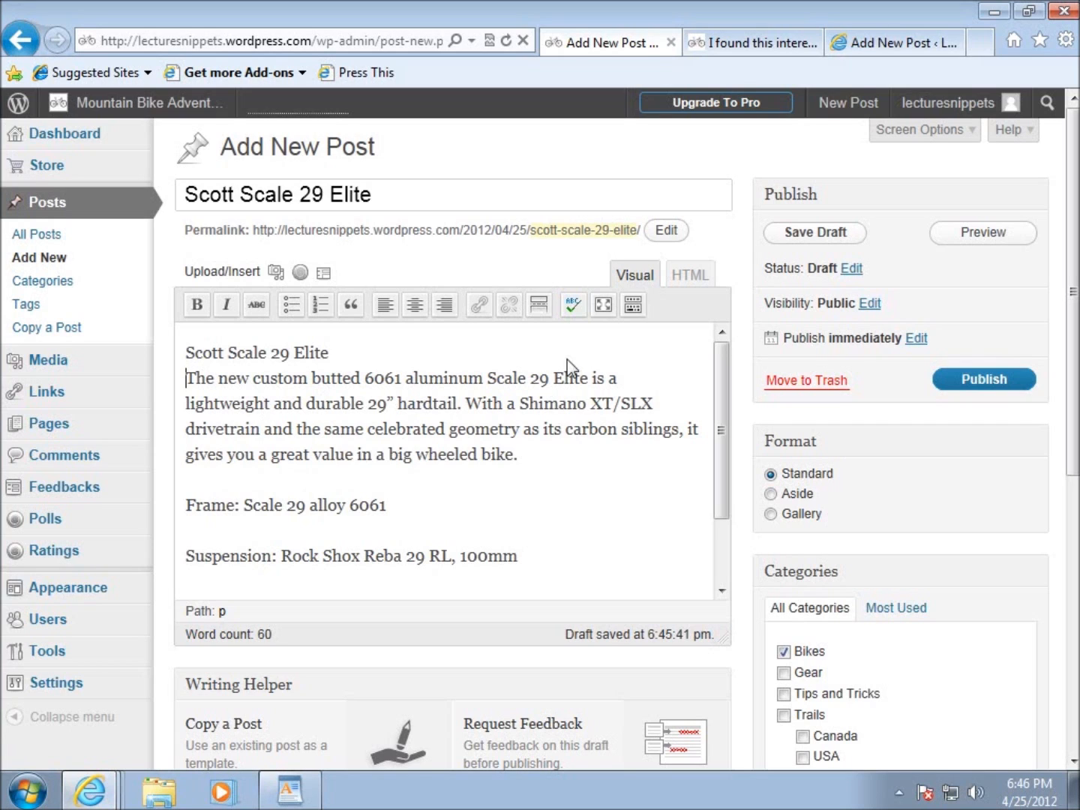
click(688, 275)
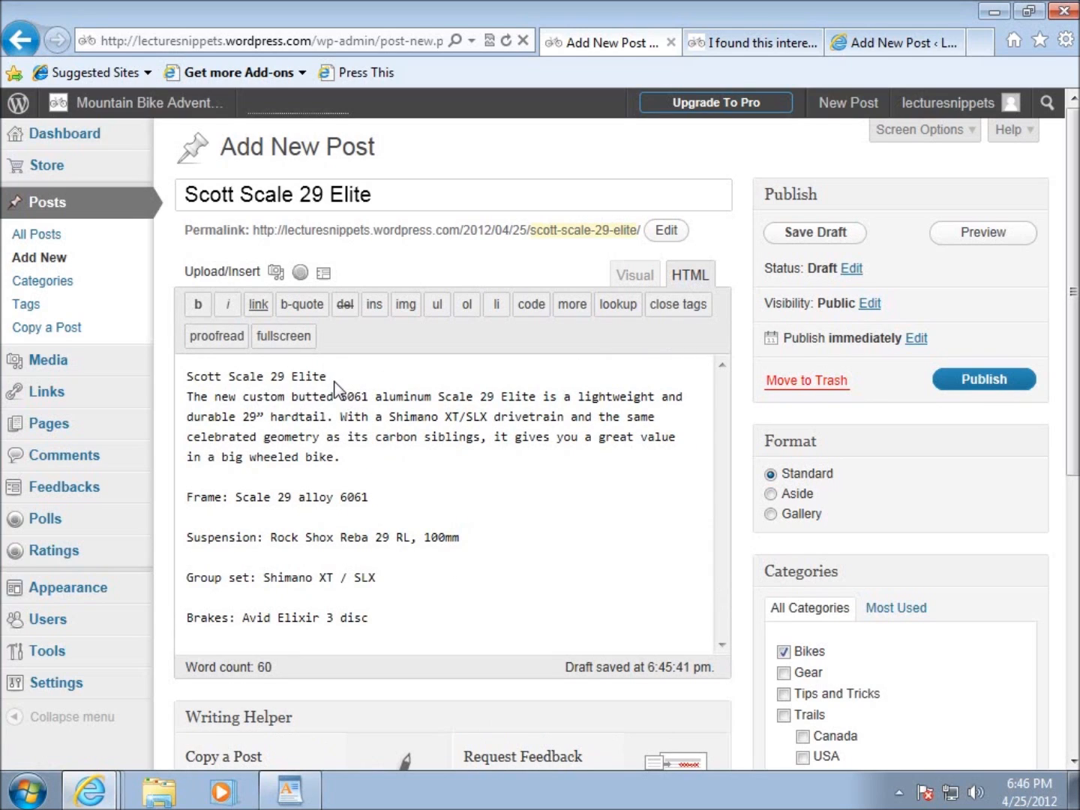
click(639, 278)
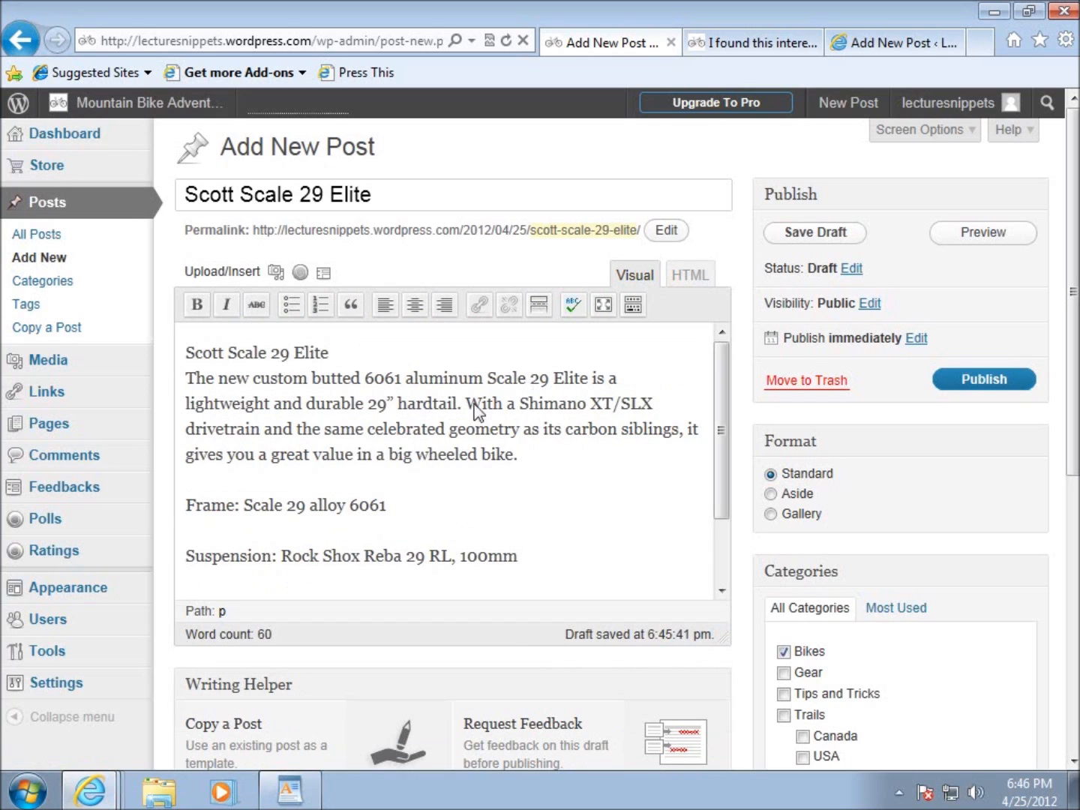
Delete the "Scott Scale 29 Elite" line and its line break so the body starts with "The new custom butted".
click(361, 361)
key(BackSpace)
key(BackSpace)
key(BackSpace)
key(BackSpace)
key(BackSpace)
key(BackSpace)
key(BackSpace)
key(BackSpace)
key(BackSpace)
key(BackSpace)
key(BackSpace)
key(BackSpace)
key(BackSpace)
key(BackSpace)
key(BackSpace)
key(BackSpace)
key(BackSpace)
key(BackSpace)
key(BackSpace)
key(BackSpace)
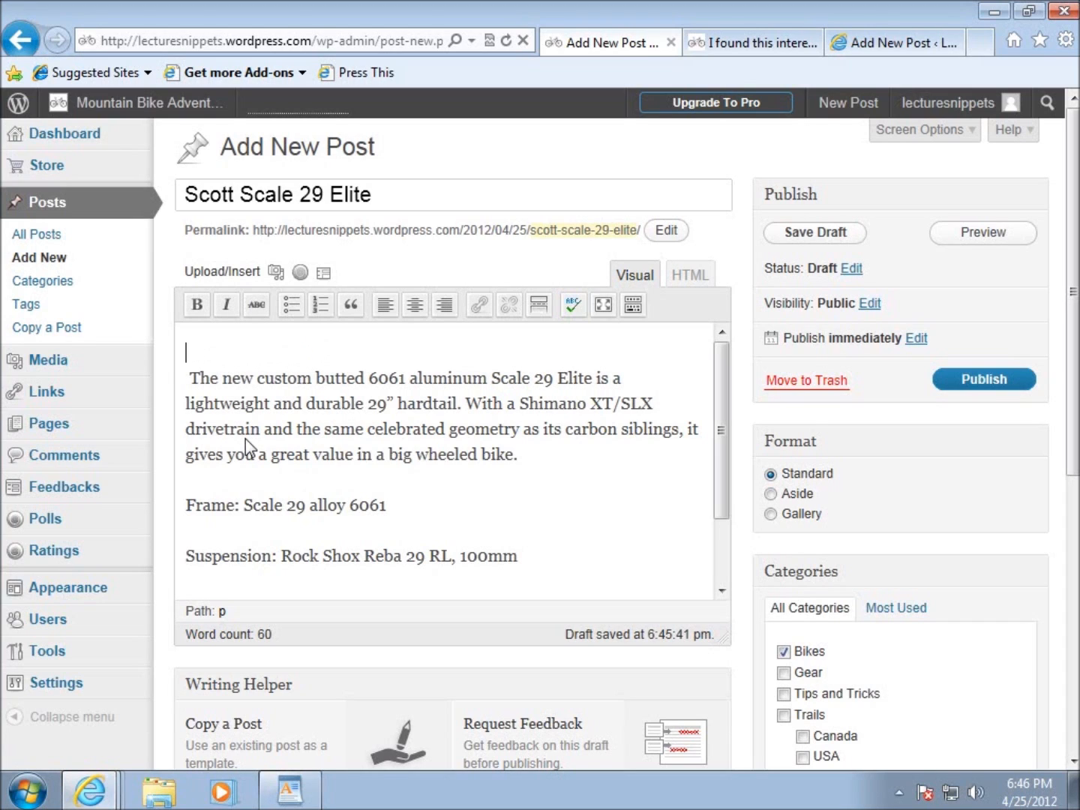
key(Delete)
key(Delete)
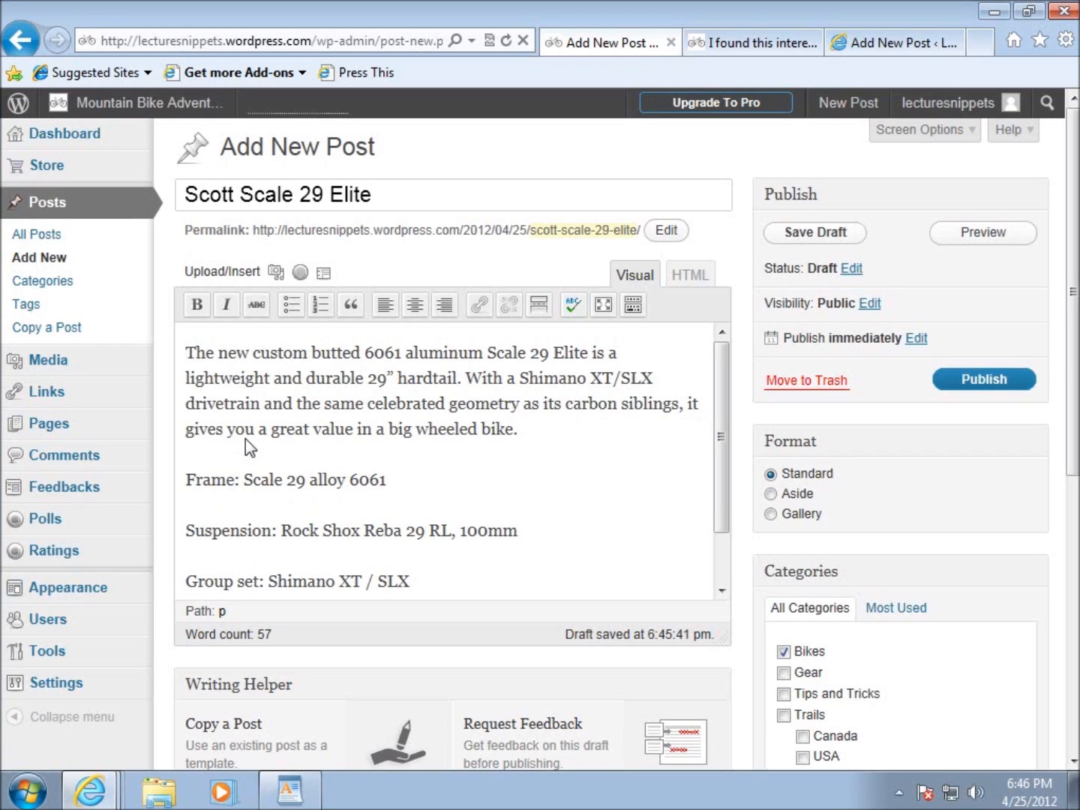
Format the Frame, Suspension, Group set and Brakes lines as an unordered list.
click(246, 438)
scroll(251, 481, down, 1)
click(529, 388)
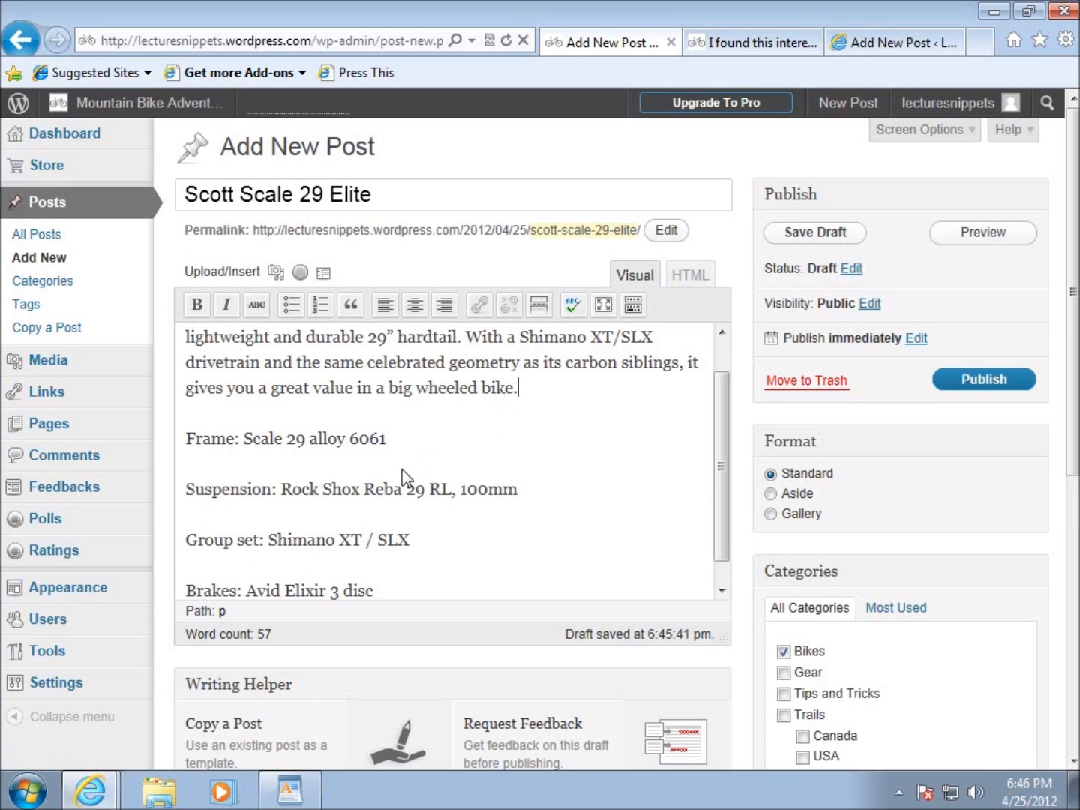
scroll(403, 476, down, 3)
drag(213, 323, 429, 457)
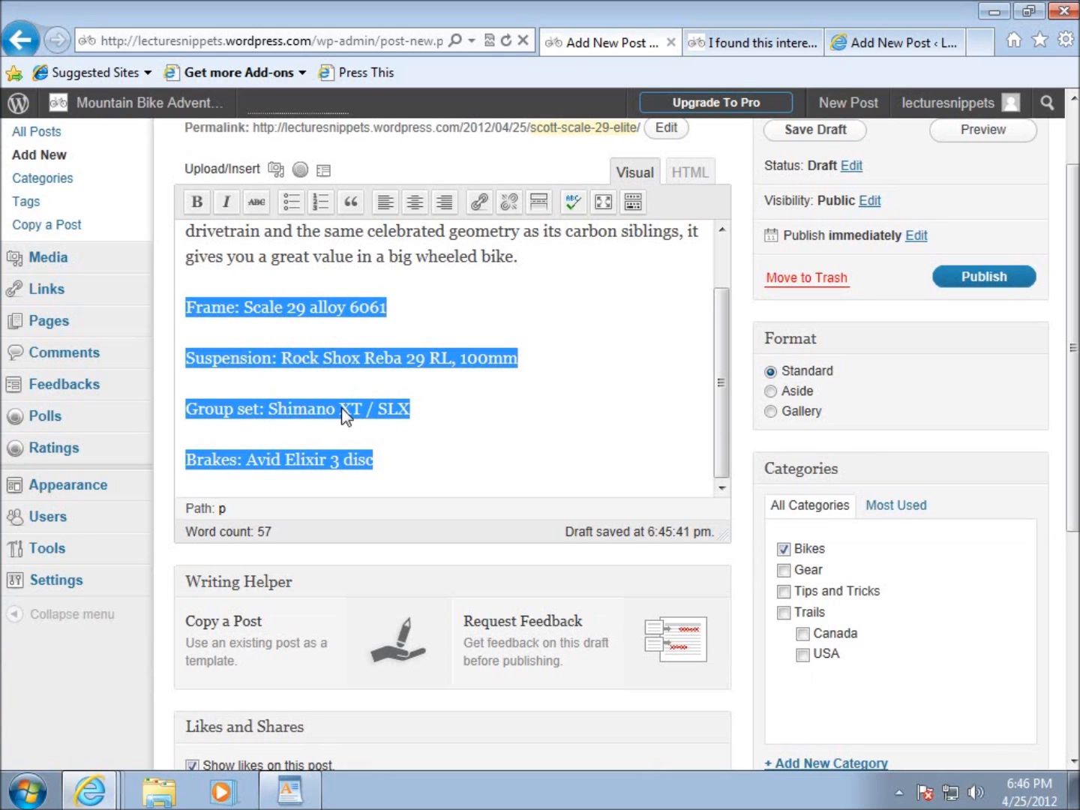
scroll(466, 431, up, 2)
scroll(594, 434, up, 2)
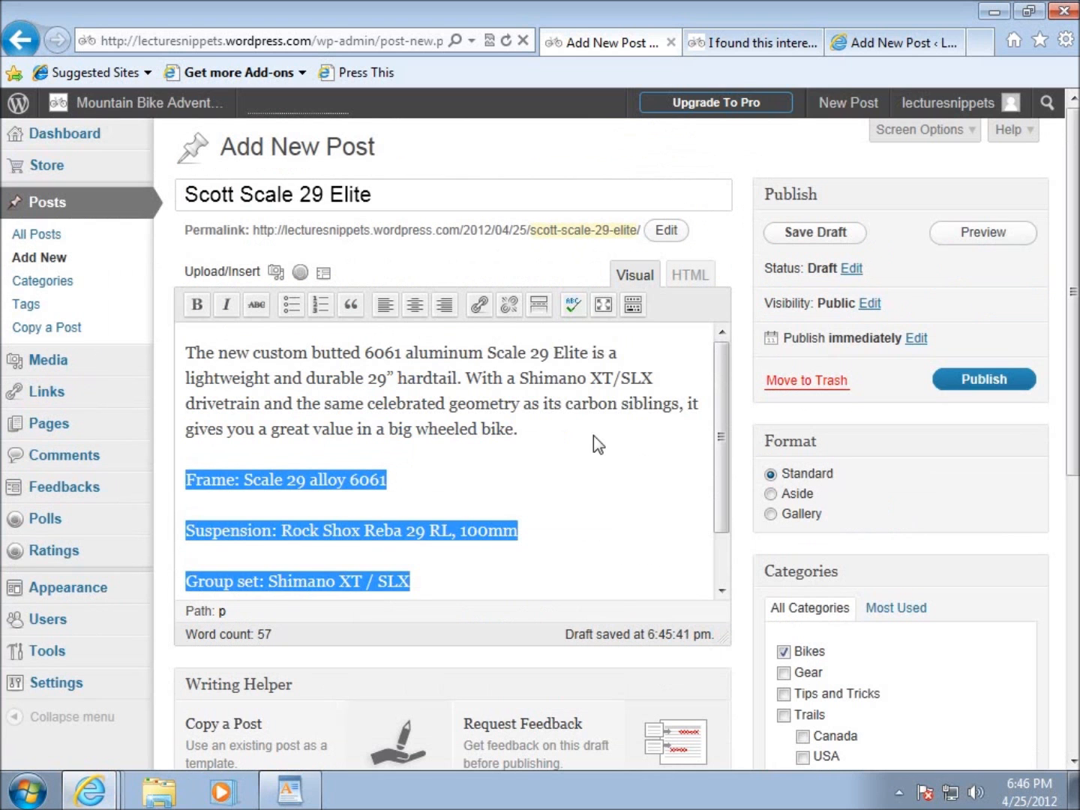
scroll(536, 460, down, 1)
scroll(529, 462, down, 1)
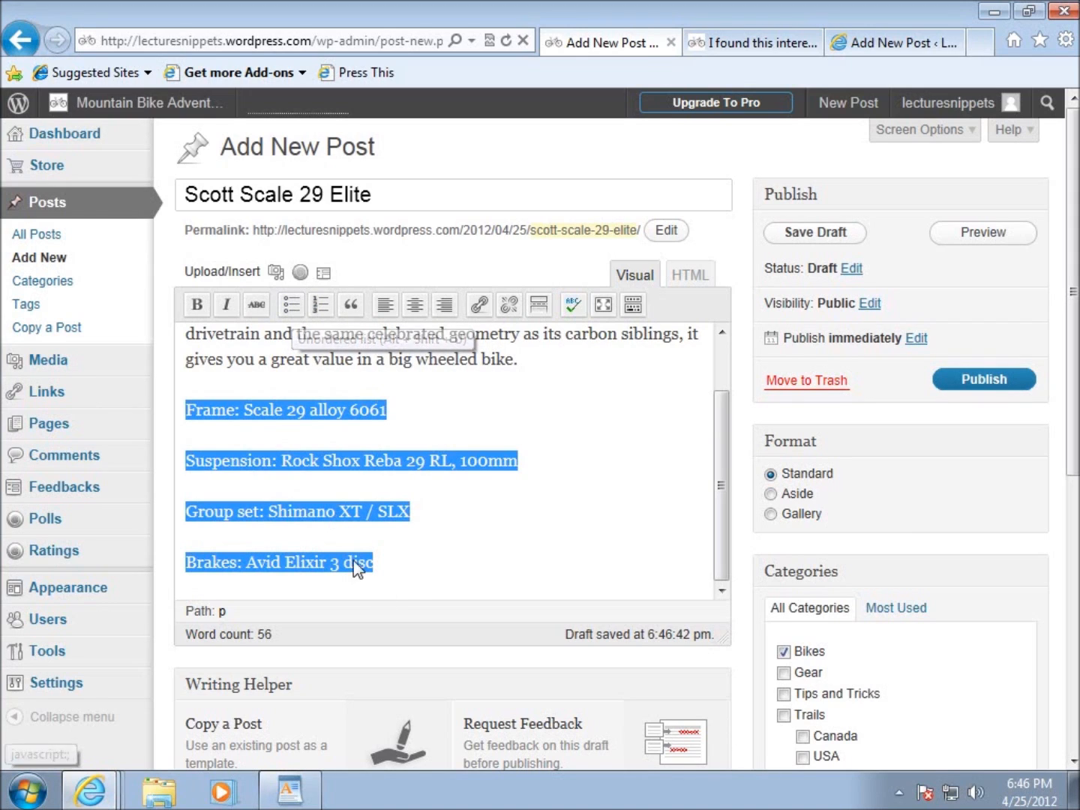
click(290, 304)
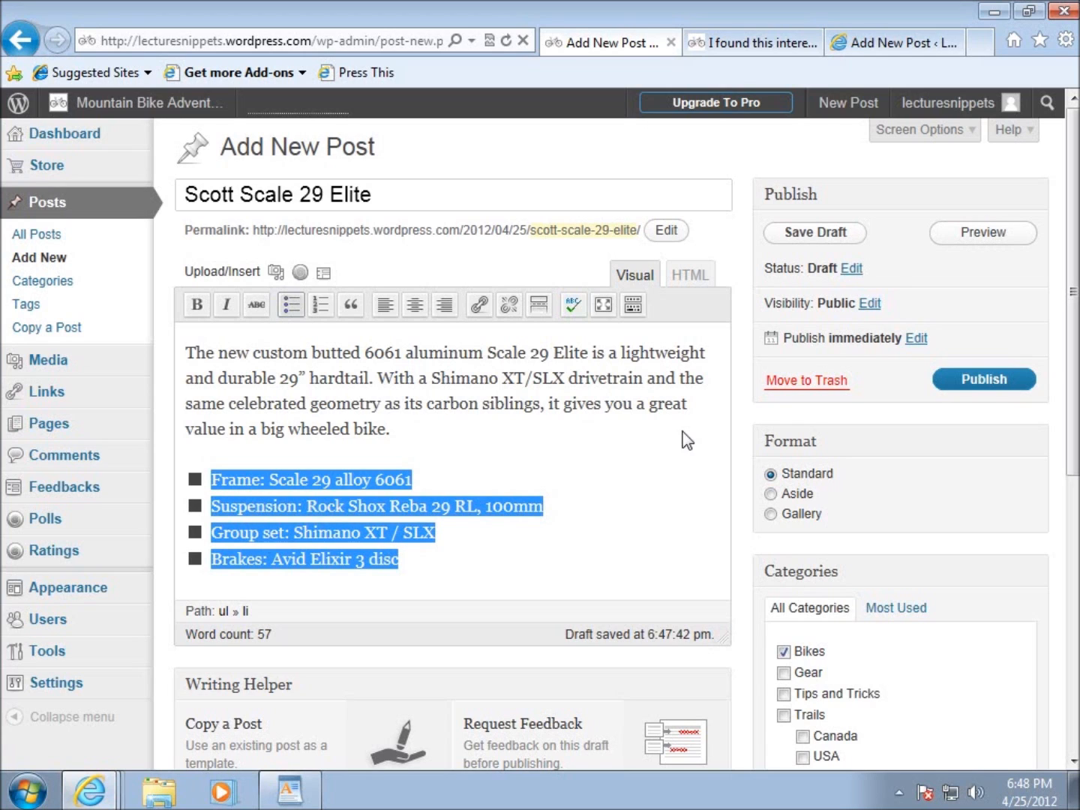
Examine the ul and li tags around the bulleted list in the HTML source and return to the visual editor.
click(691, 277)
click(304, 516)
drag(213, 457, 192, 459)
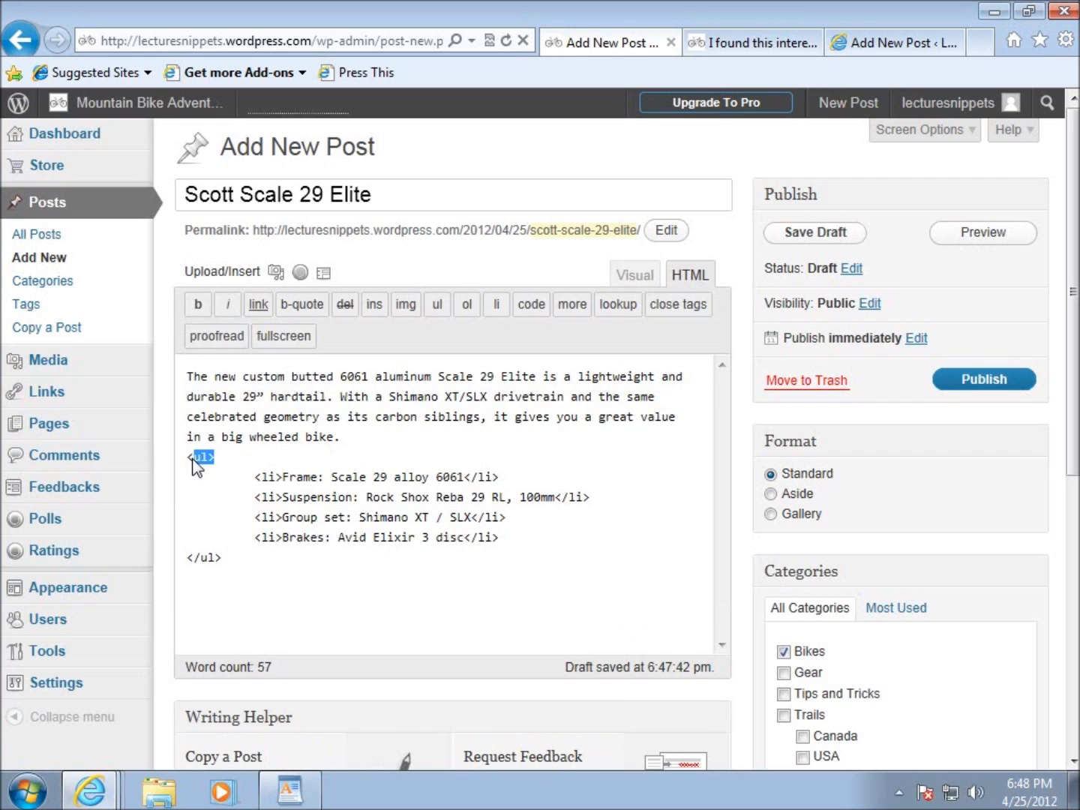
drag(223, 558, 195, 558)
drag(255, 477, 510, 480)
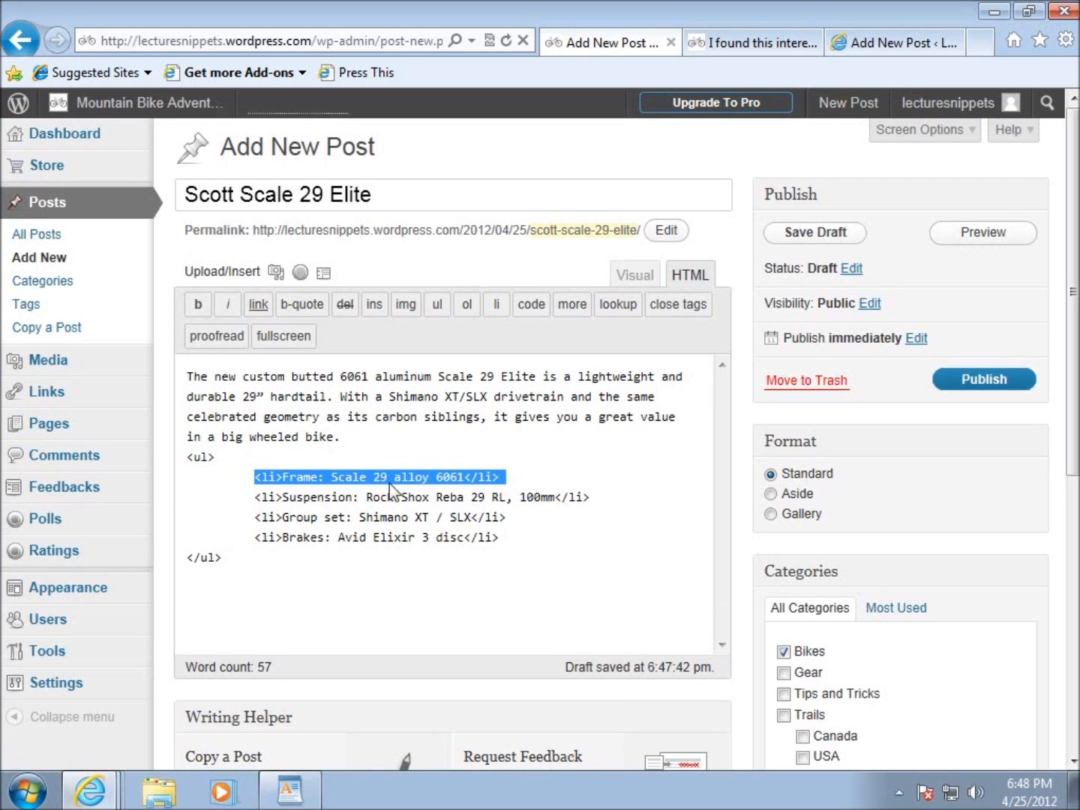
click(335, 583)
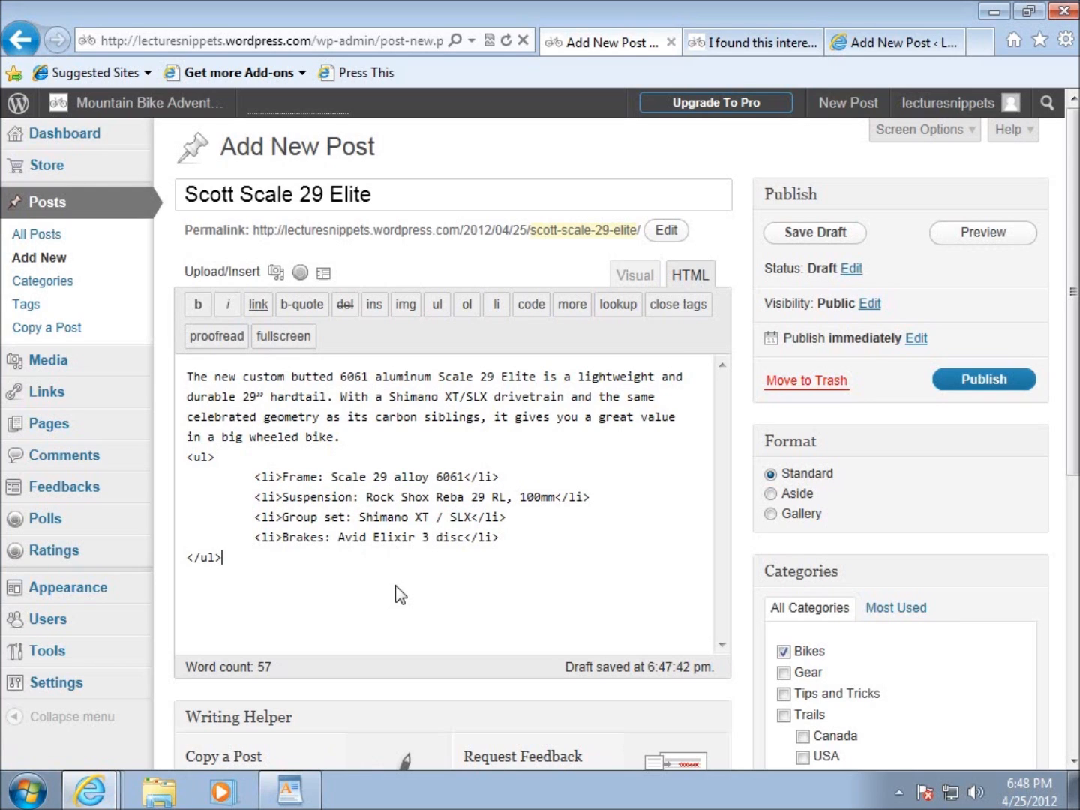
click(638, 276)
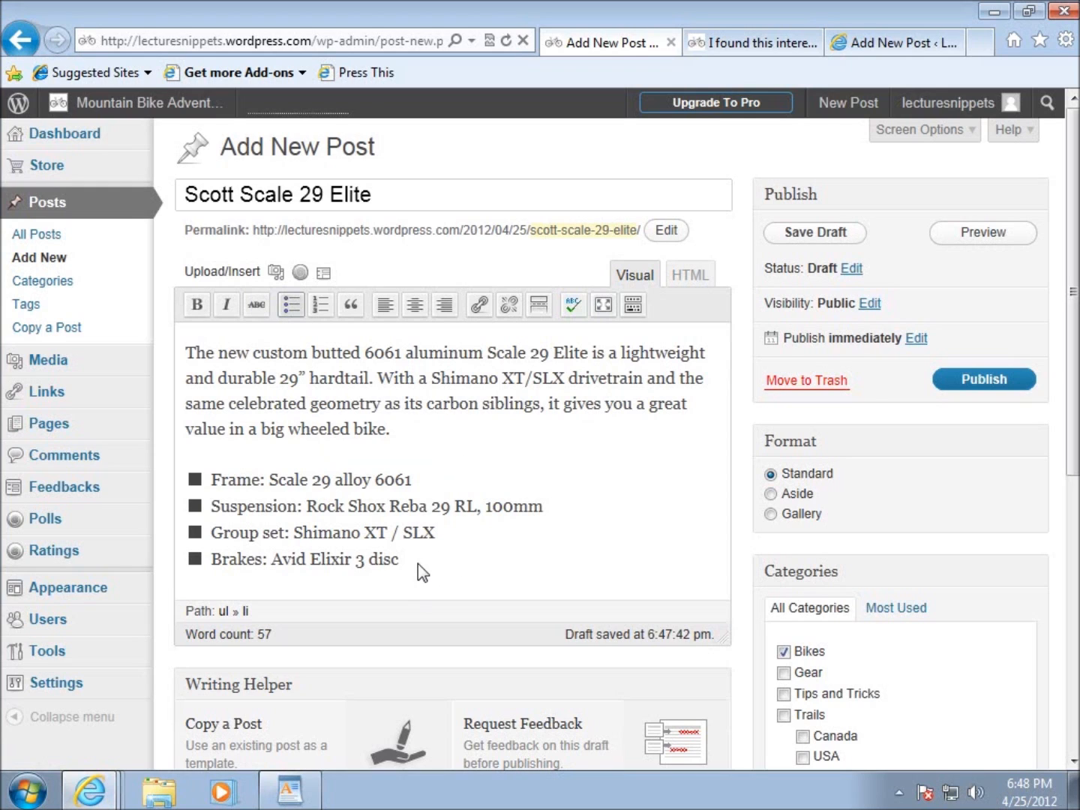
click(683, 277)
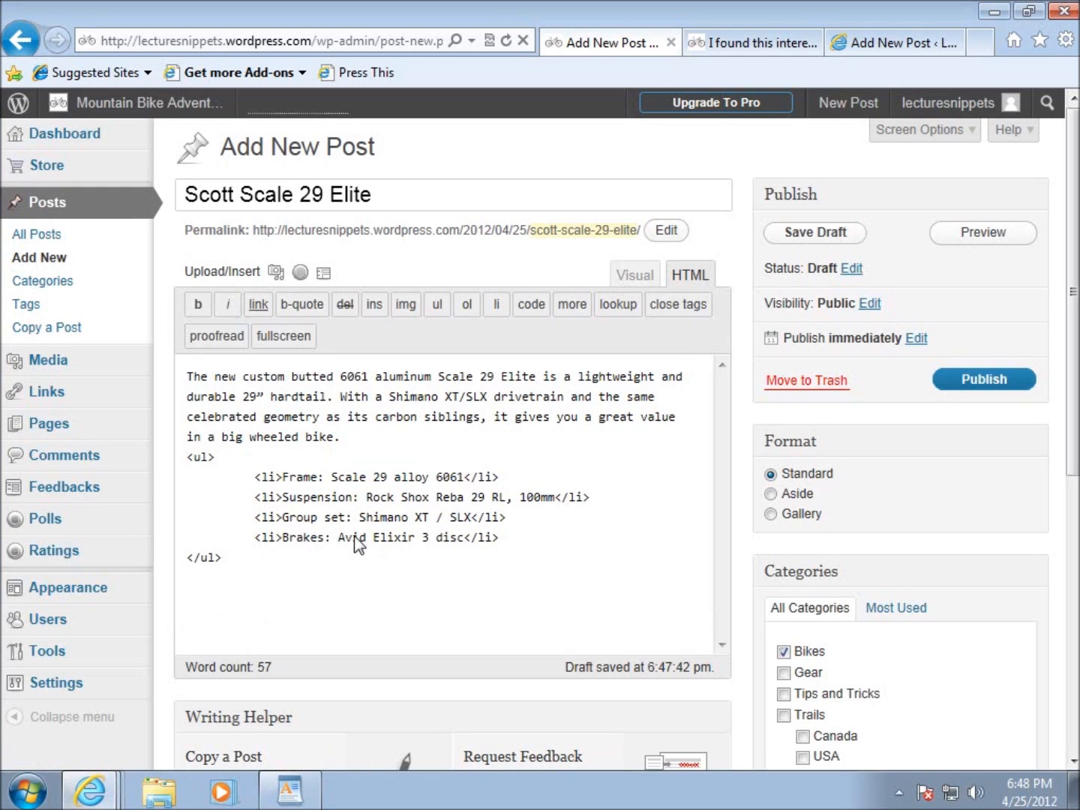
drag(262, 476, 556, 551)
click(480, 566)
click(635, 273)
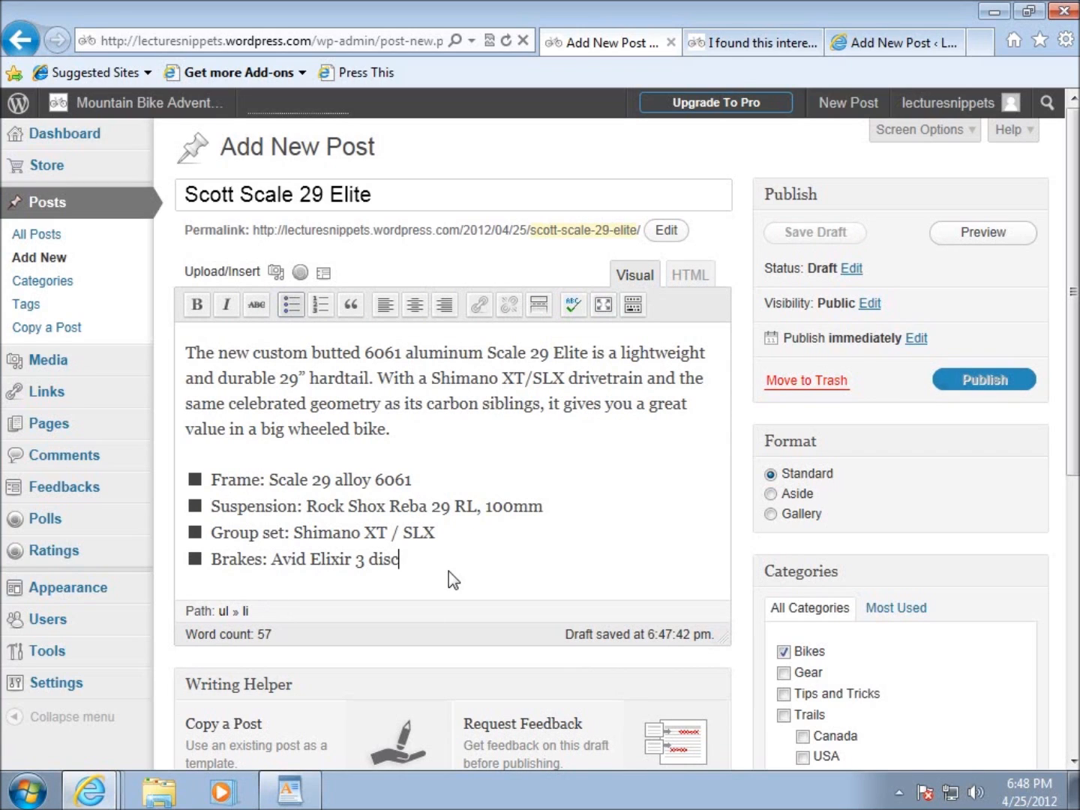
End the bulleted list after the Brakes item and write a "Specs" paragraph below it, followed by a new empty line.
key(Return)
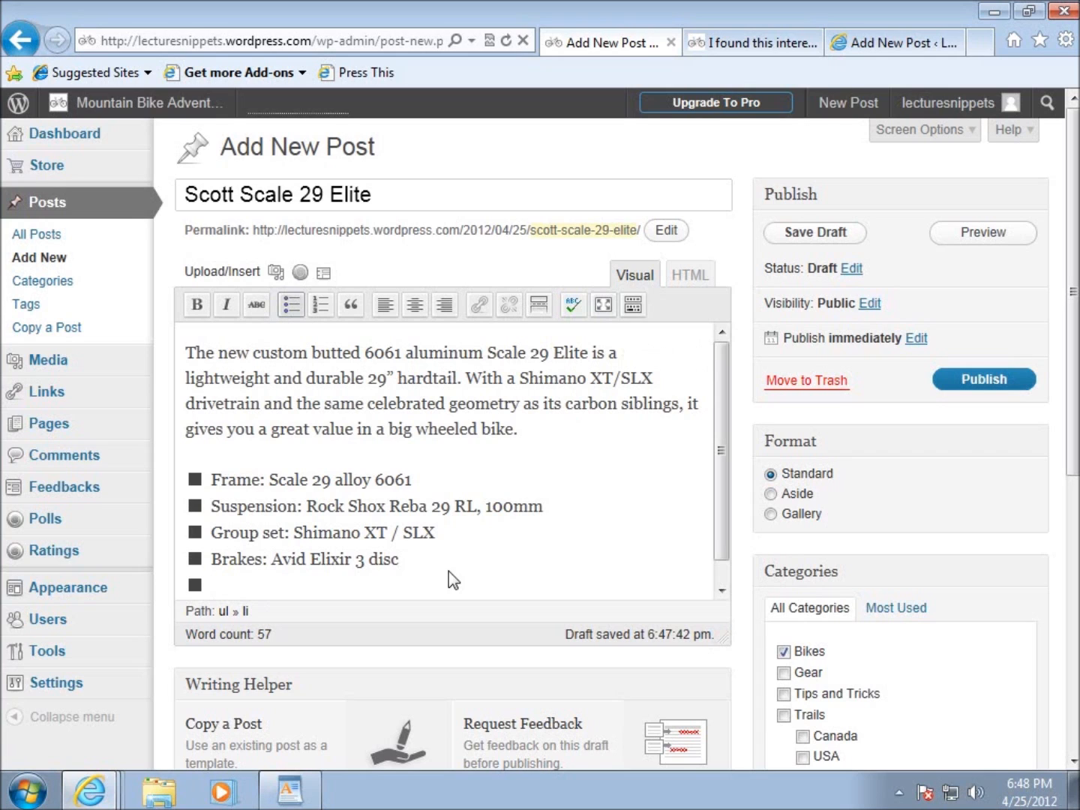
scroll(546, 561, down, 3)
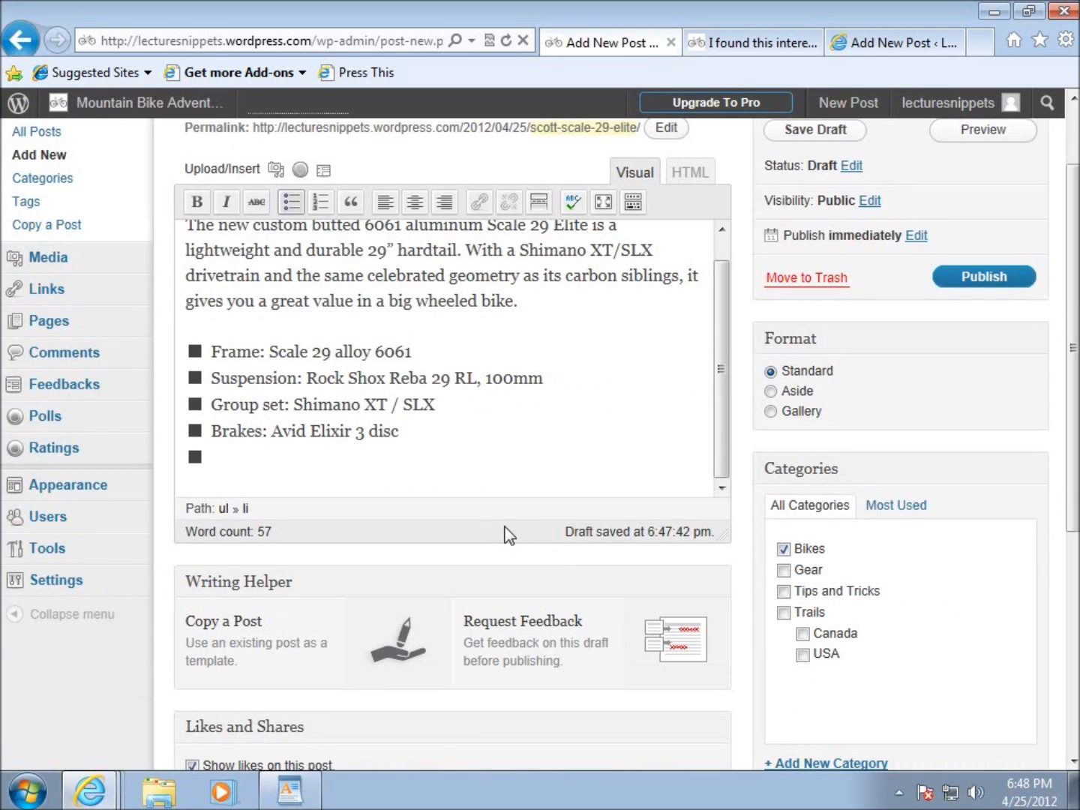
key(Return)
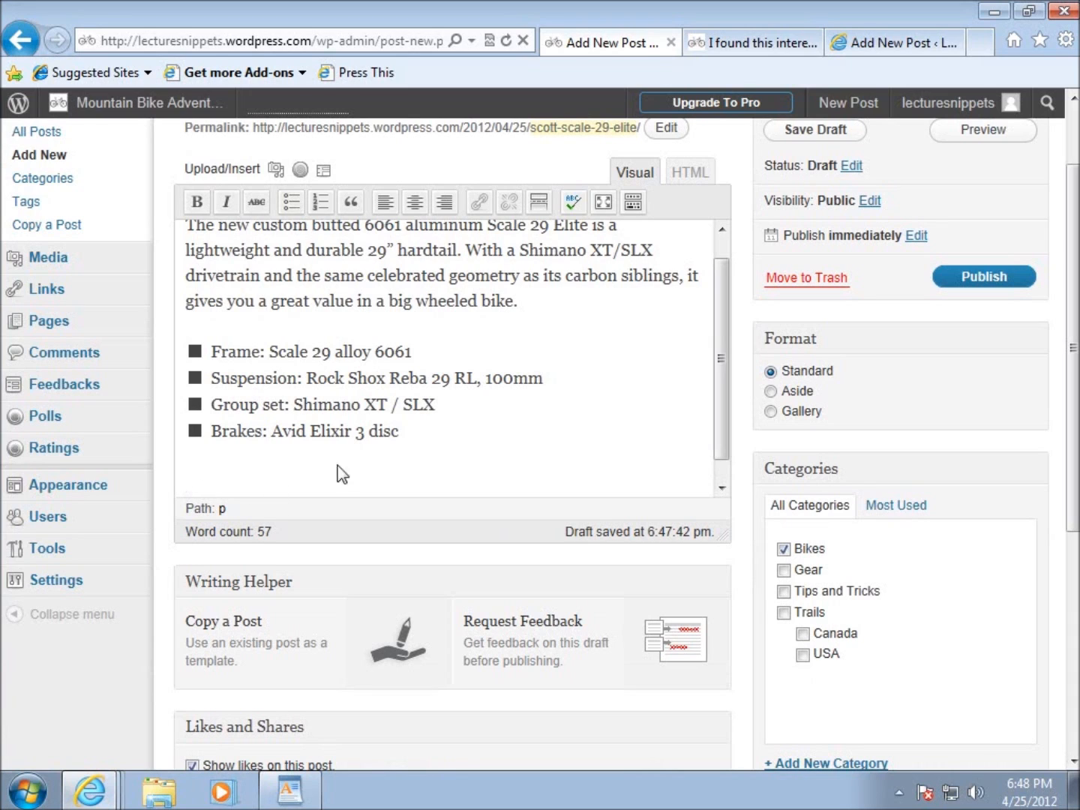
scroll(347, 470, down, 1)
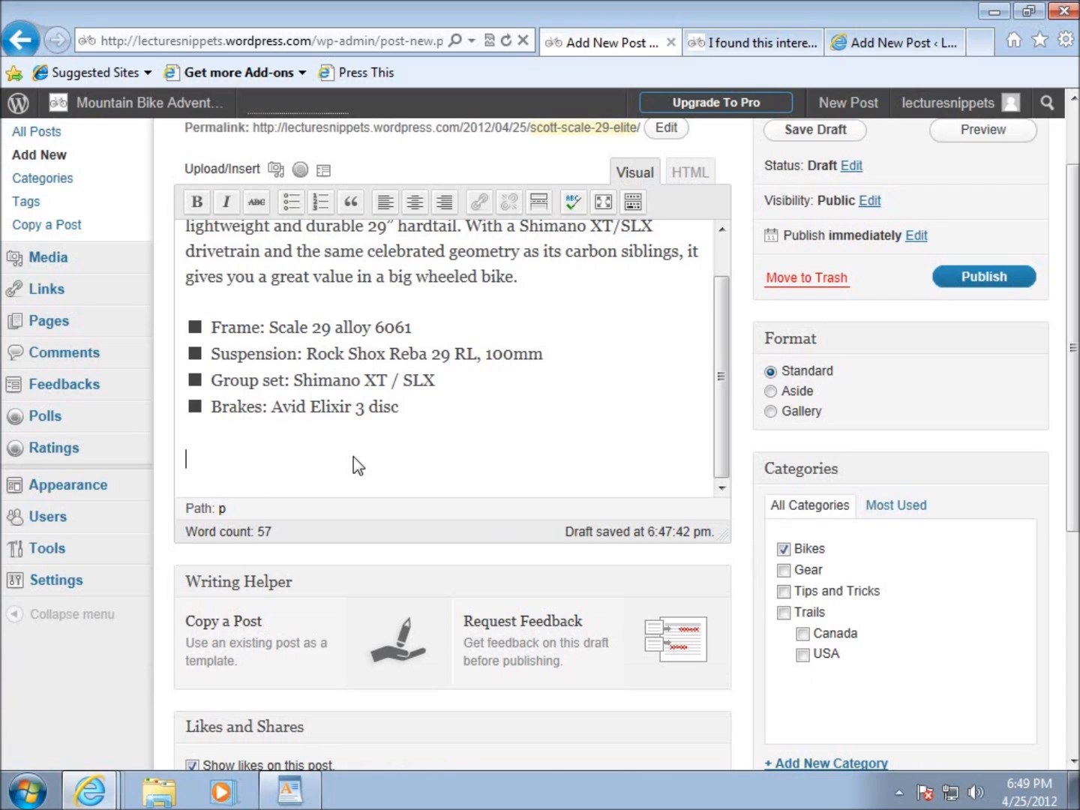
text(Specs)
key(Return)
scroll(282, 422, down, 3)
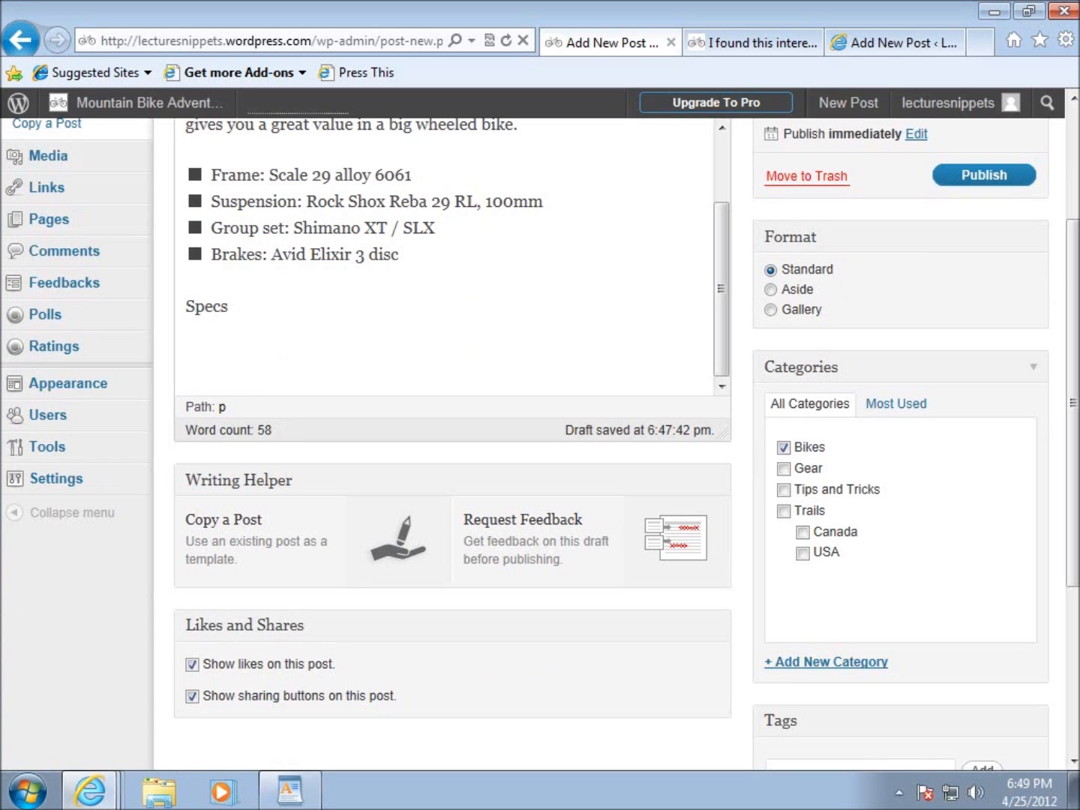
Switch to the Word document, copy the entire specs table from Product name through Weight, and return to the post editor.
drag(1079, 225, 733, 122)
scroll(839, 397, up, 2)
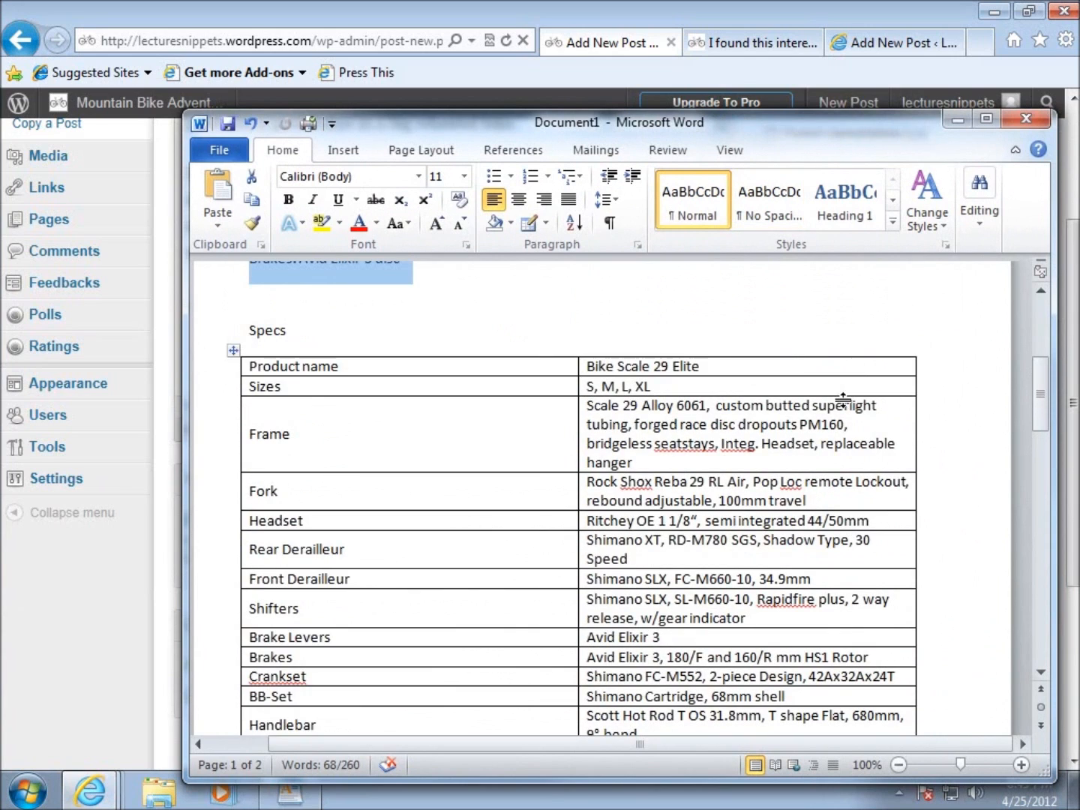
click(387, 405)
click(253, 367)
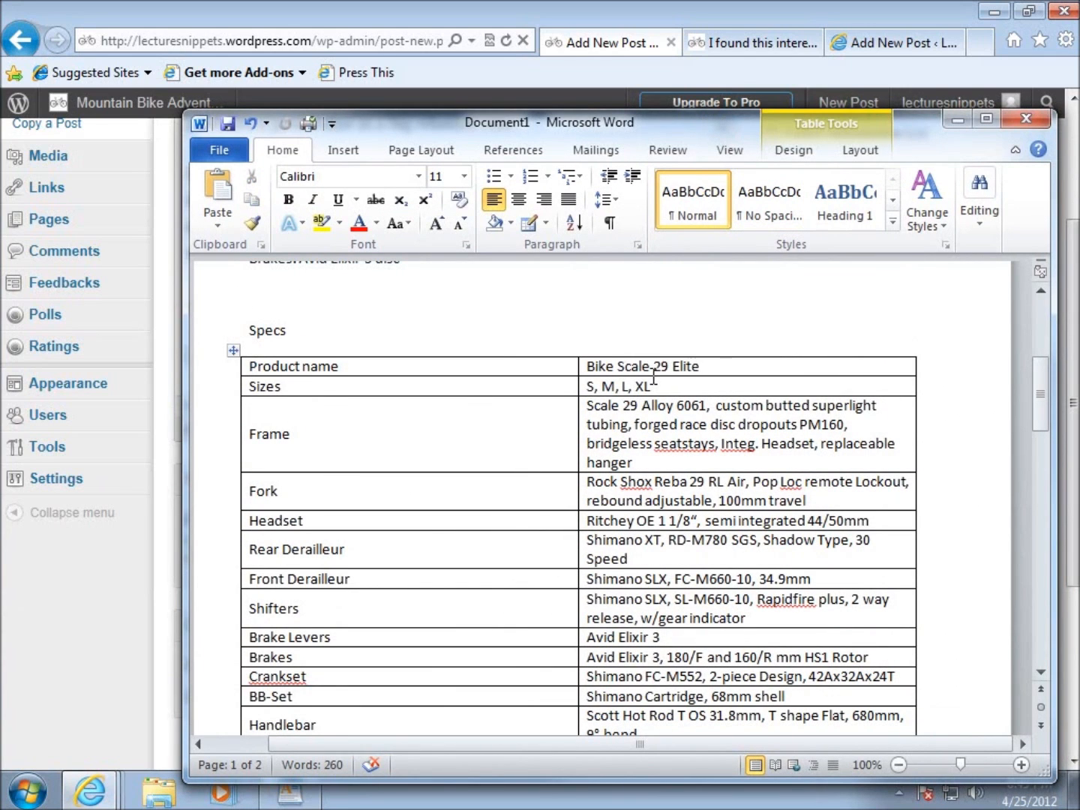
scroll(631, 389, down, 1)
scroll(397, 415, down, 9)
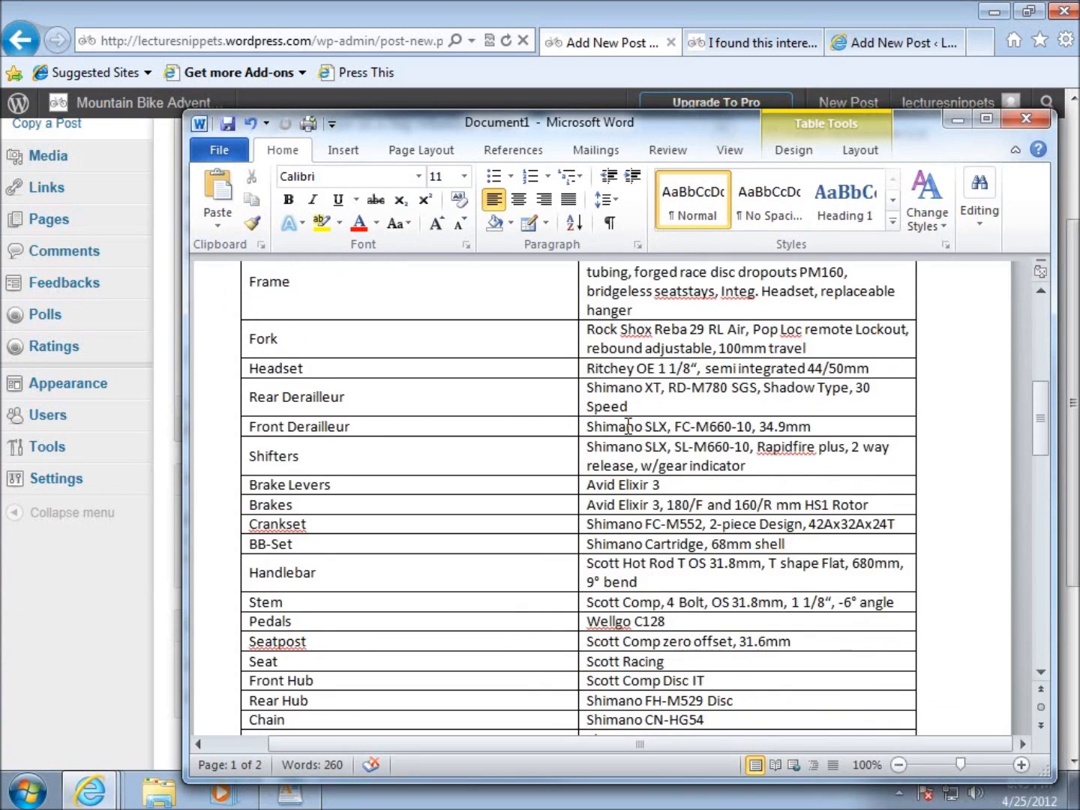
scroll(405, 486, down, 7)
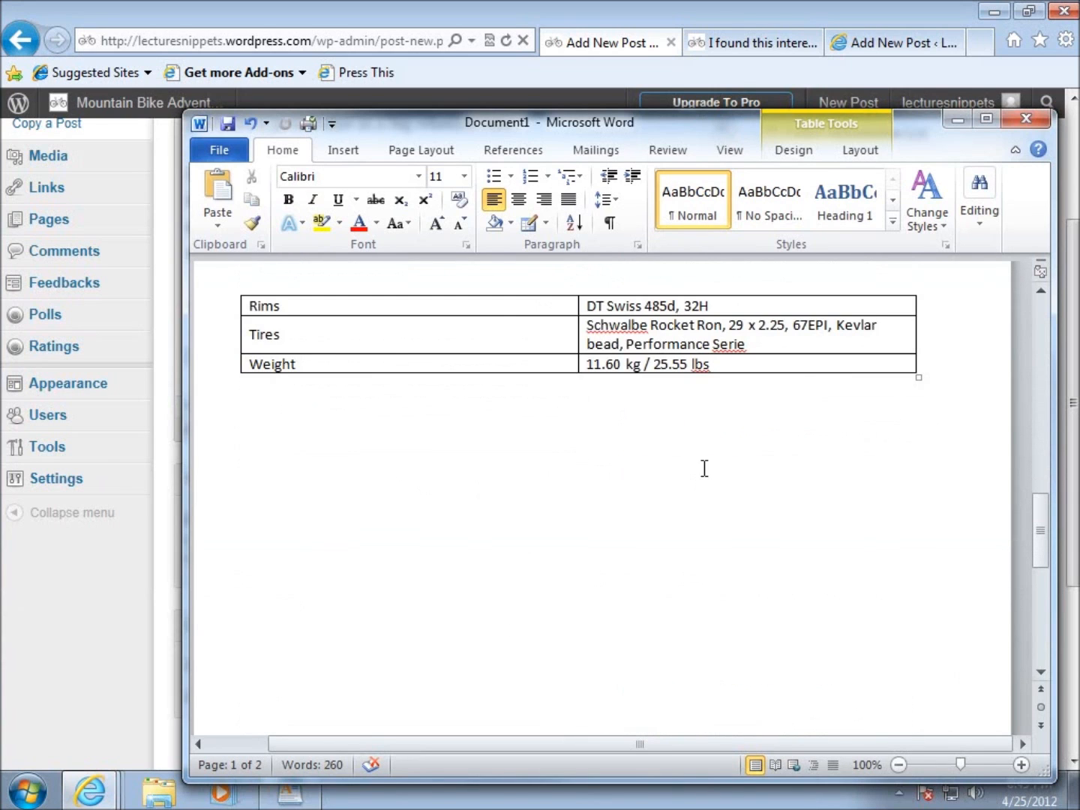
scroll(704, 462, up, 3)
drag(724, 510, 250, 721)
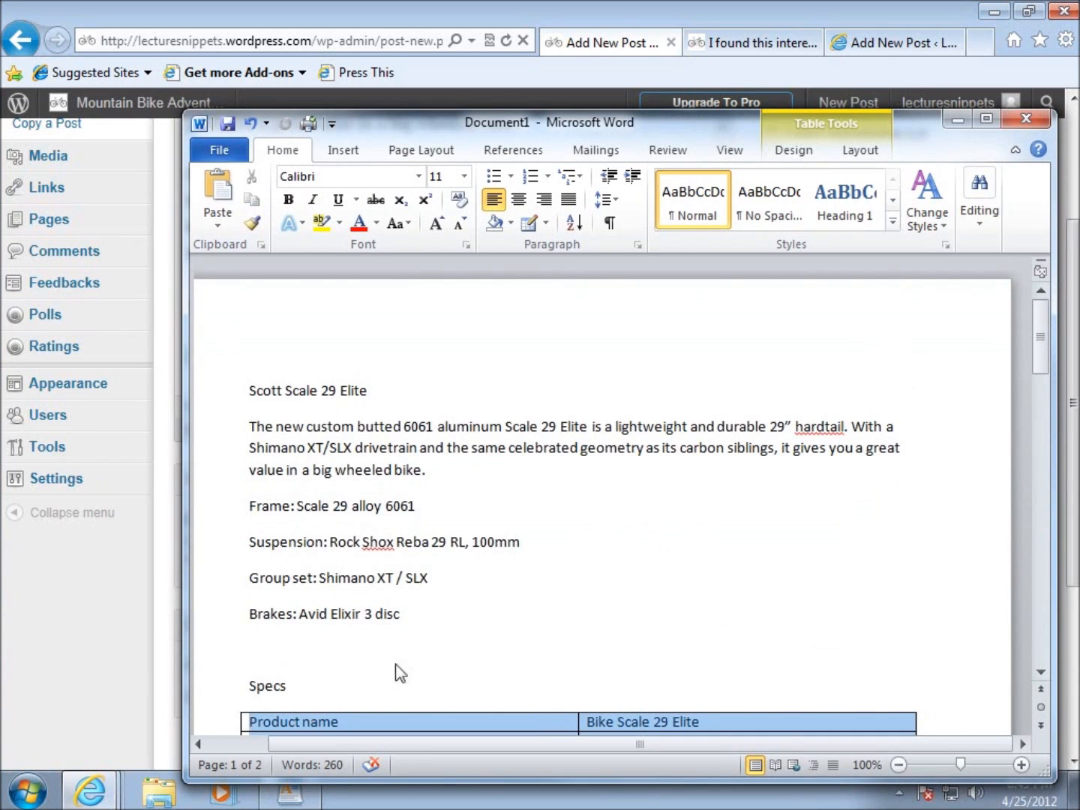
scroll(534, 543, down, 5)
scroll(584, 449, down, 2)
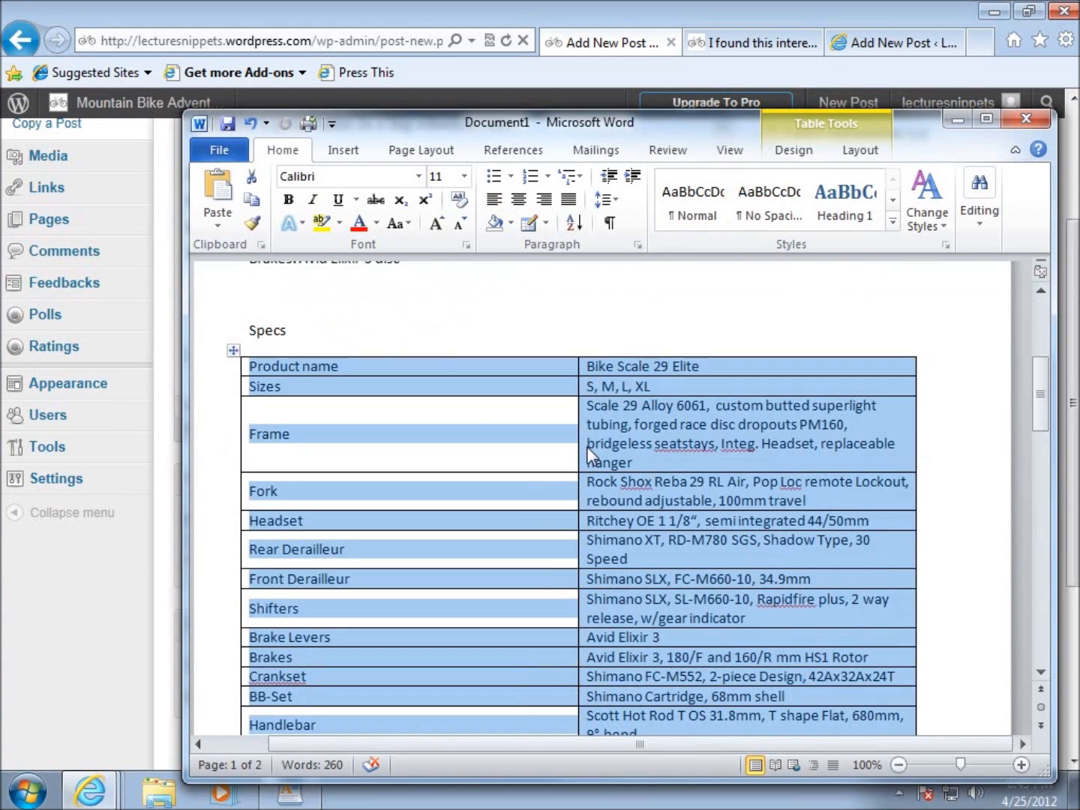
right_click(651, 401)
click(702, 442)
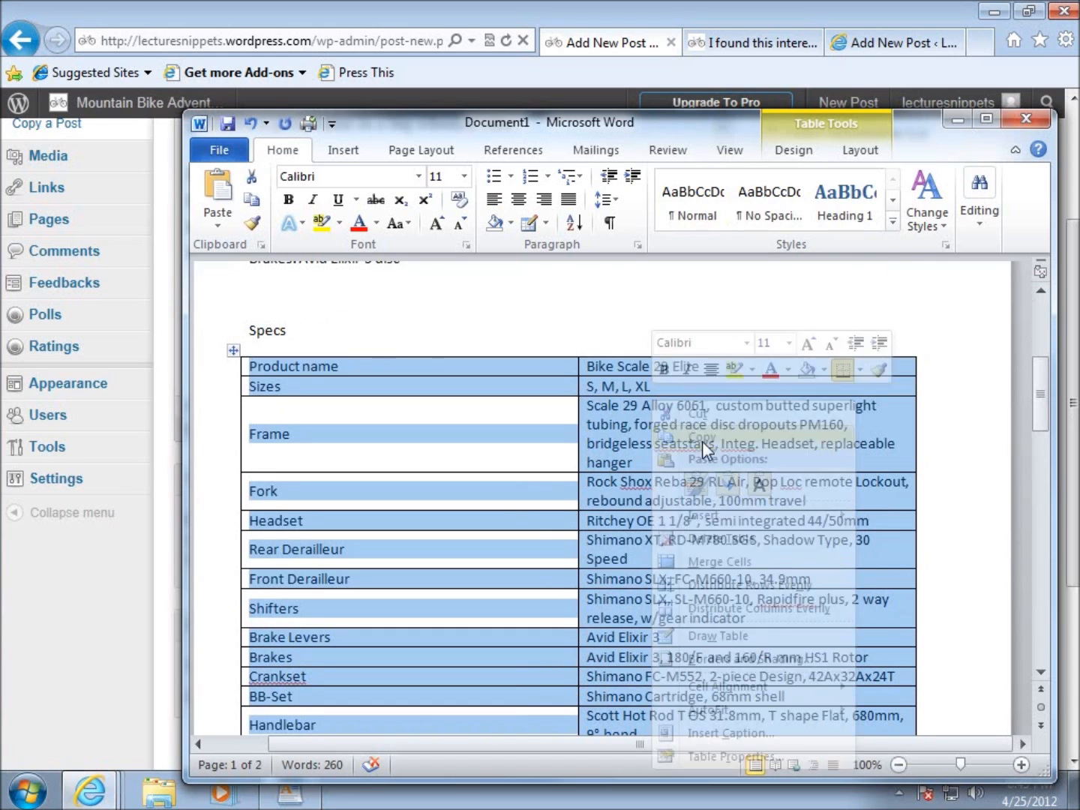
click(957, 119)
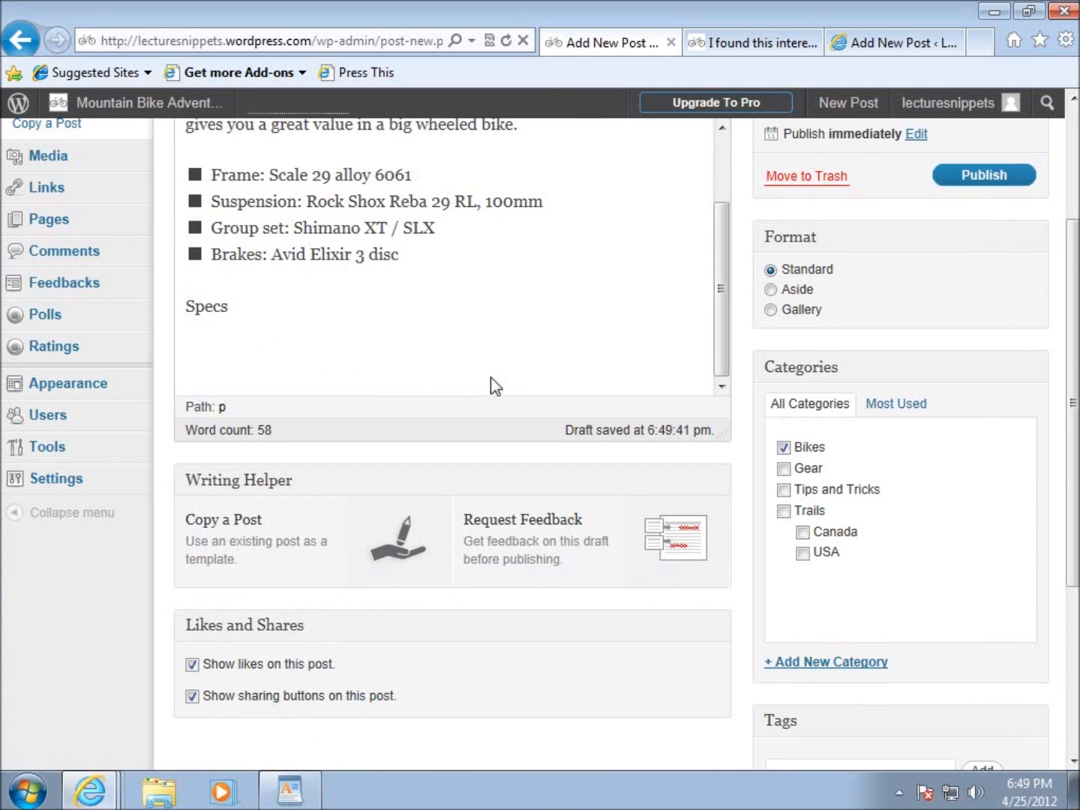
Show the Kitchen Sink formatting row and start a new line below the "Specs" paragraph.
scroll(492, 381, up, 1)
scroll(1077, 470, up, 3)
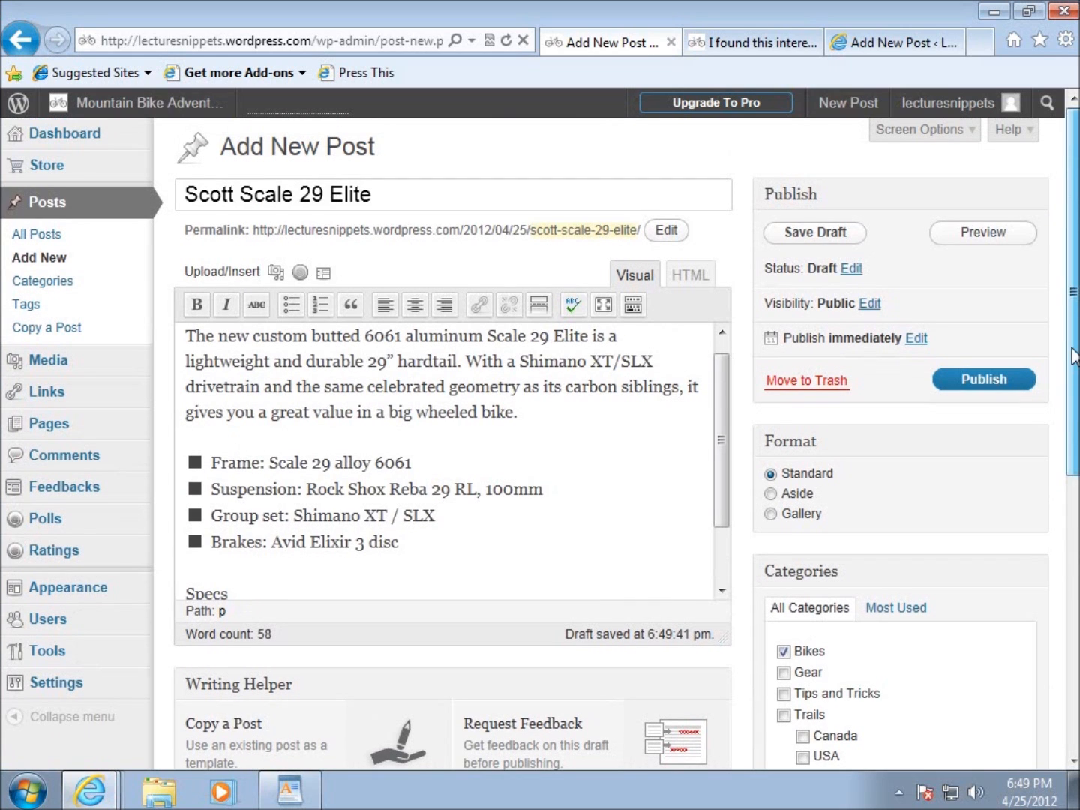
scroll(397, 573, down, 1)
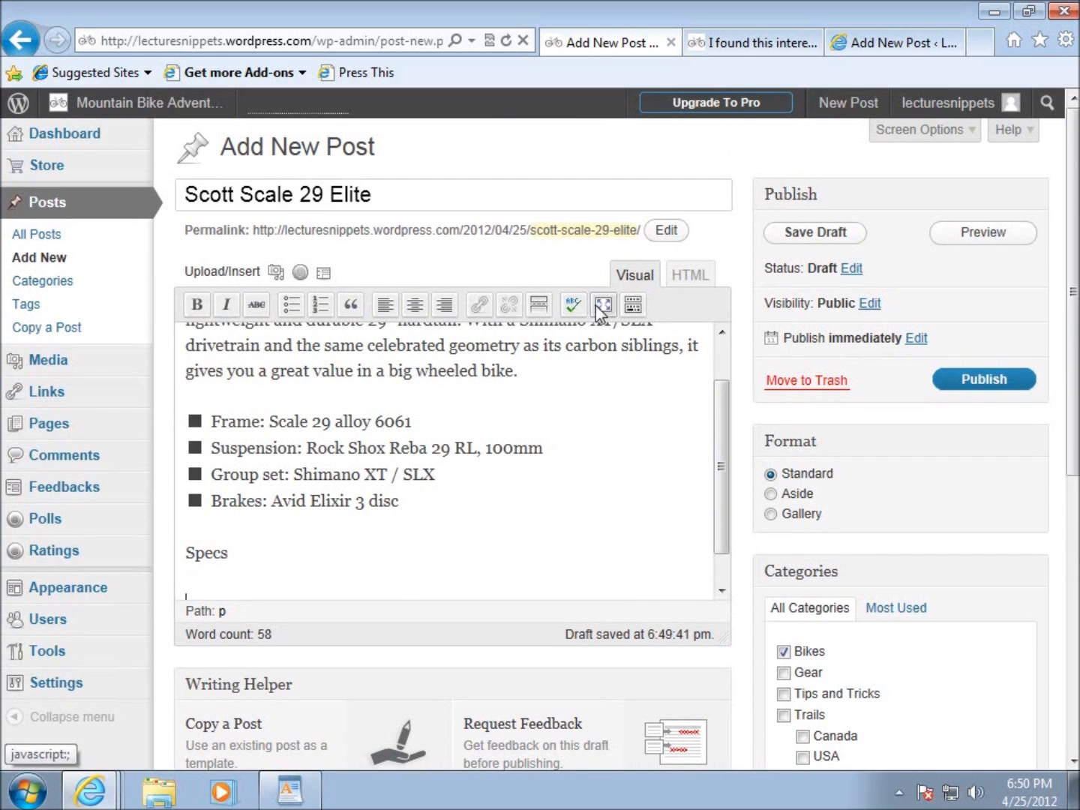
click(634, 306)
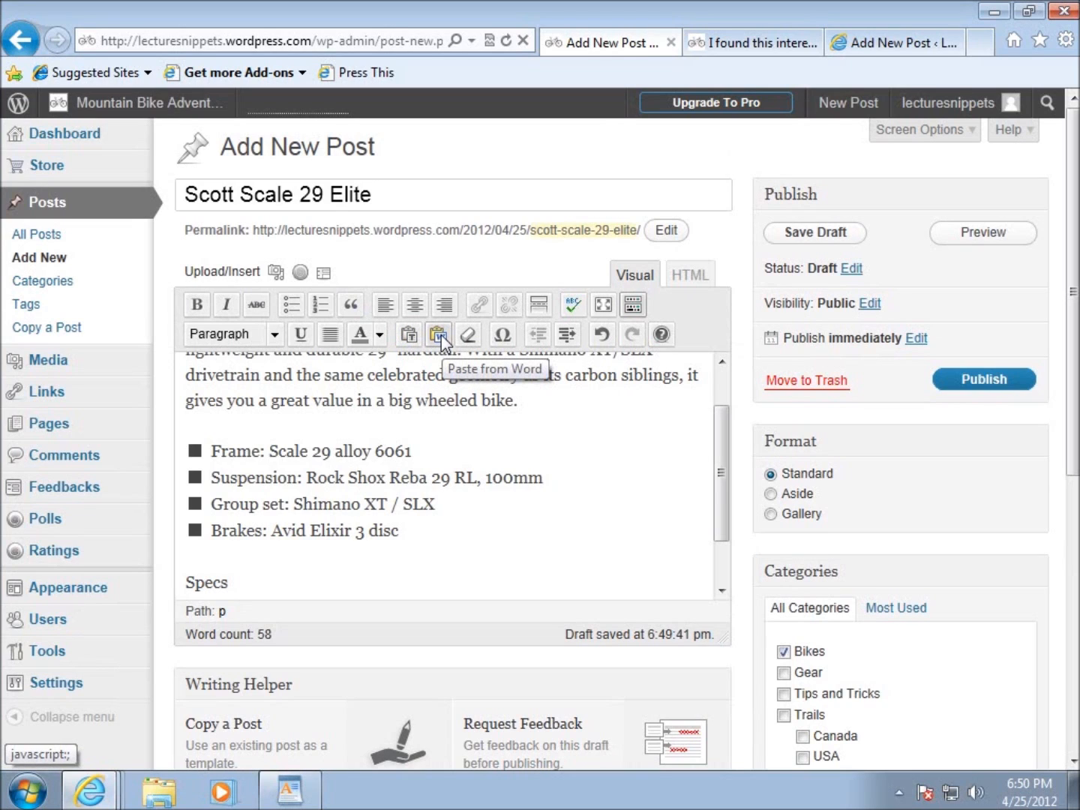
click(272, 577)
scroll(273, 574, down, 1)
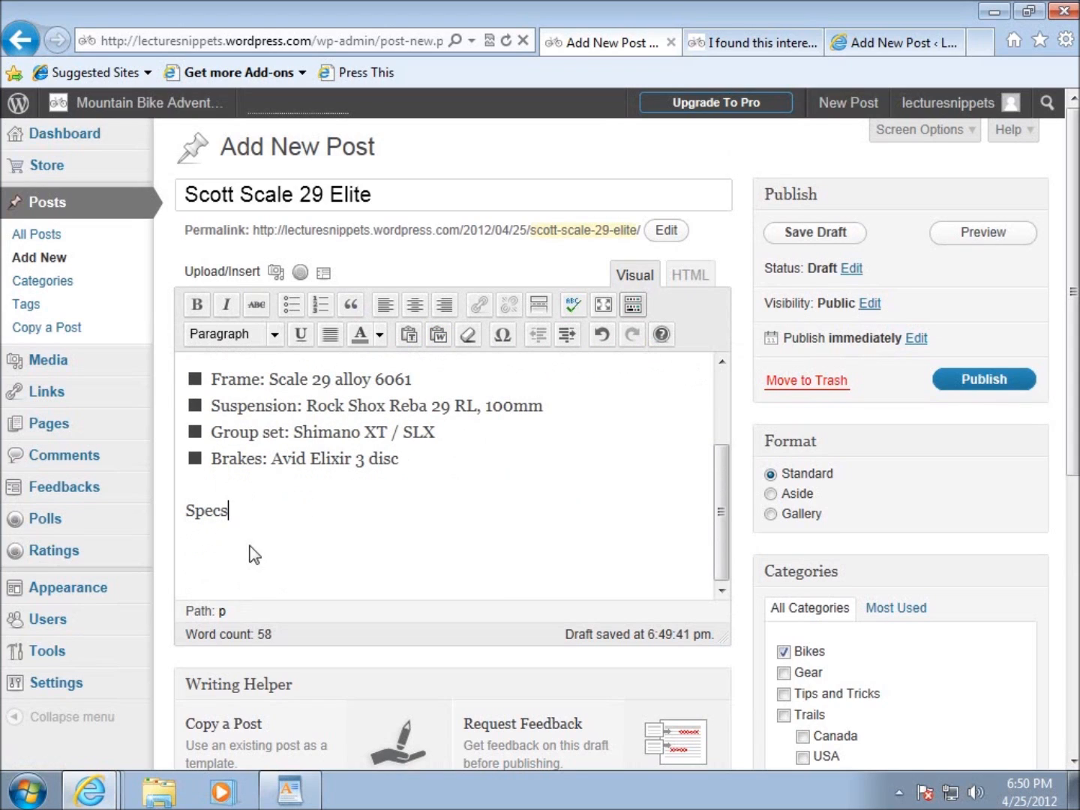
key(Return)
click(408, 335)
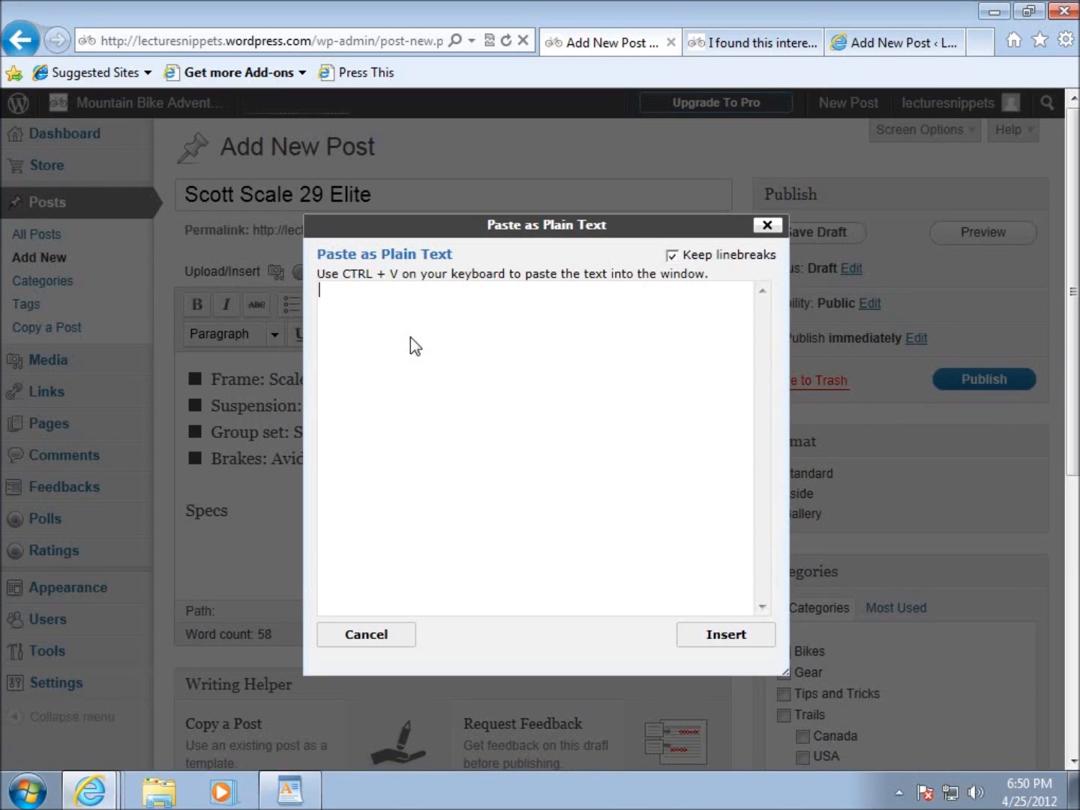
key(ctrl+v)
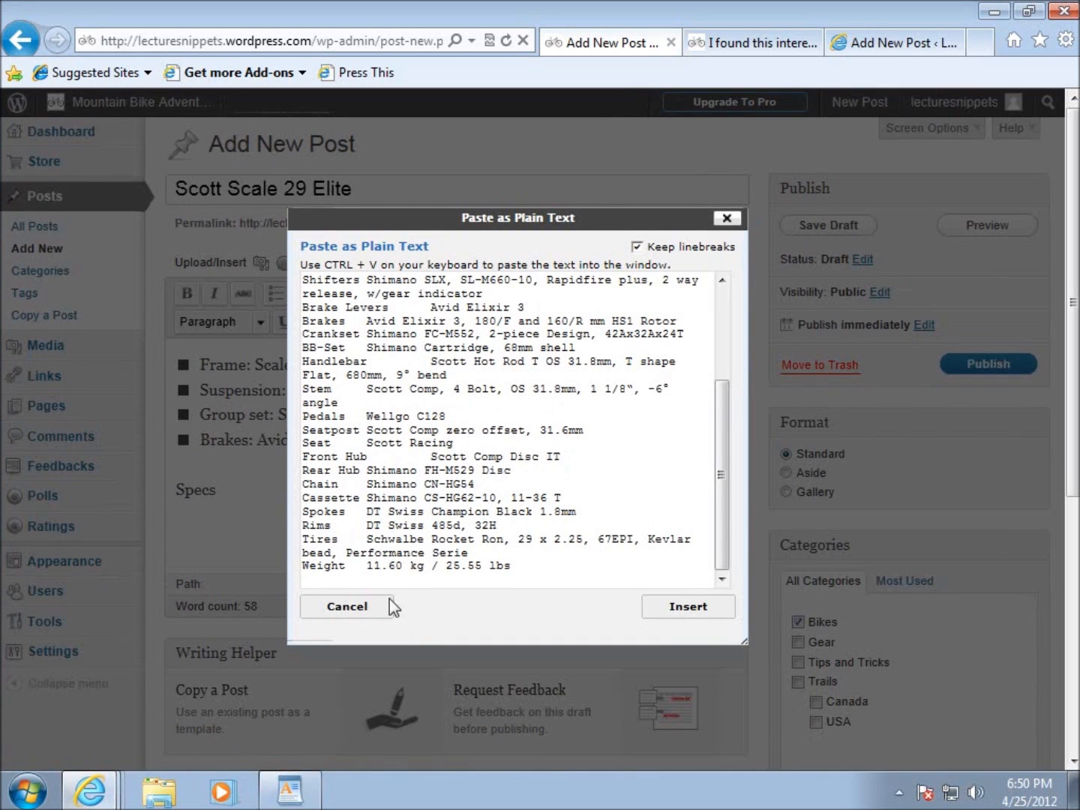
click(366, 610)
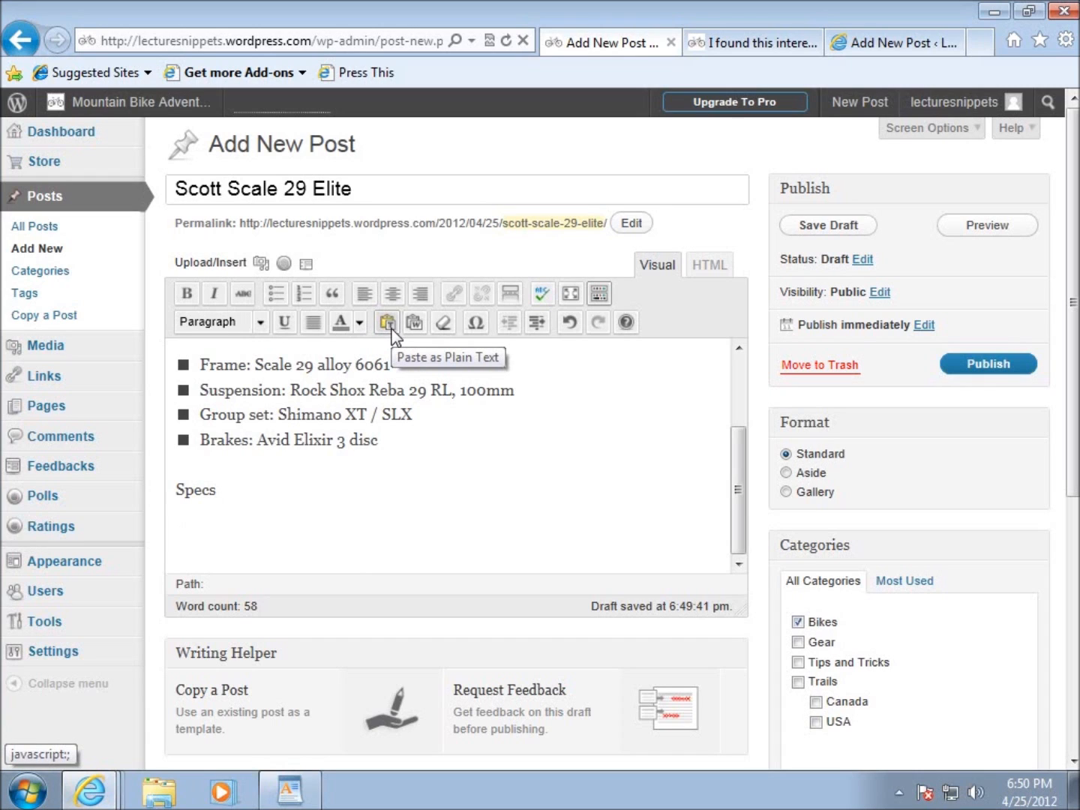
Insert the copied specs table below the "Specs" paragraph using Paste from Word.
click(415, 330)
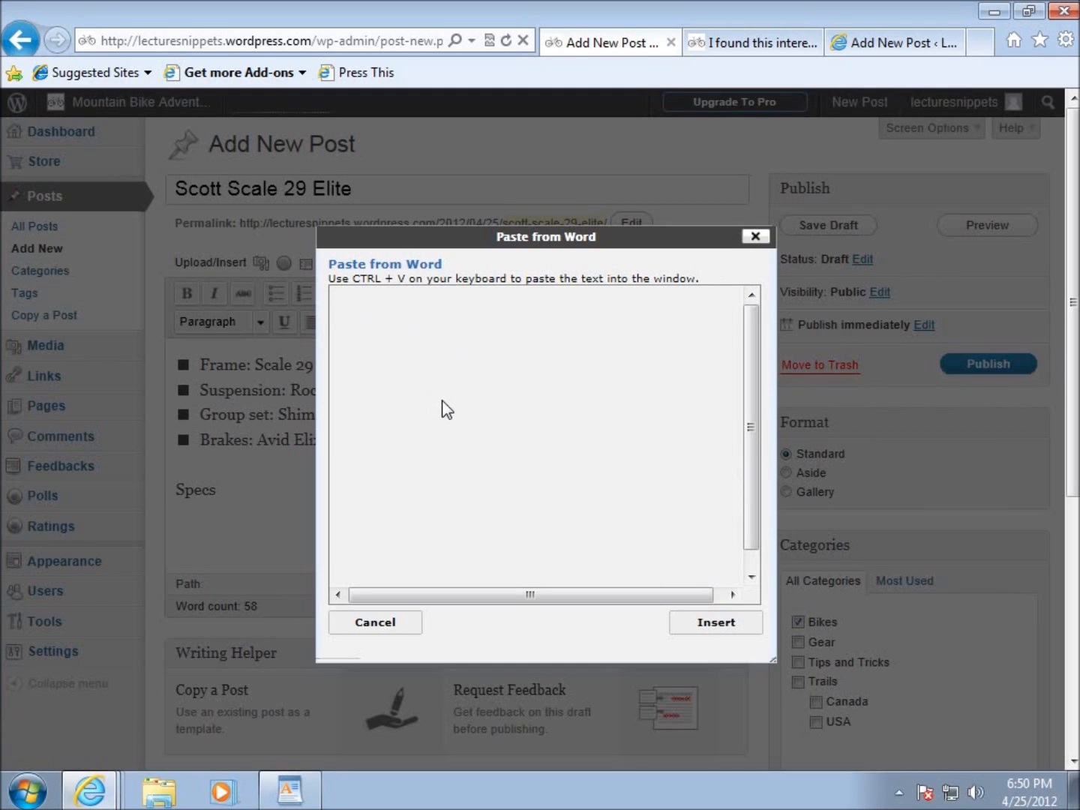
key(ctrl+v)
scroll(487, 458, up, 10)
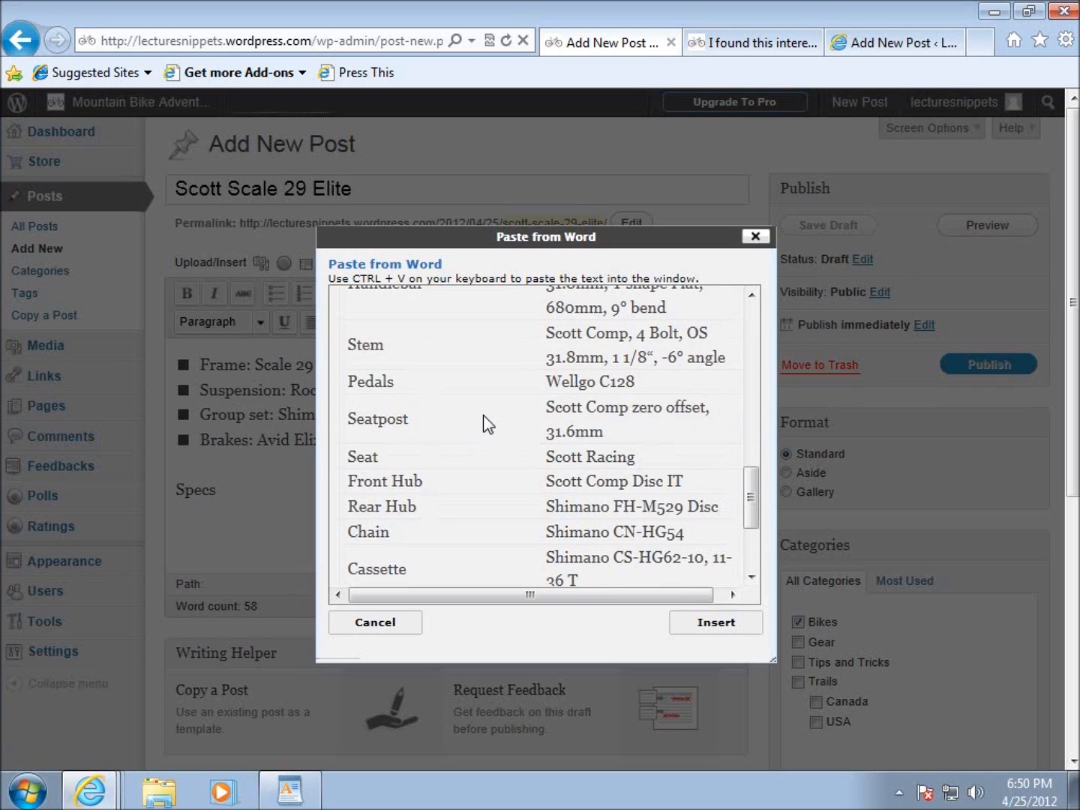
drag(382, 321, 623, 442)
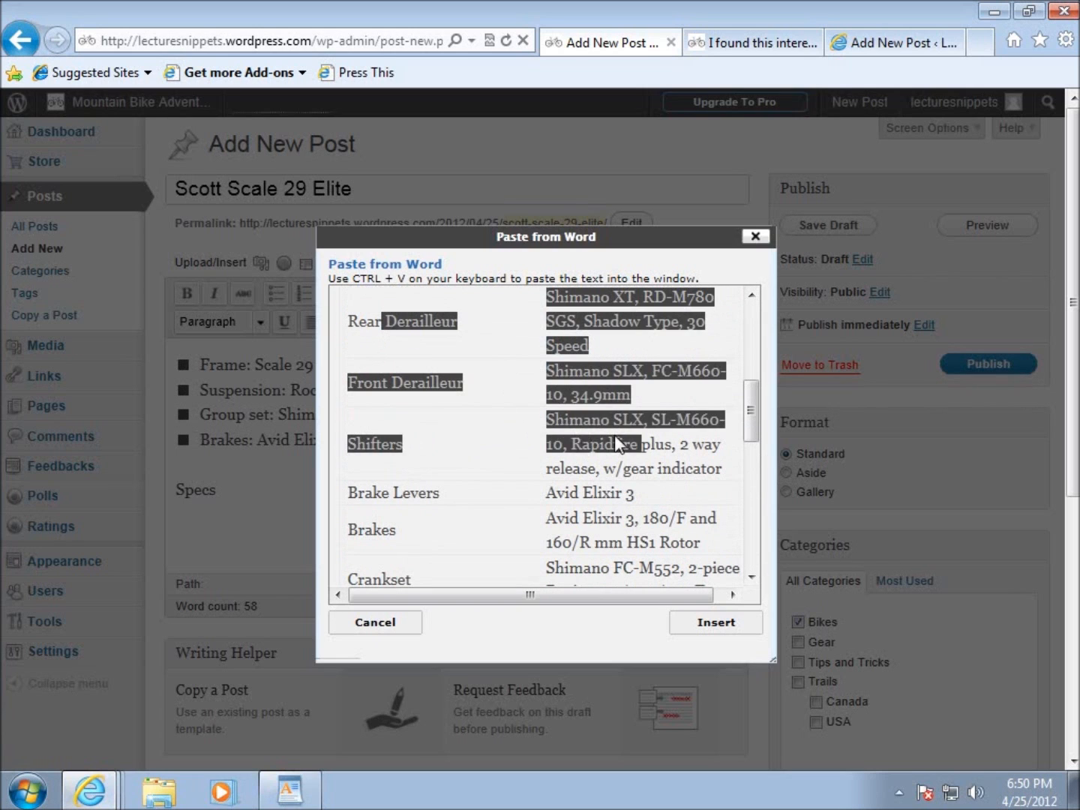
click(463, 415)
scroll(445, 414, up, 3)
scroll(449, 415, up, 2)
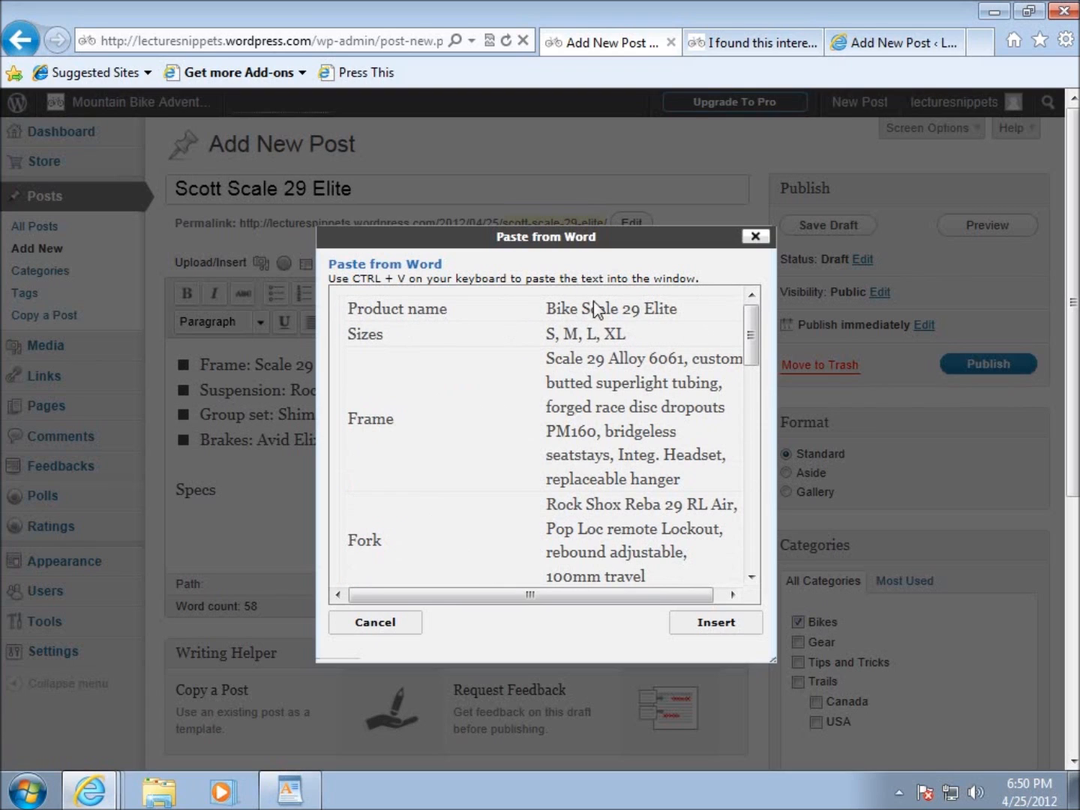
click(699, 631)
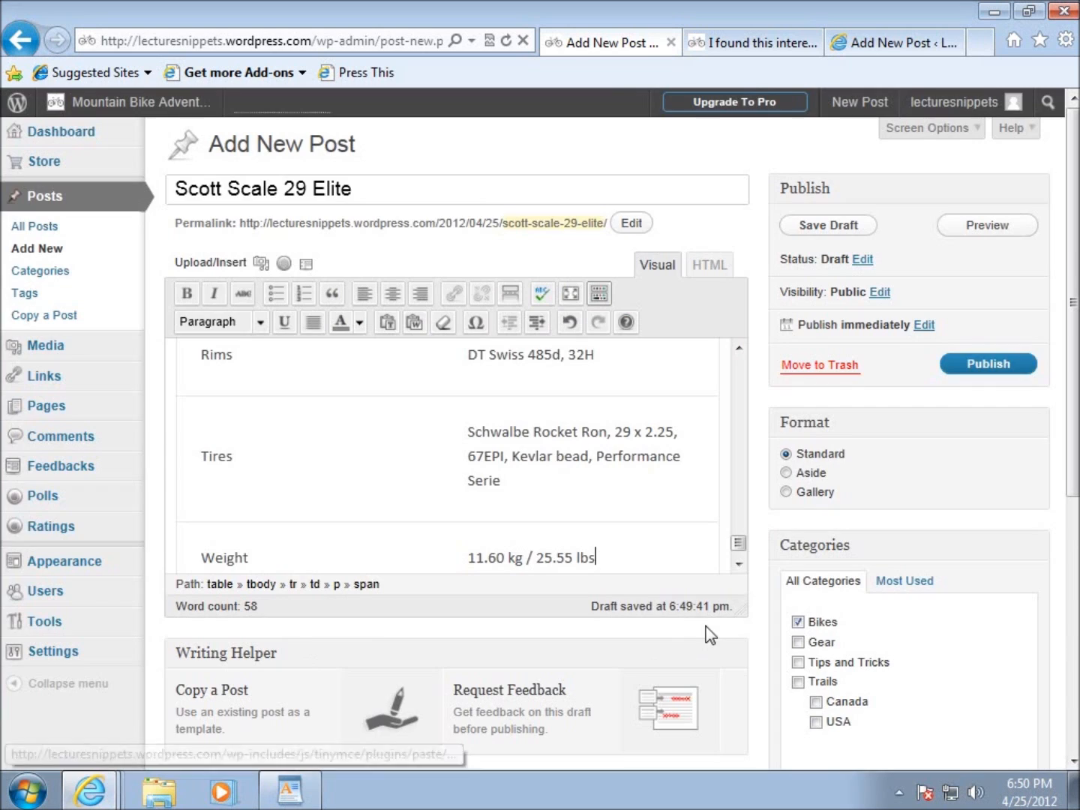
Review the inserted specs table, examine its table, tr and td tags in the HTML source, and return to the visual editor.
scroll(477, 522, up, 10)
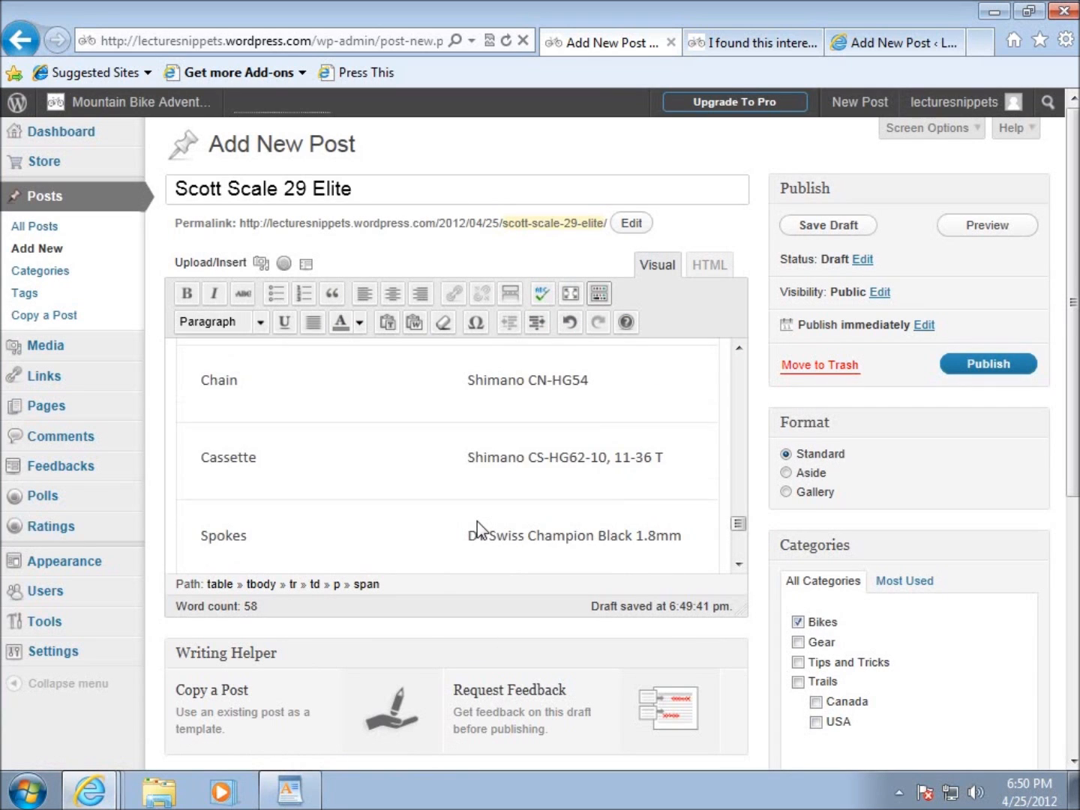
scroll(477, 522, up, 10)
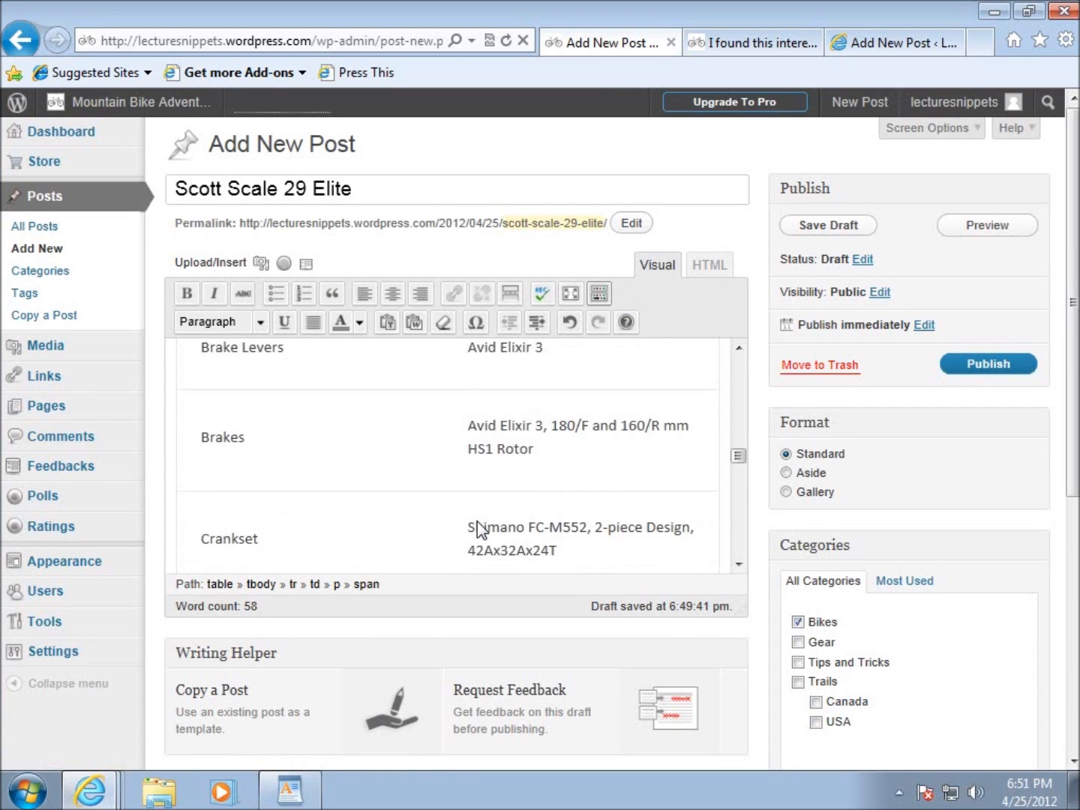
scroll(477, 522, up, 8)
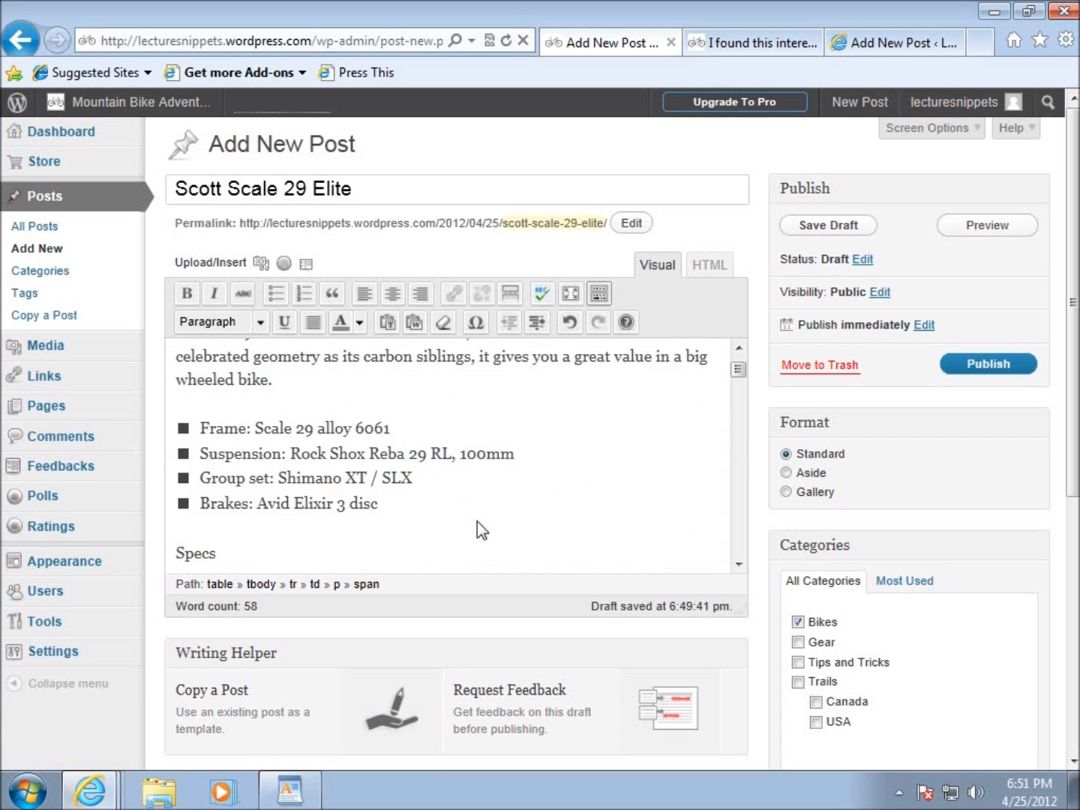
scroll(477, 521, down, 2)
click(243, 463)
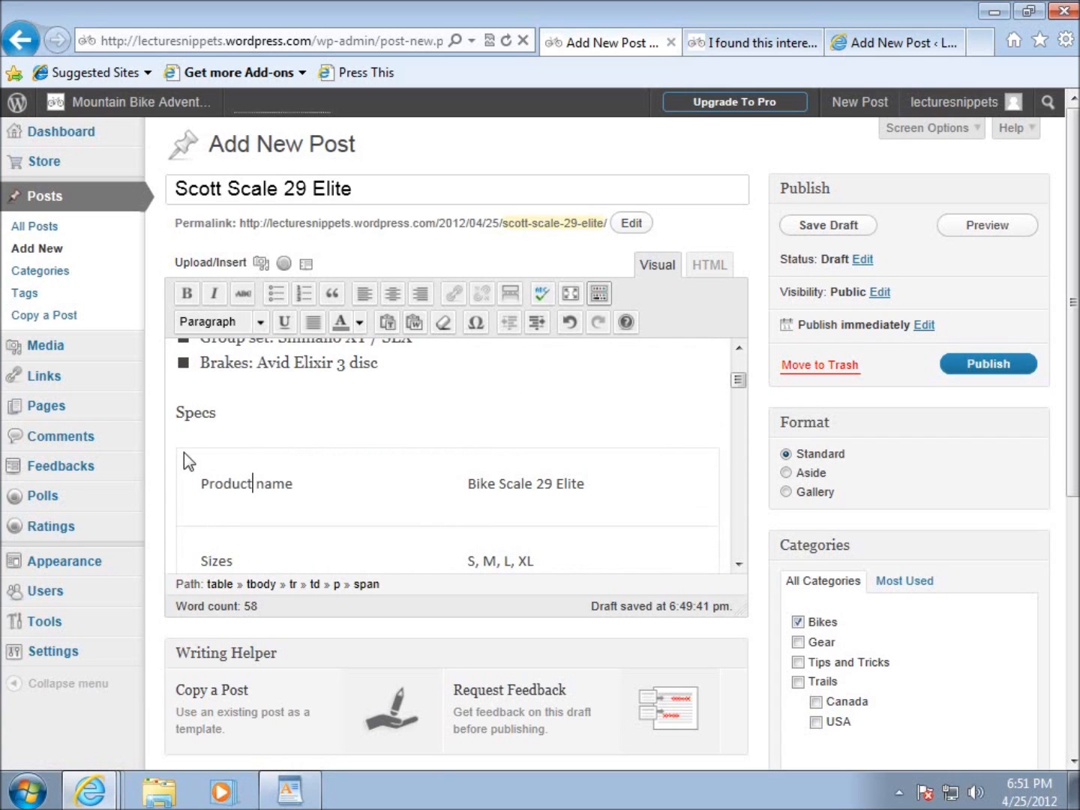
click(706, 266)
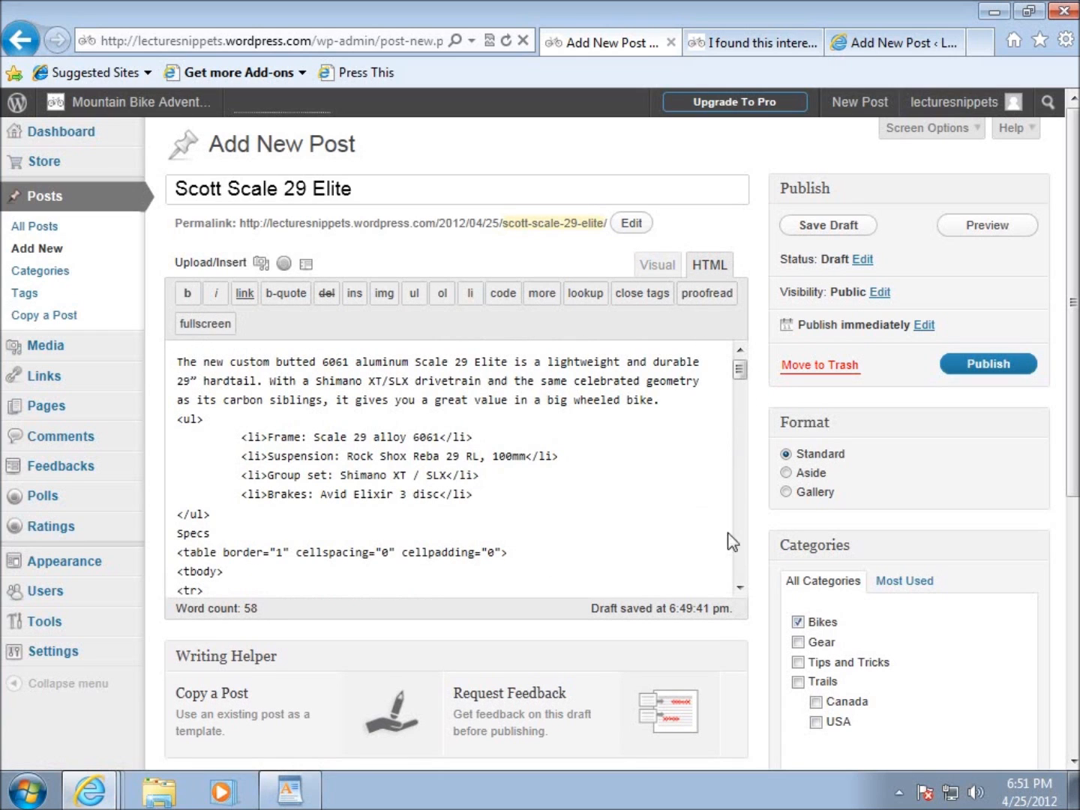
click(740, 588)
click(740, 588)
click(739, 588)
click(739, 588)
click(738, 589)
click(739, 588)
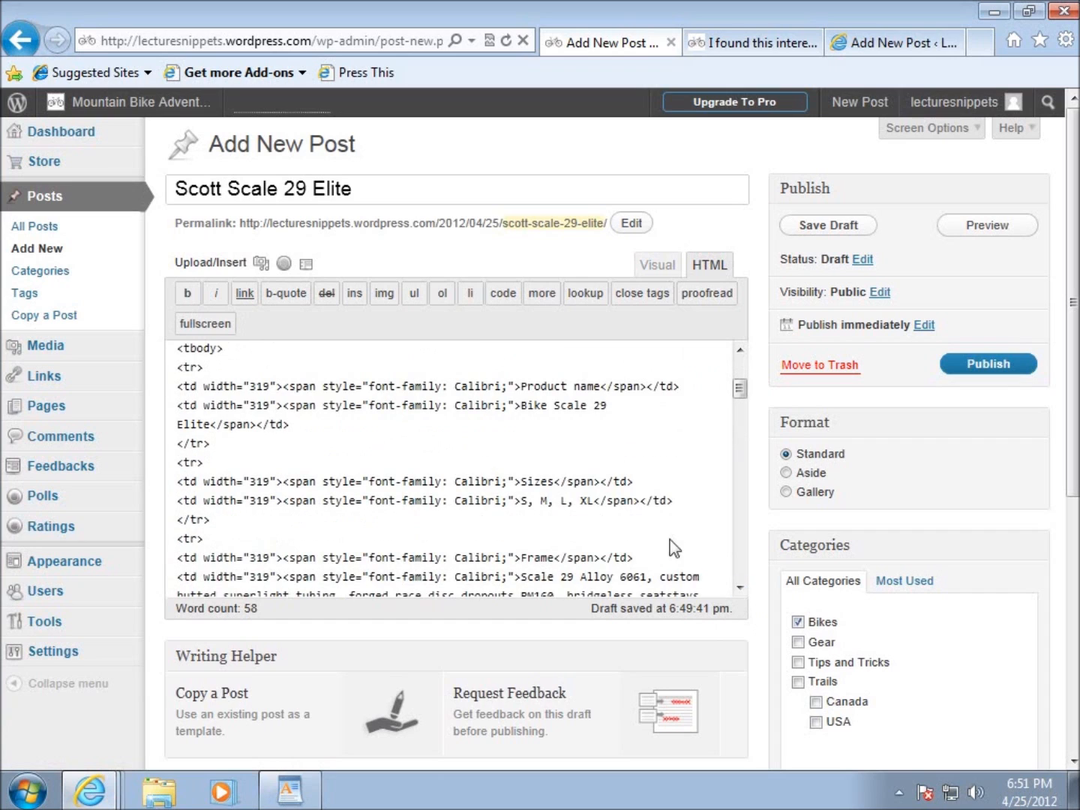
click(216, 391)
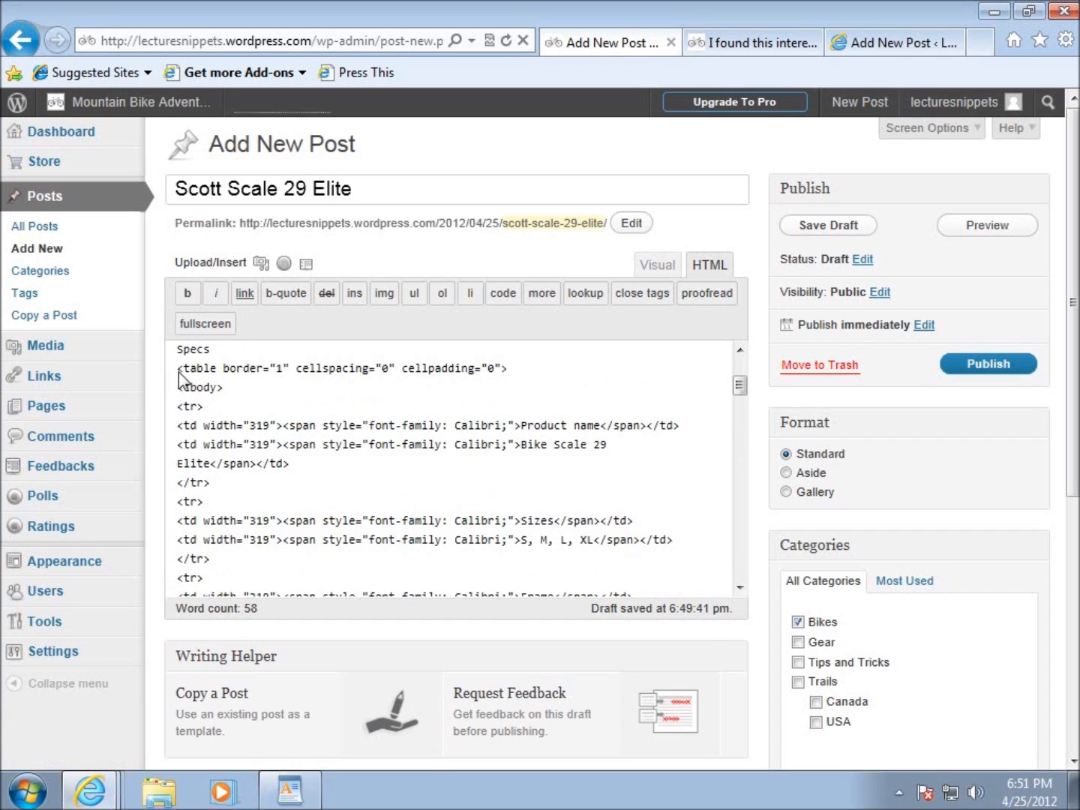
drag(177, 365, 516, 372)
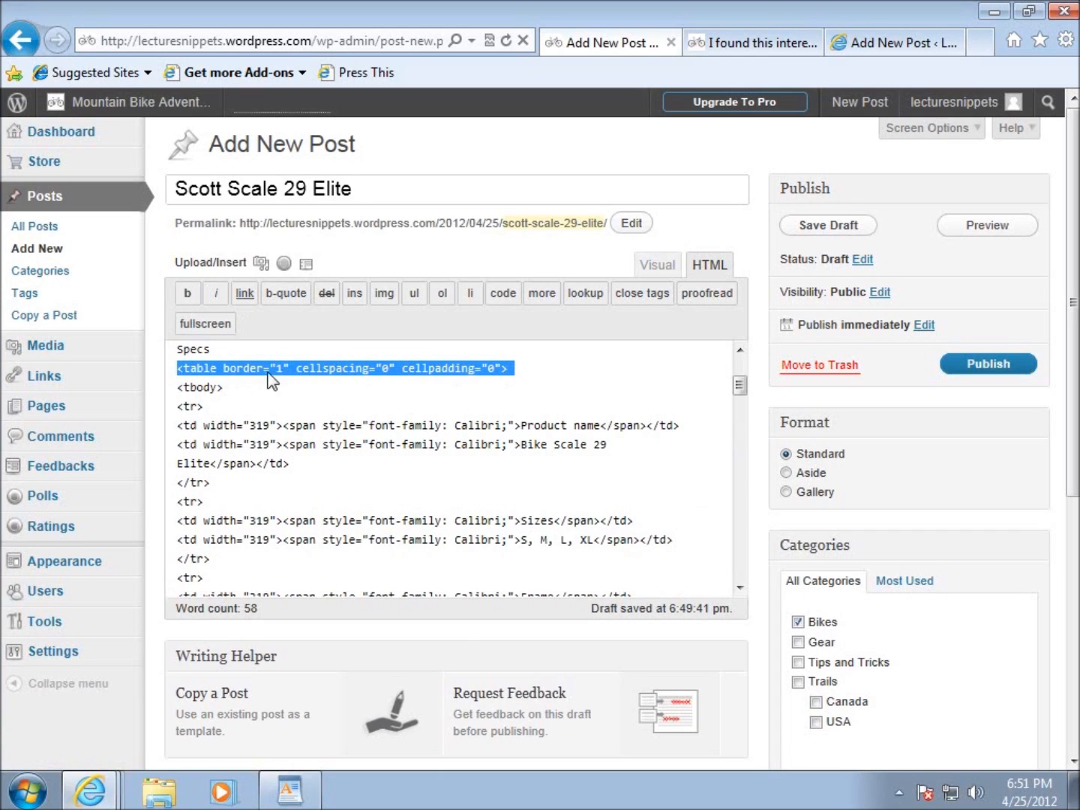
click(252, 425)
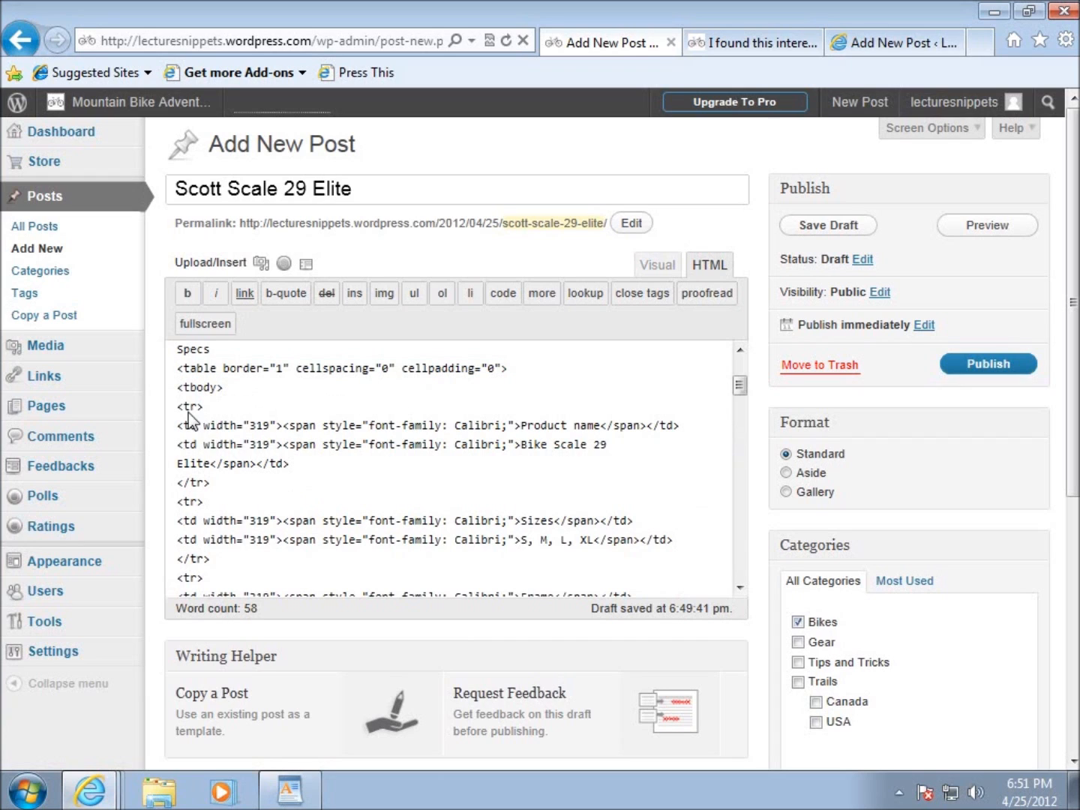
scroll(183, 460, down, 1)
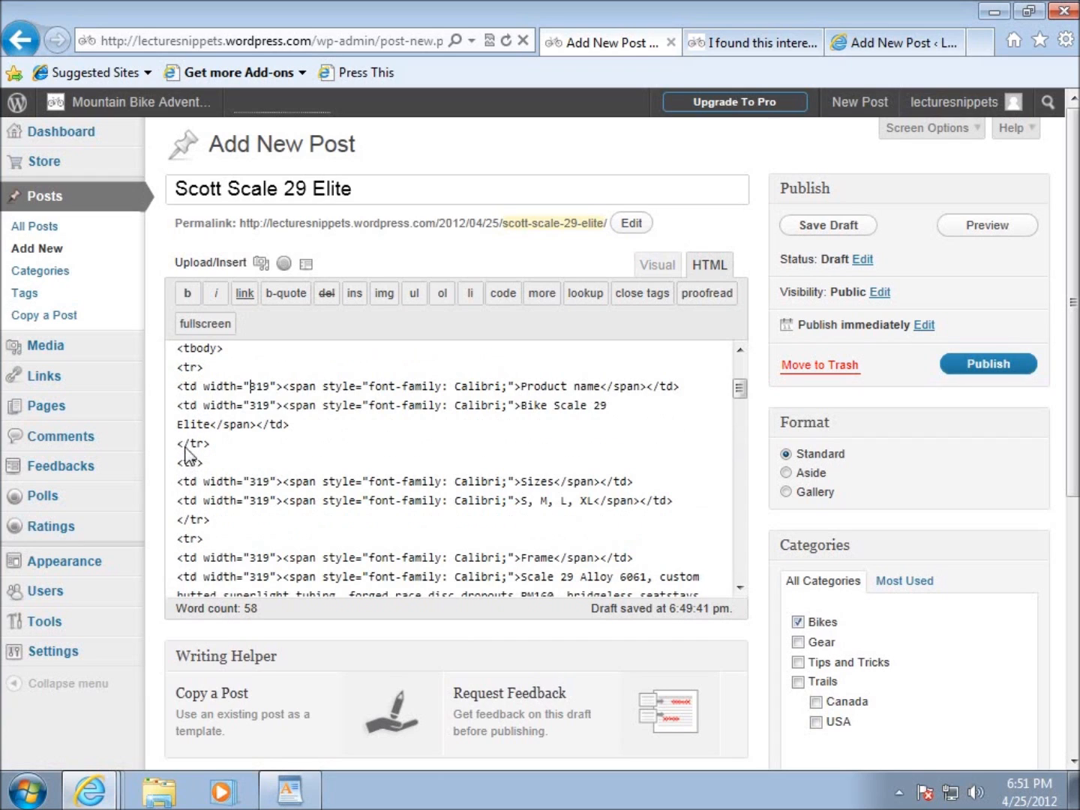
scroll(213, 484, down, 6)
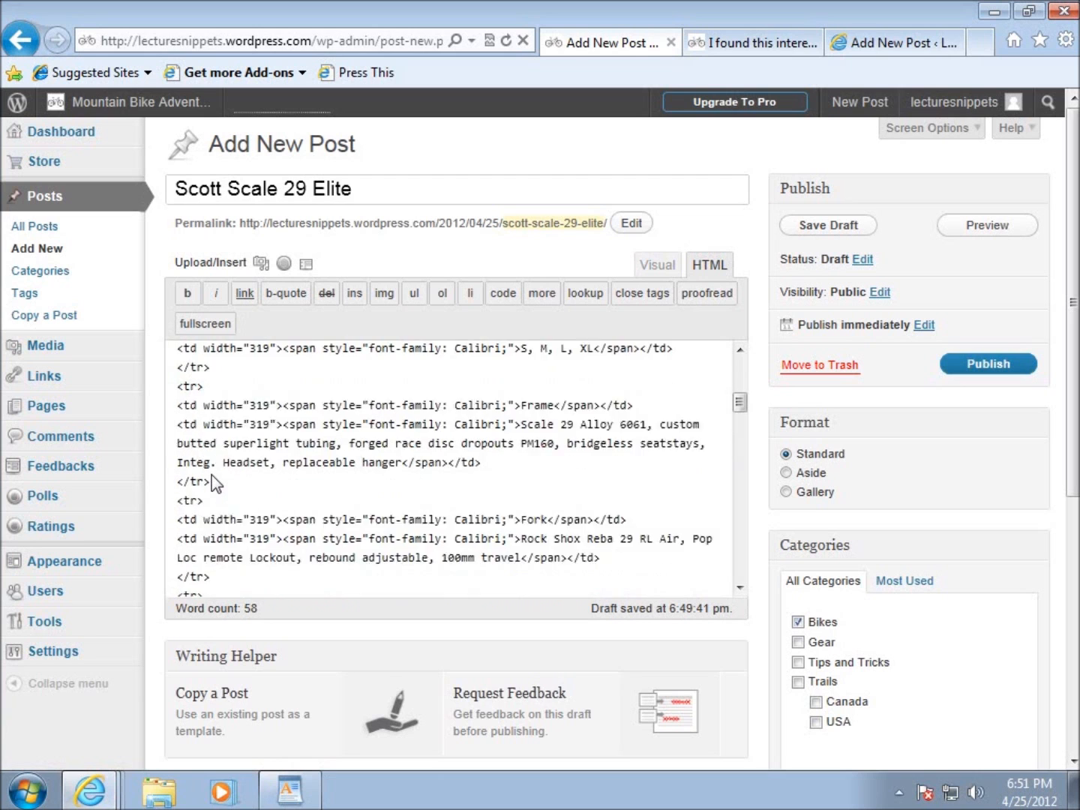
scroll(214, 483, down, 9)
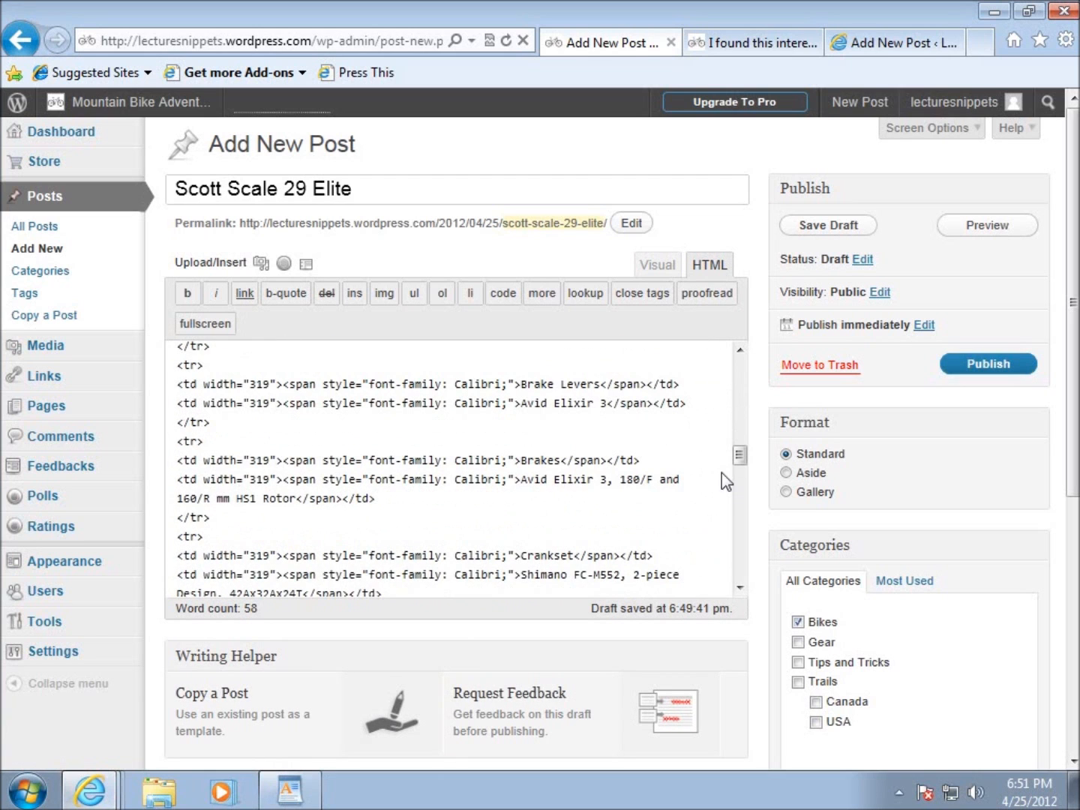
drag(739, 462, 738, 355)
click(658, 268)
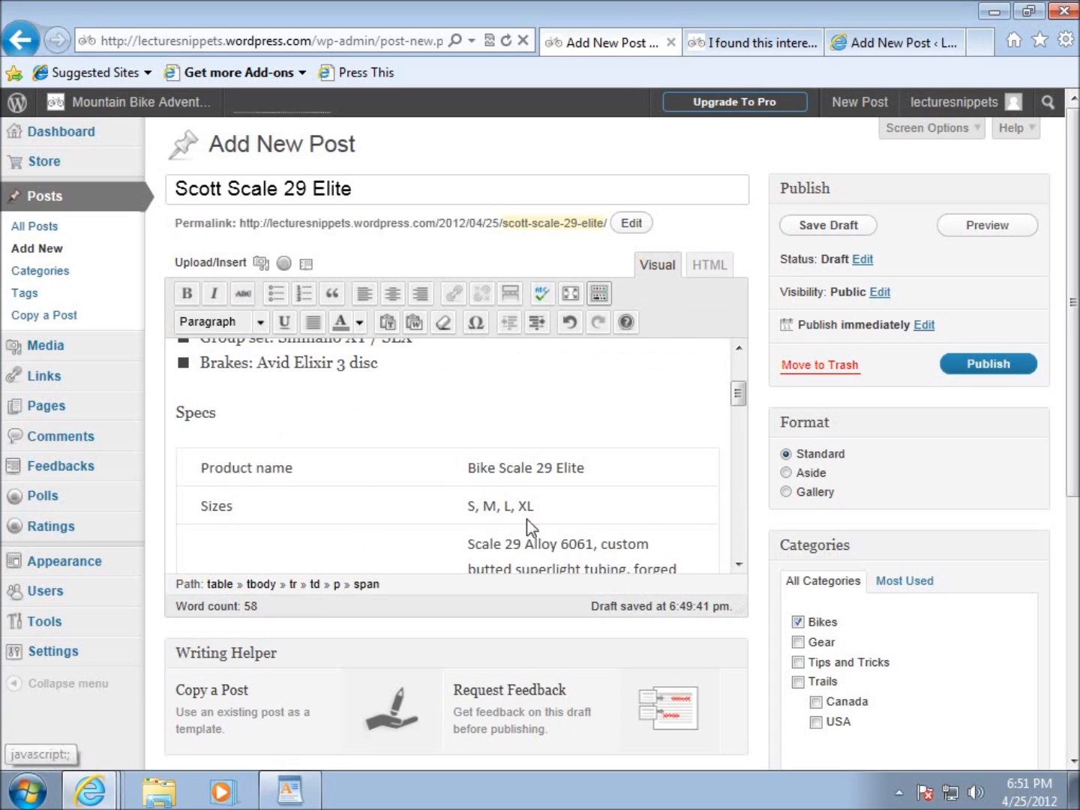
Publish the "Scott Scale 29 Elite" post.
scroll(370, 496, up, 2)
scroll(332, 517, down, 2)
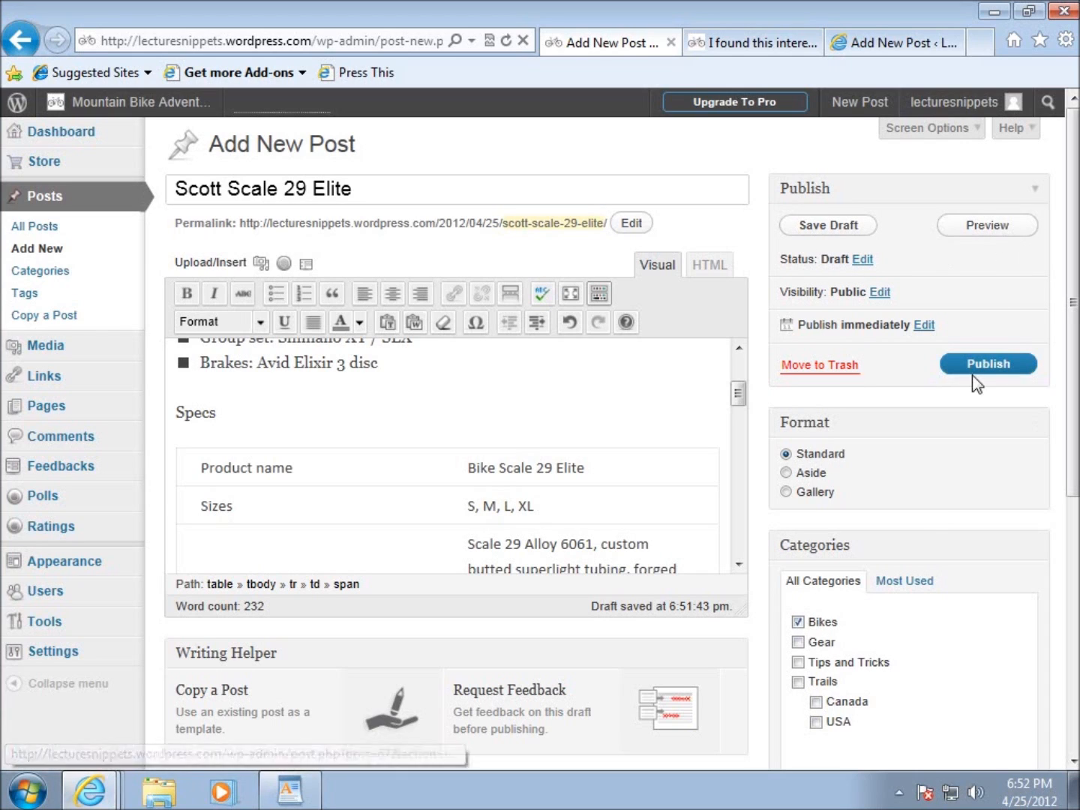
click(997, 367)
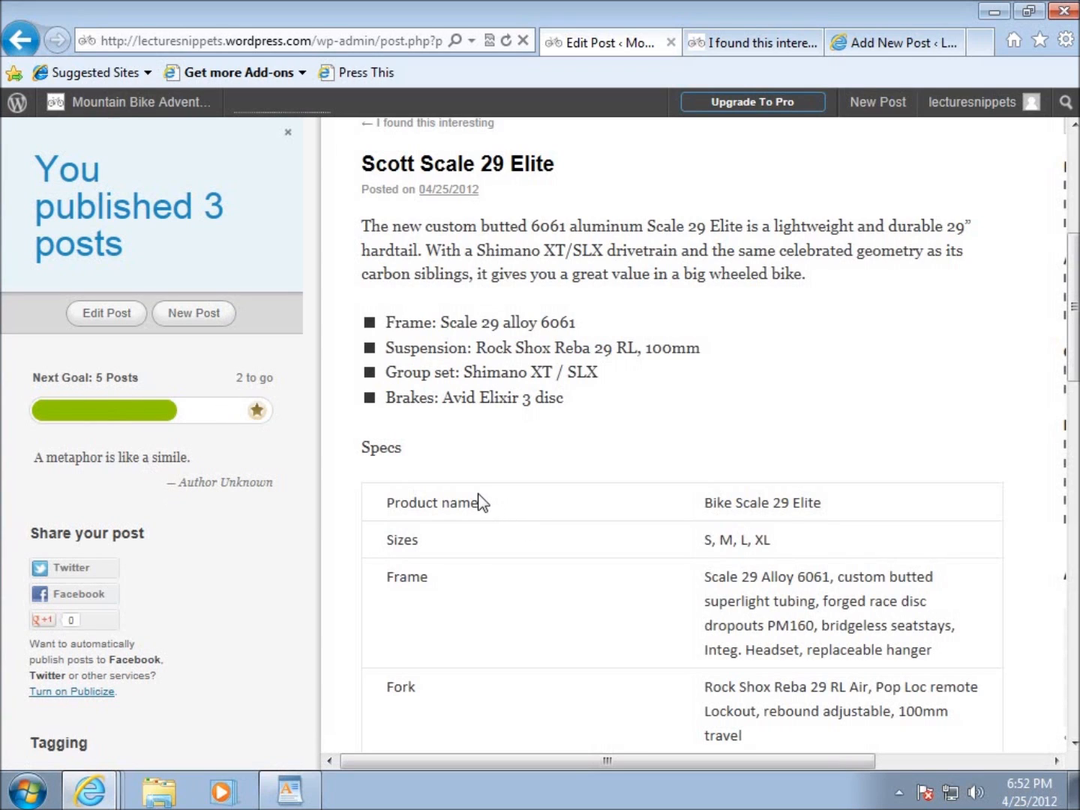
Open the Mountain Bike Adventures front page, then bring that browser tab to the site's Dashboard.
mouse_move(99, 105)
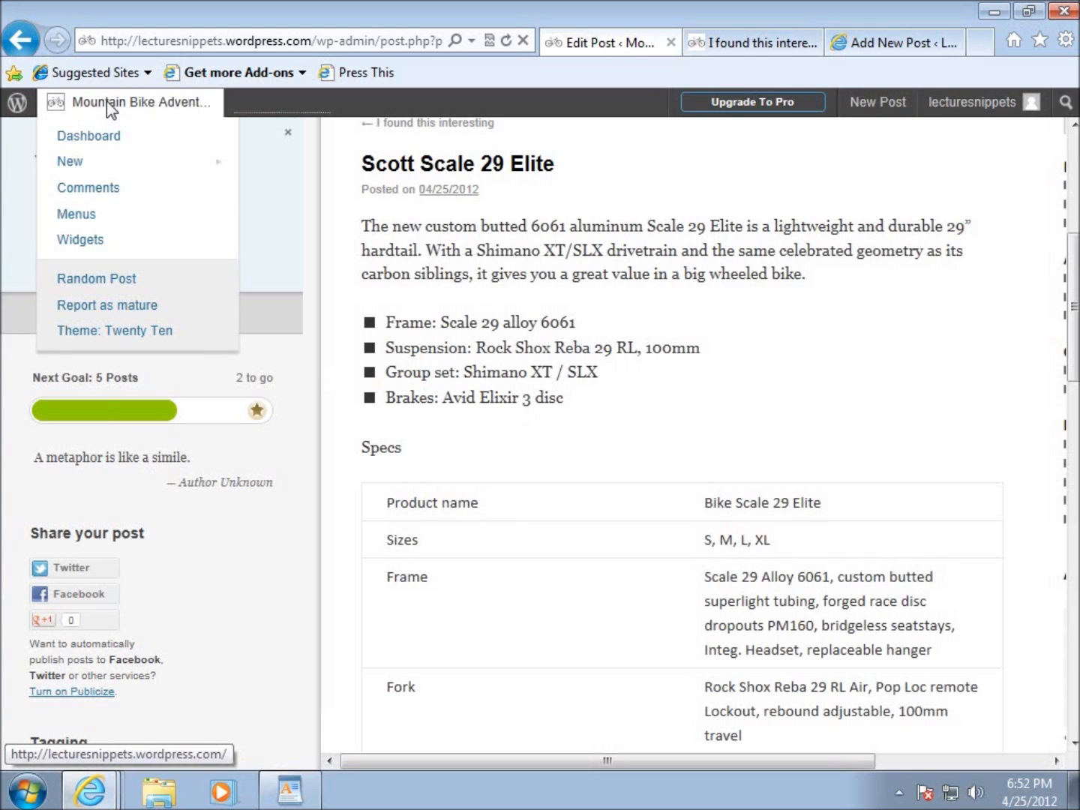
click(105, 100)
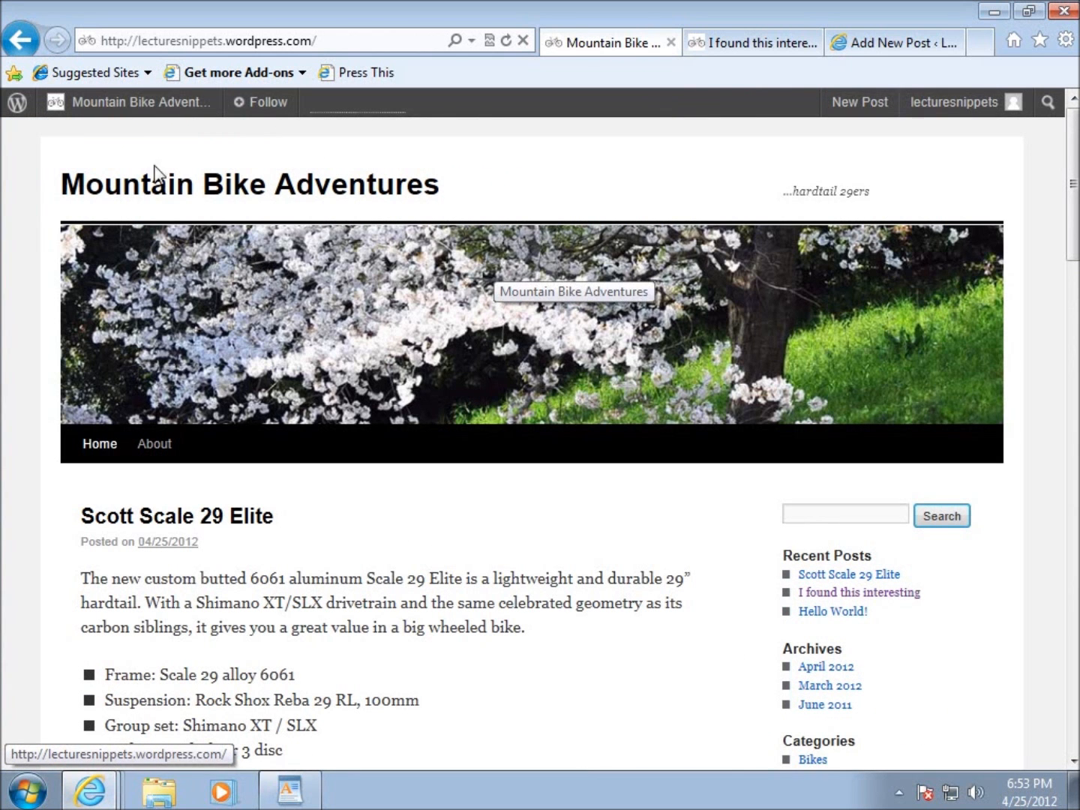
mouse_move(132, 102)
click(104, 139)
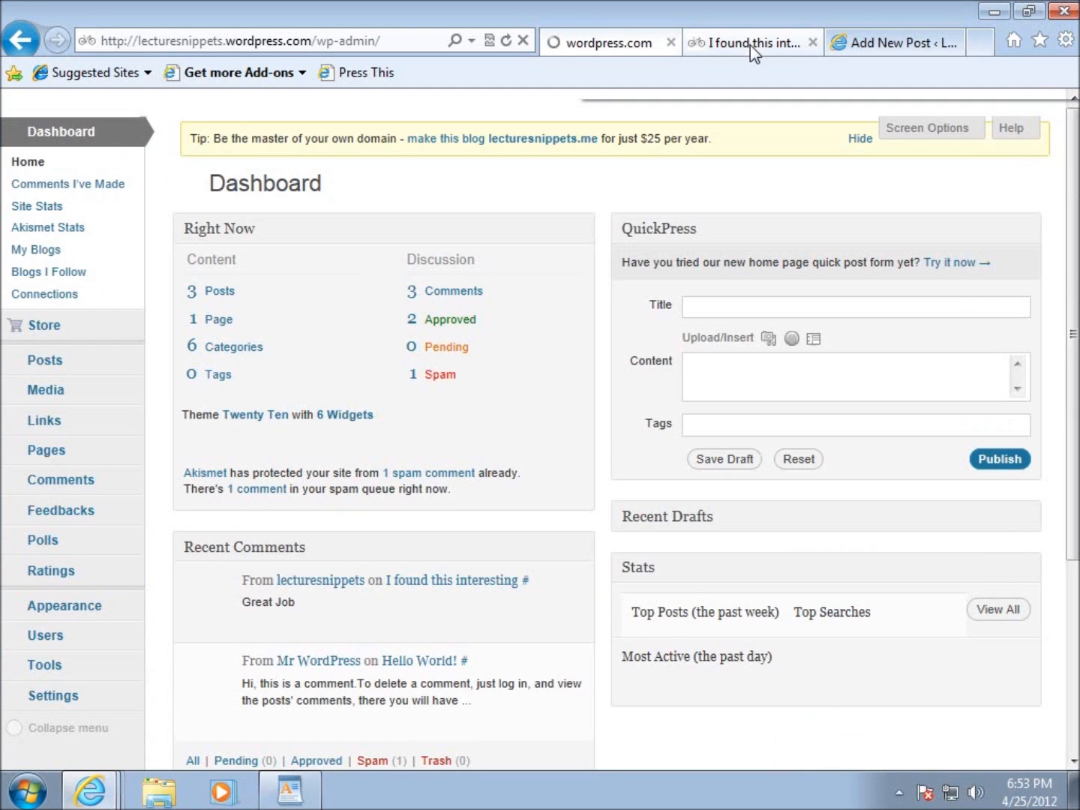
Switch to the browser tab with the "I found this interesting" post and view it down to its comments.
click(750, 45)
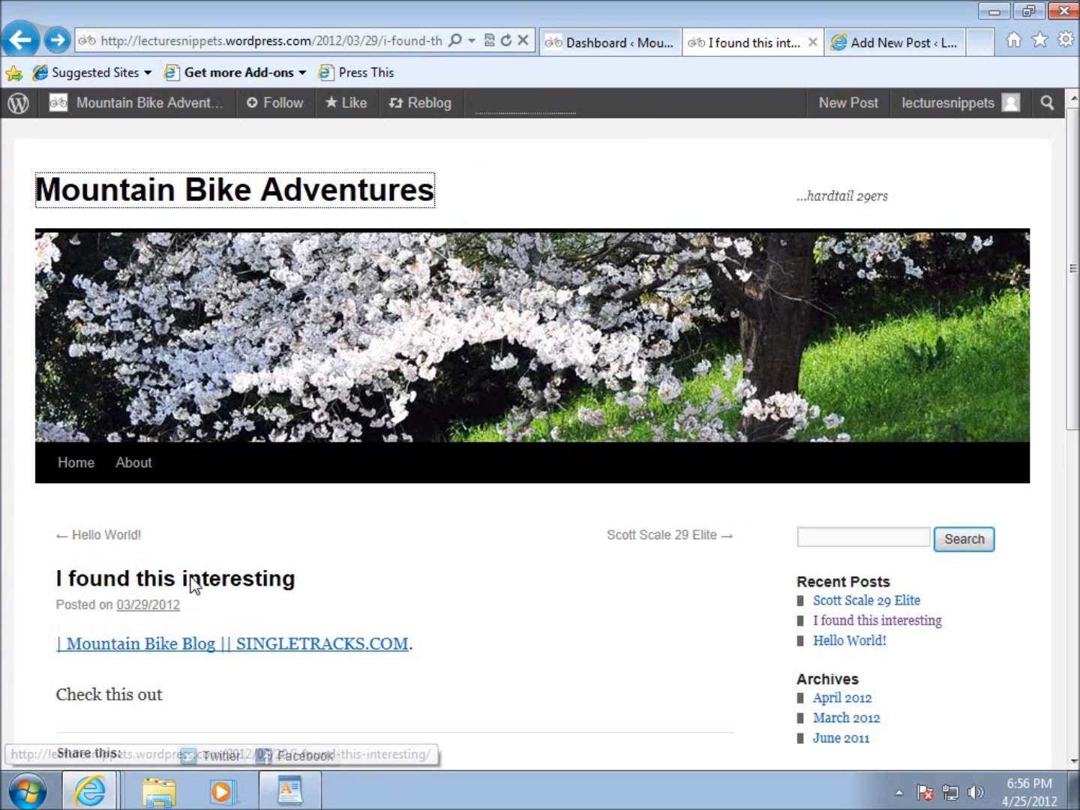
scroll(368, 594, down, 6)
scroll(232, 569, down, 2)
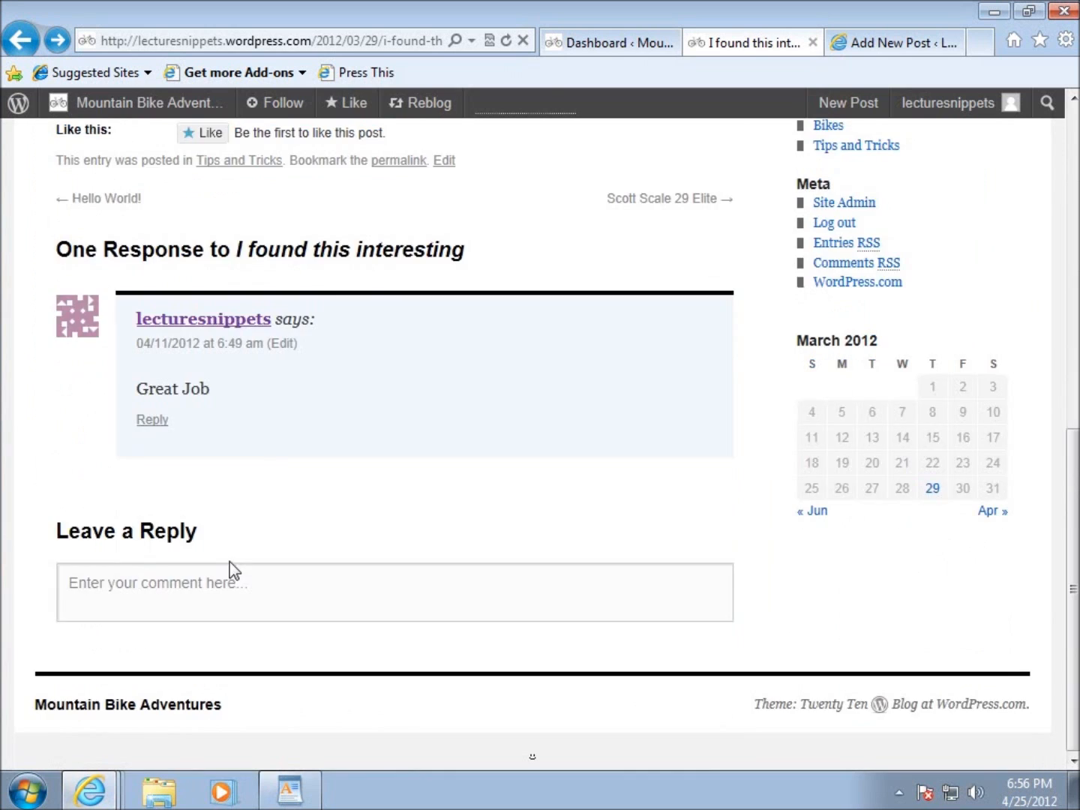
scroll(236, 565, up, 8)
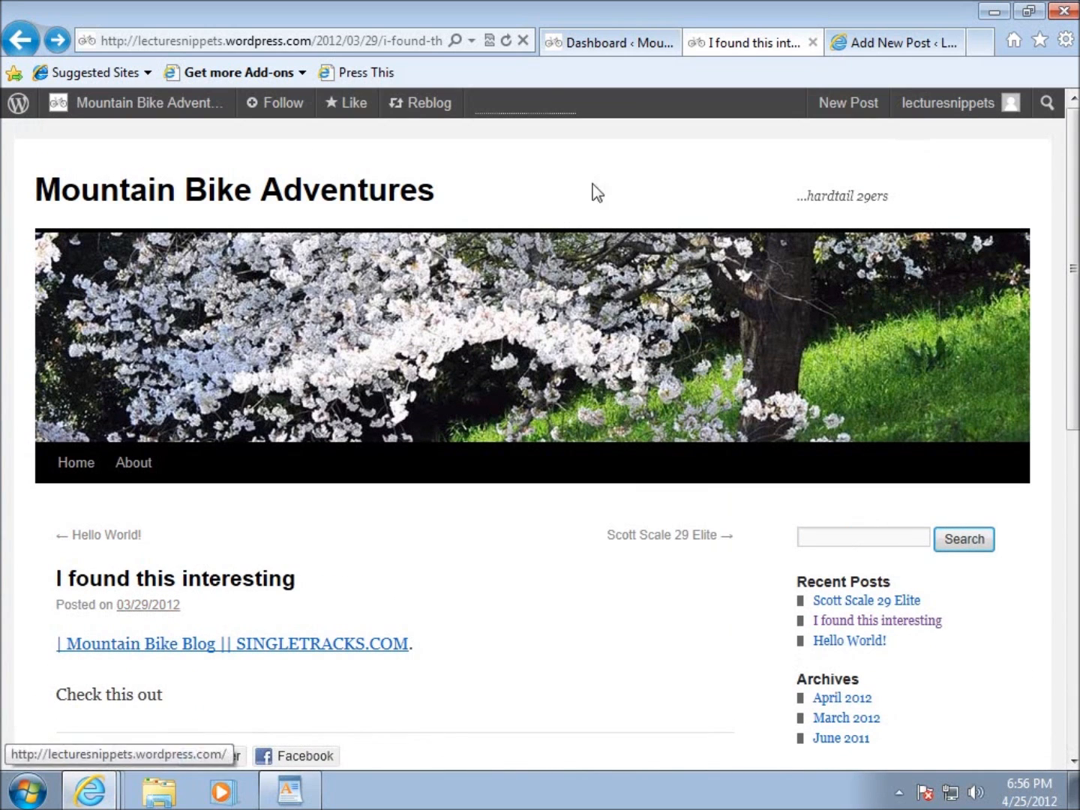
Open the Mountain Bike Adventures home page and review the "Scott Scale 29 Elite" description and bulleted features list.
click(142, 191)
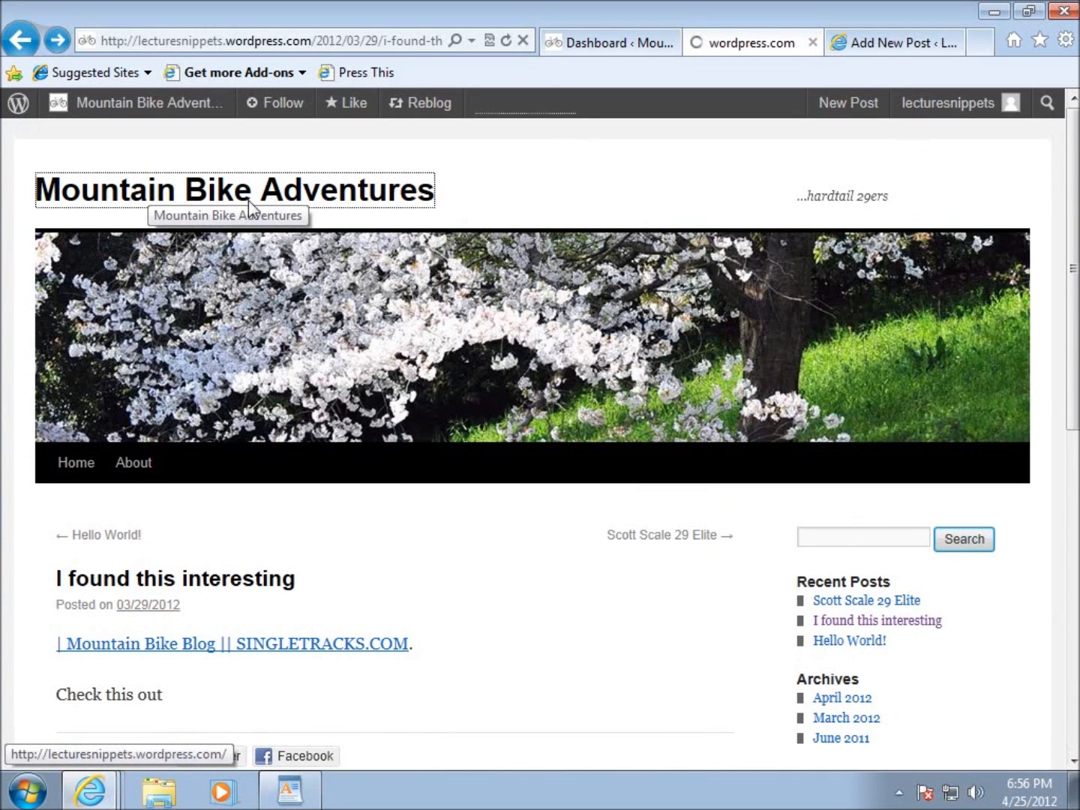
scroll(408, 291, down, 3)
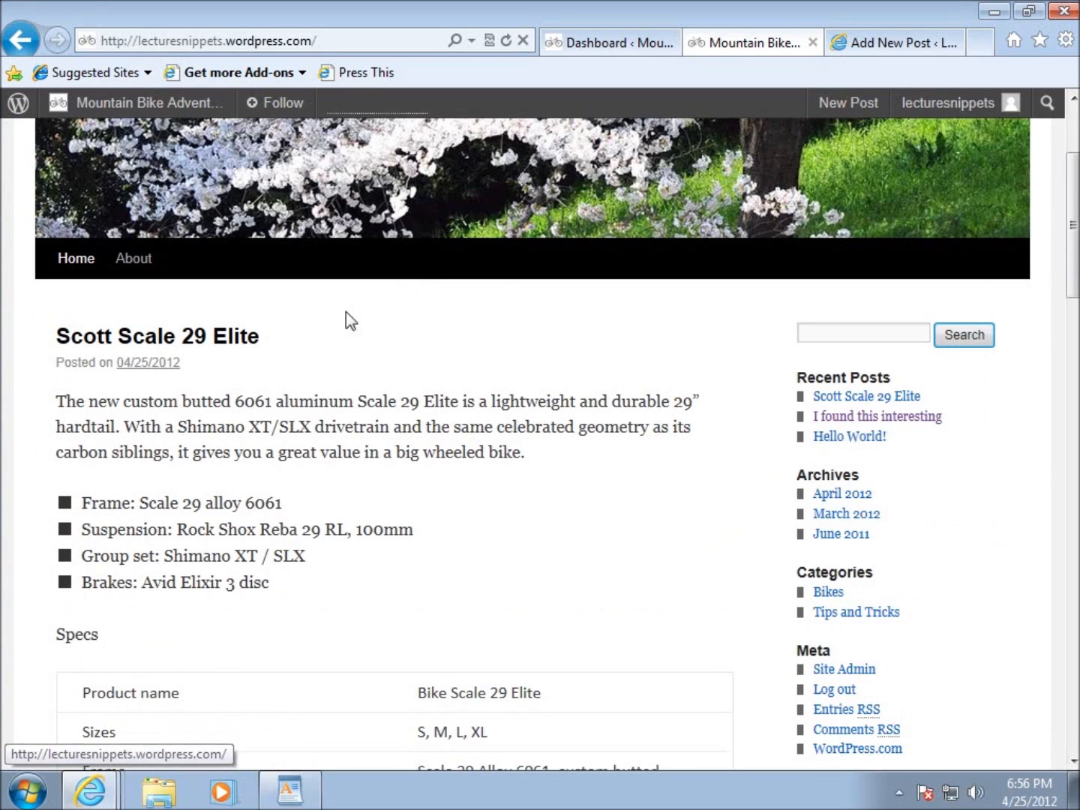
scroll(193, 416, down, 2)
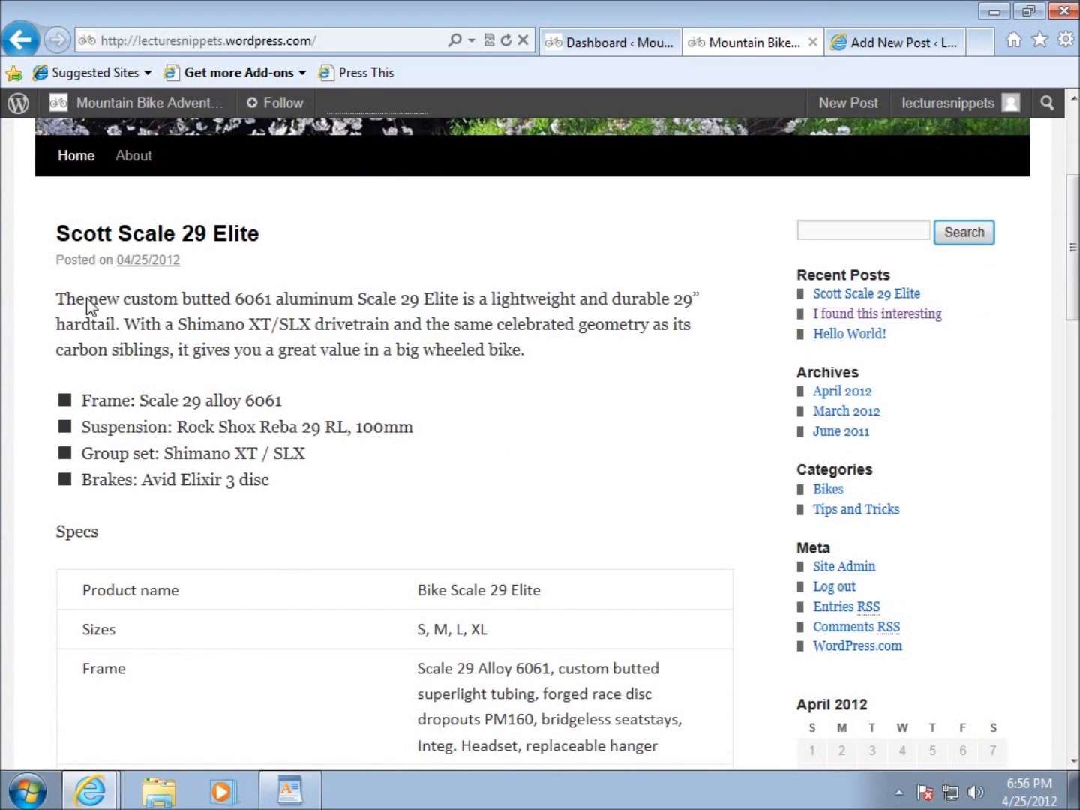
scroll(268, 351, down, 2)
drag(281, 388, 77, 302)
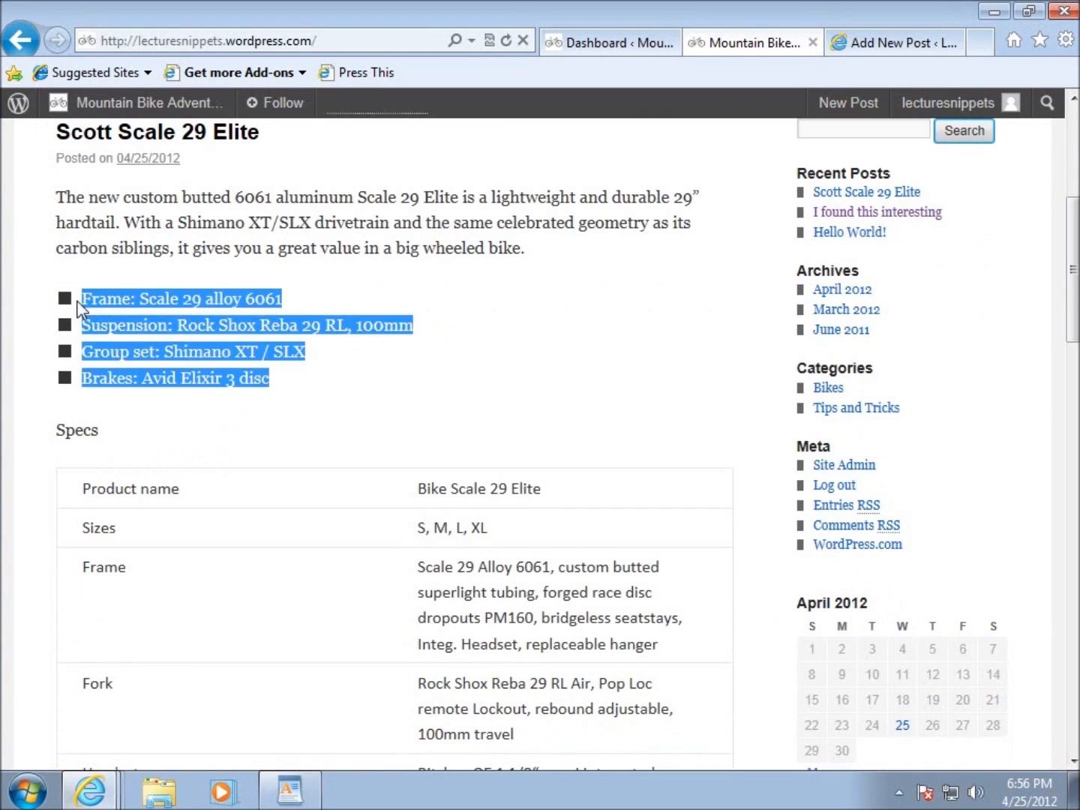
click(324, 386)
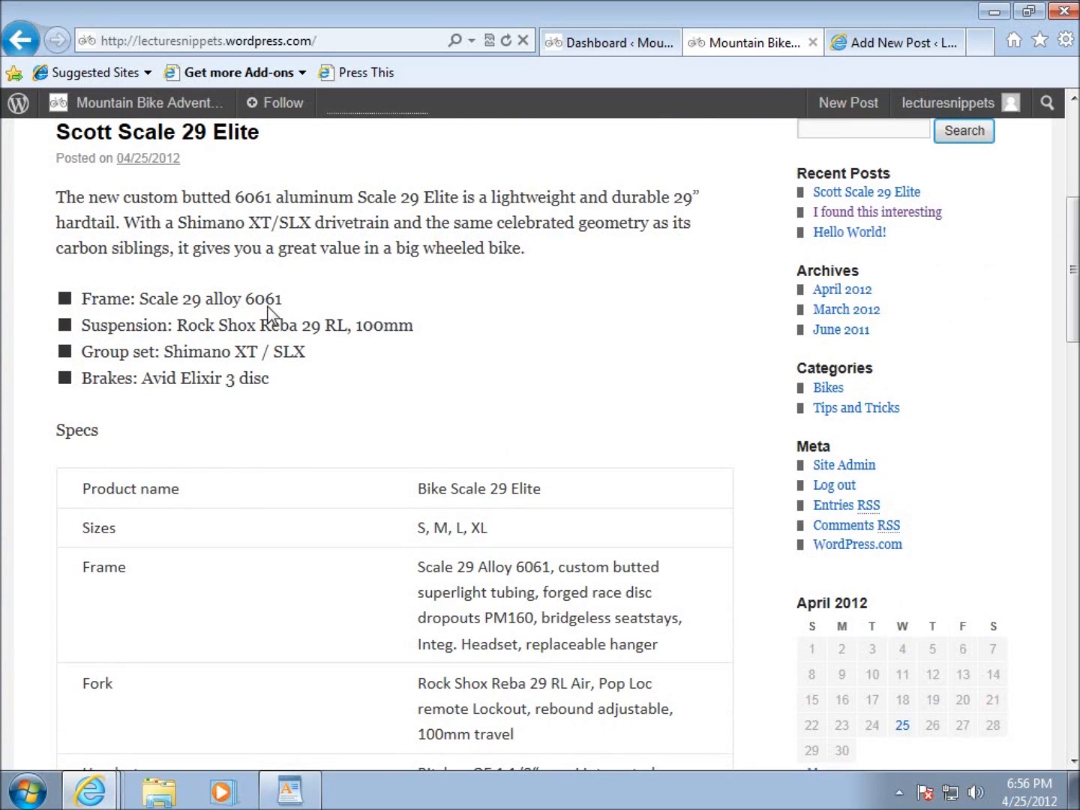
scroll(268, 310, up, 3)
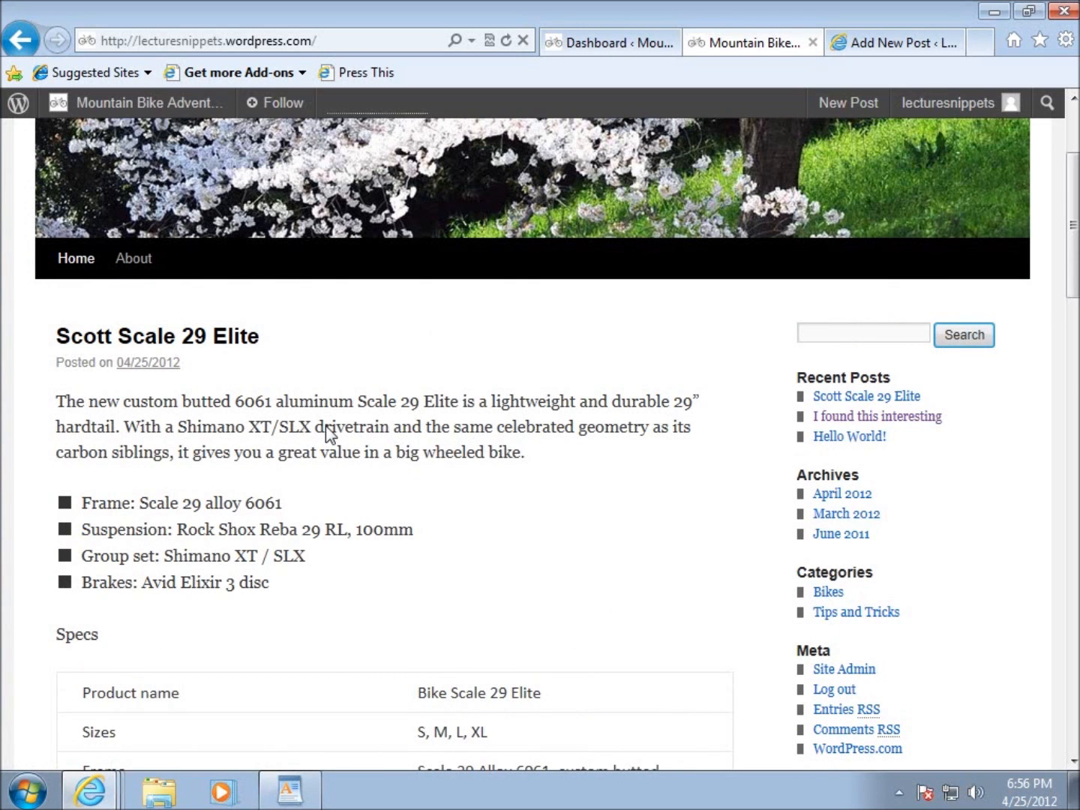
Examine the specs table in the published "Scott Scale 29 Elite" post from the Product name row to Weight.
scroll(322, 432, down, 6)
drag(84, 285, 625, 388)
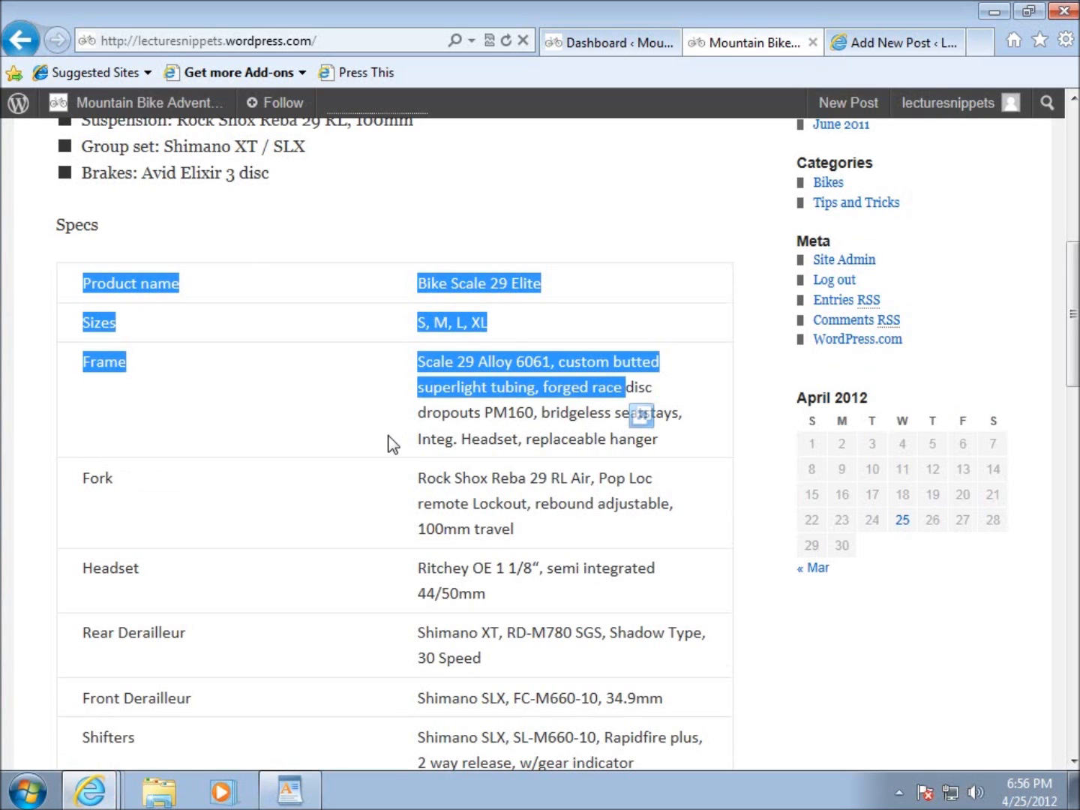
scroll(391, 443, down, 3)
scroll(387, 444, down, 7)
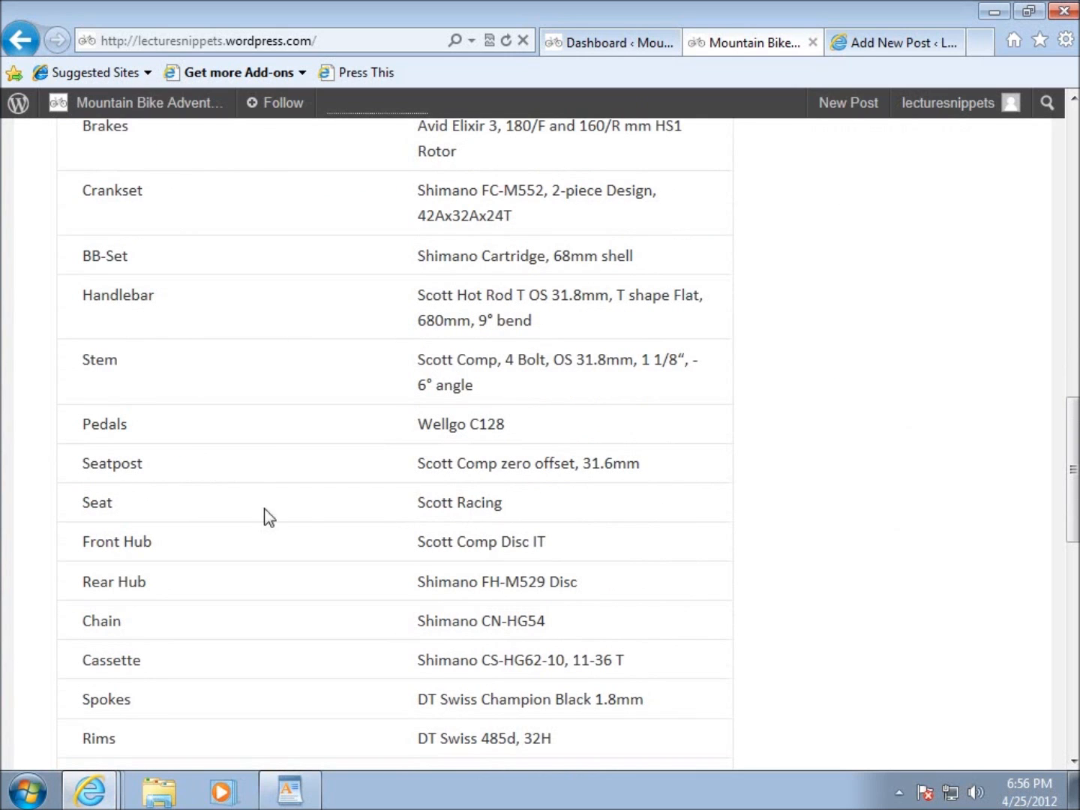
scroll(374, 526, down, 8)
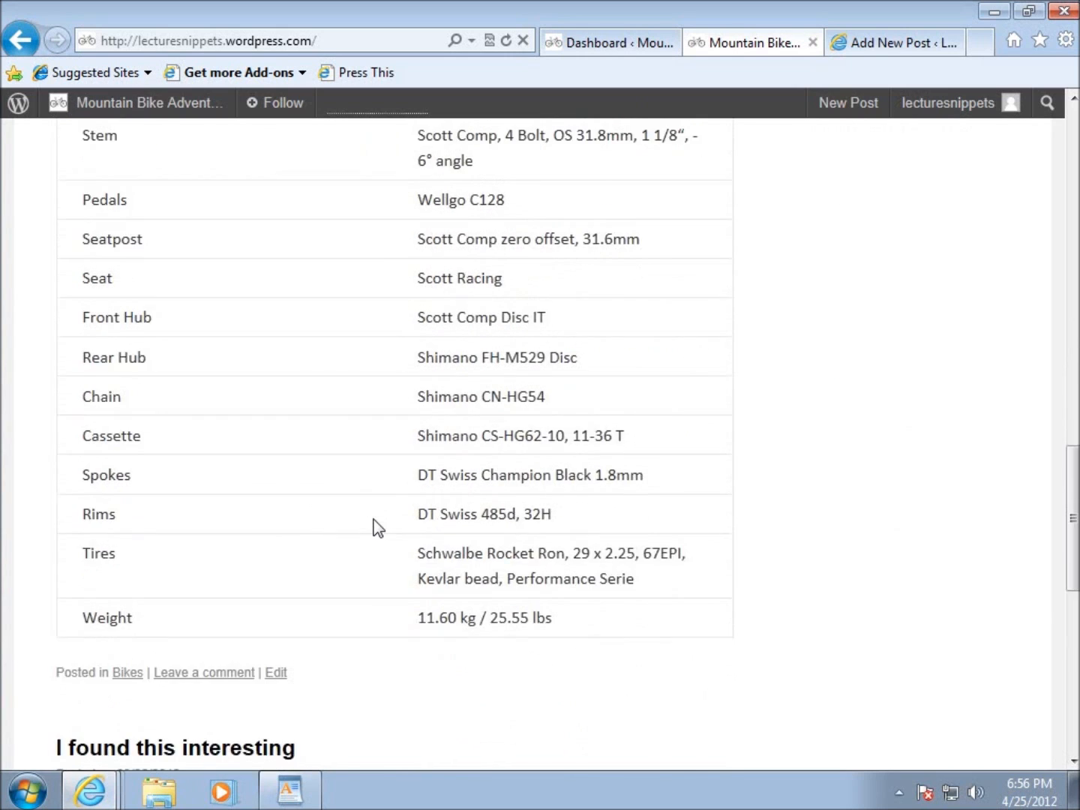
scroll(379, 529, up, 5)
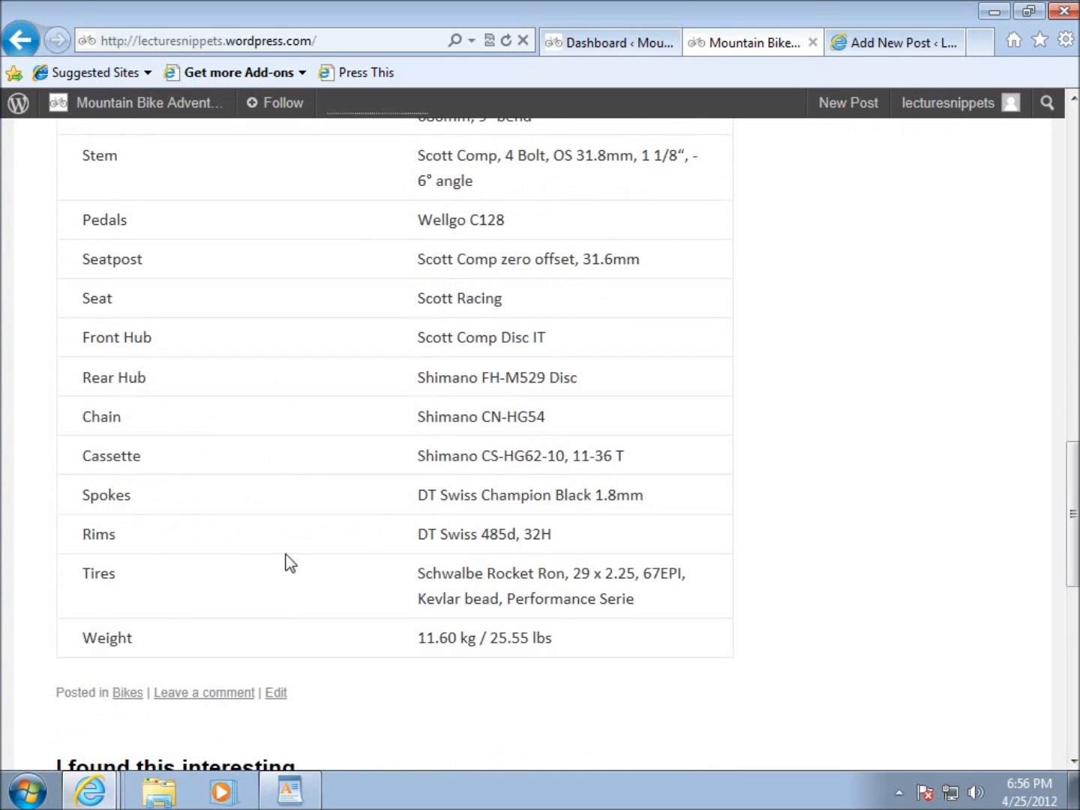
scroll(328, 567, up, 15)
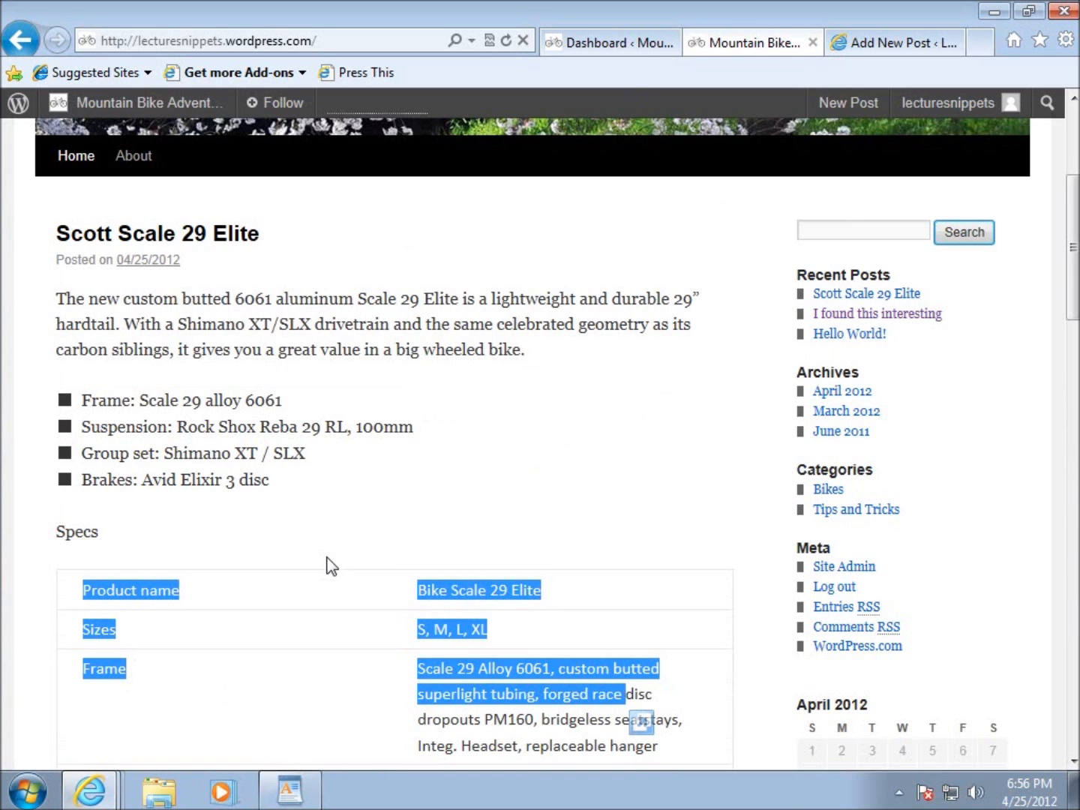
click(433, 492)
scroll(435, 492, down, 7)
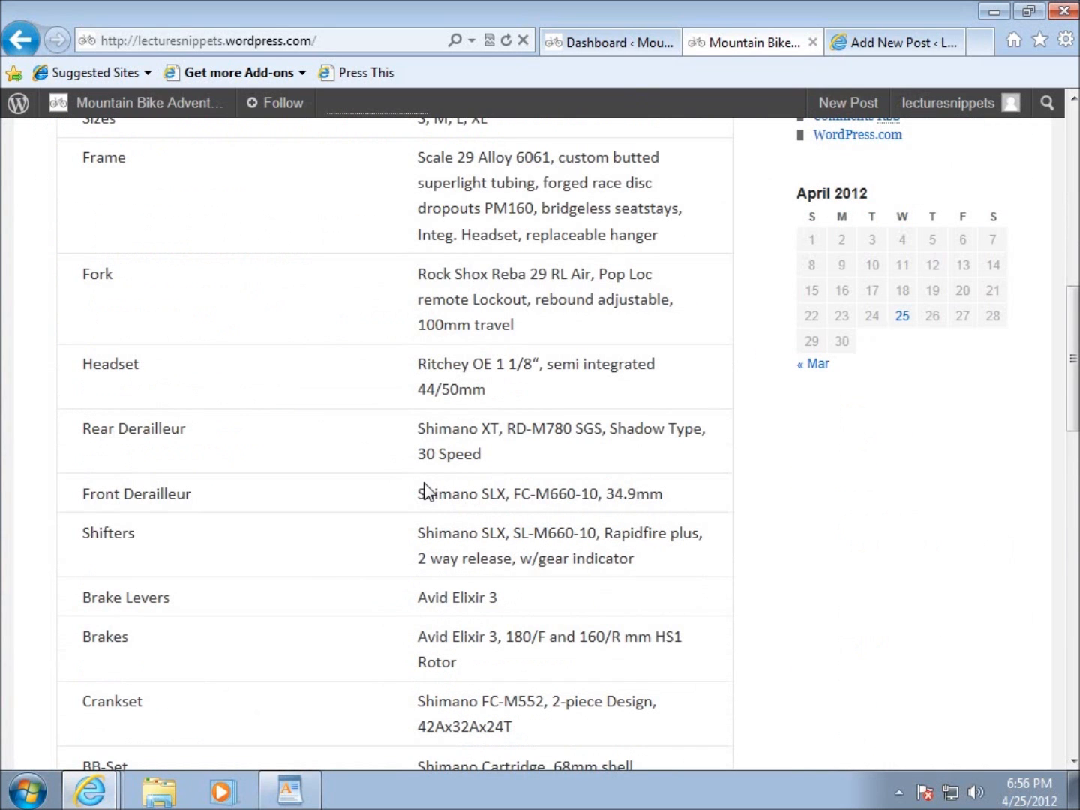
scroll(404, 594, down, 12)
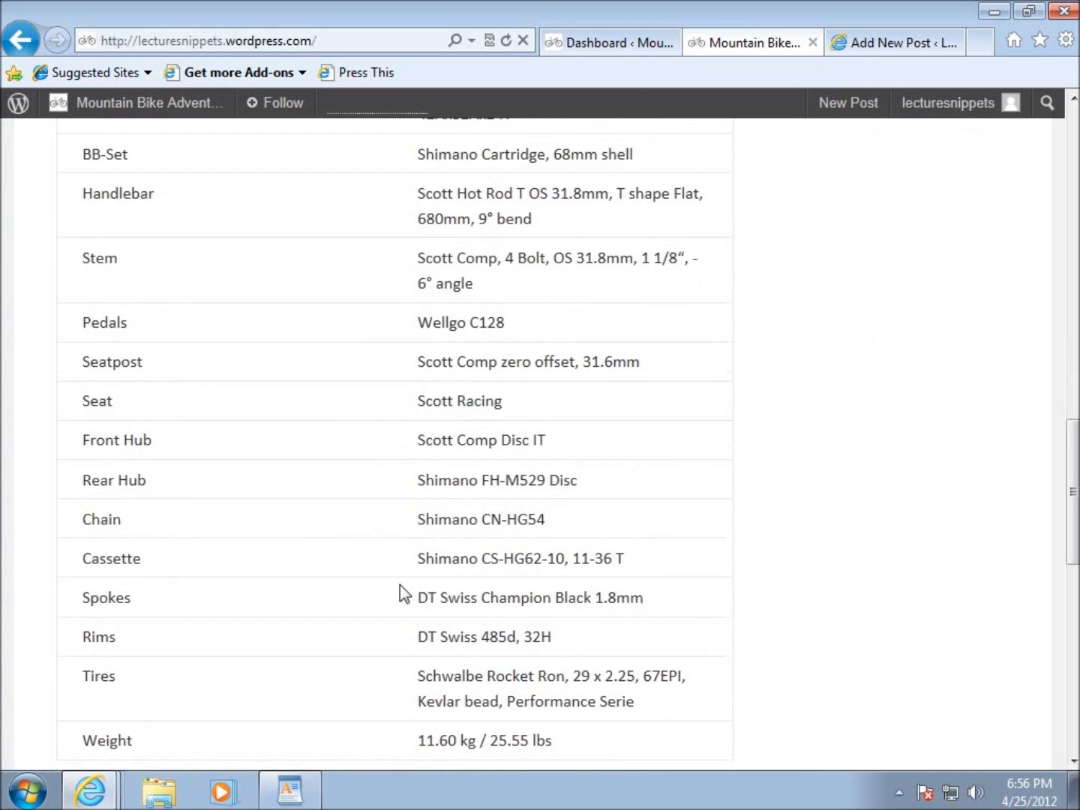
scroll(403, 593, up, 15)
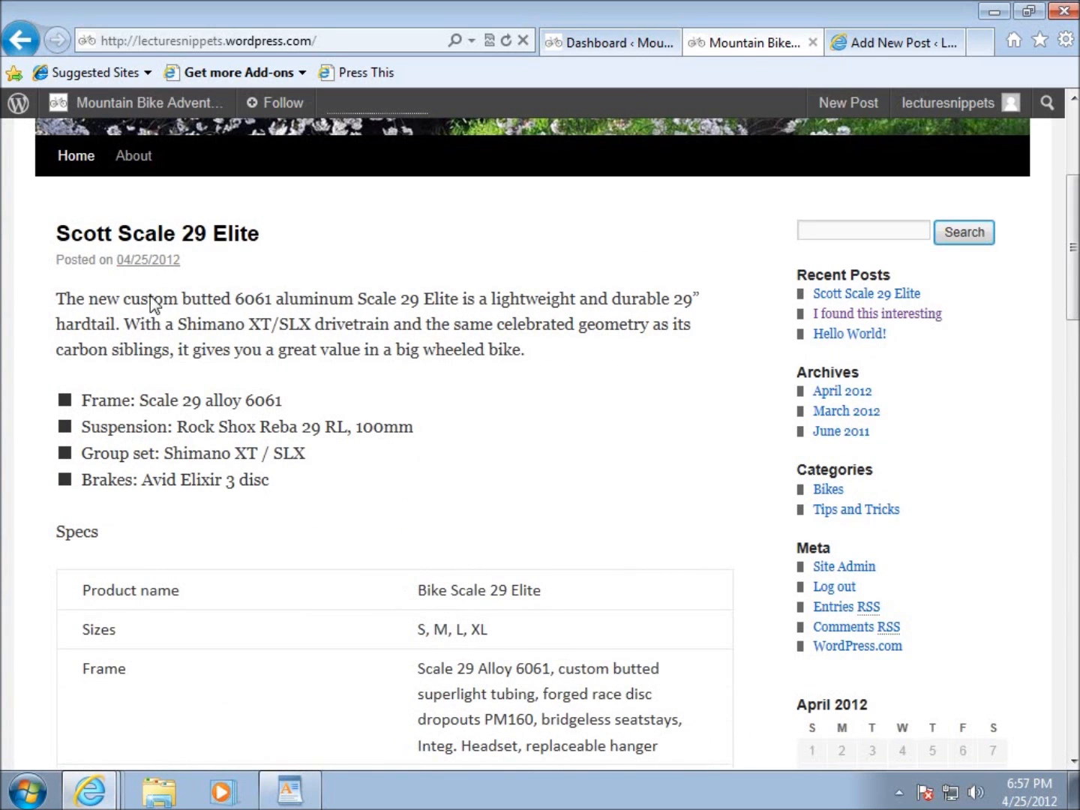
Open the "Scott Scale 29 Elite" post on its own page and check it down to the Leave a Reply section.
click(109, 237)
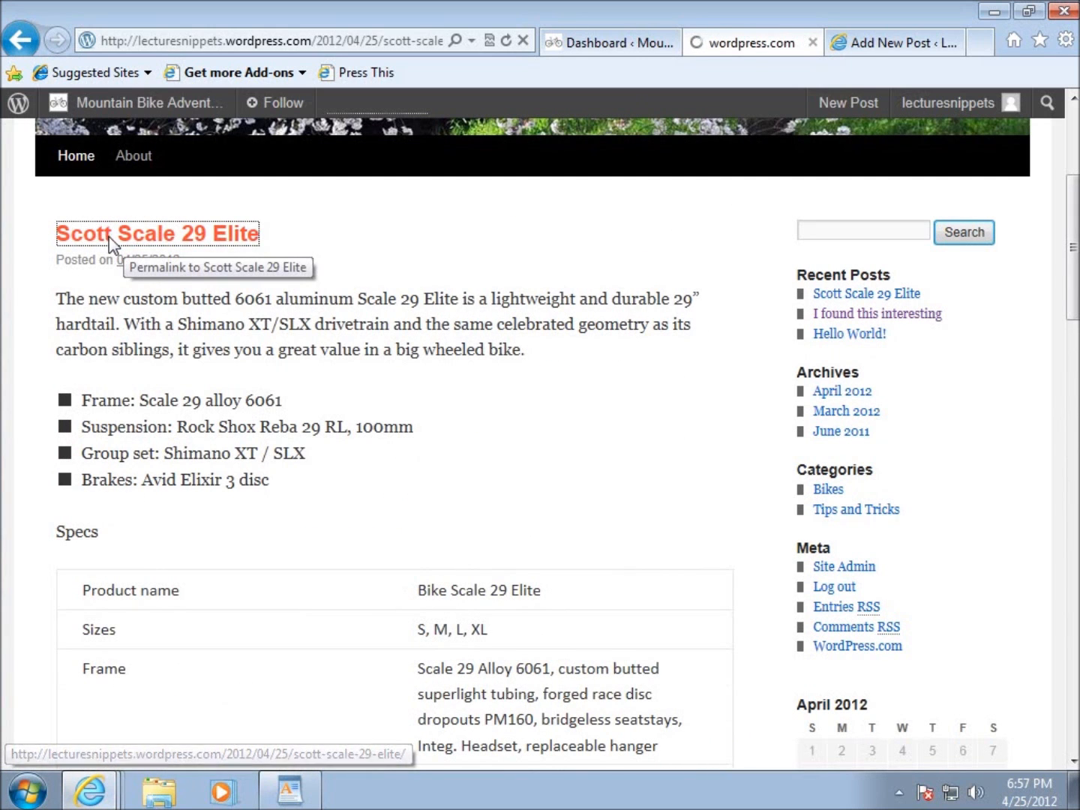
scroll(448, 547, down, 4)
scroll(449, 534, down, 12)
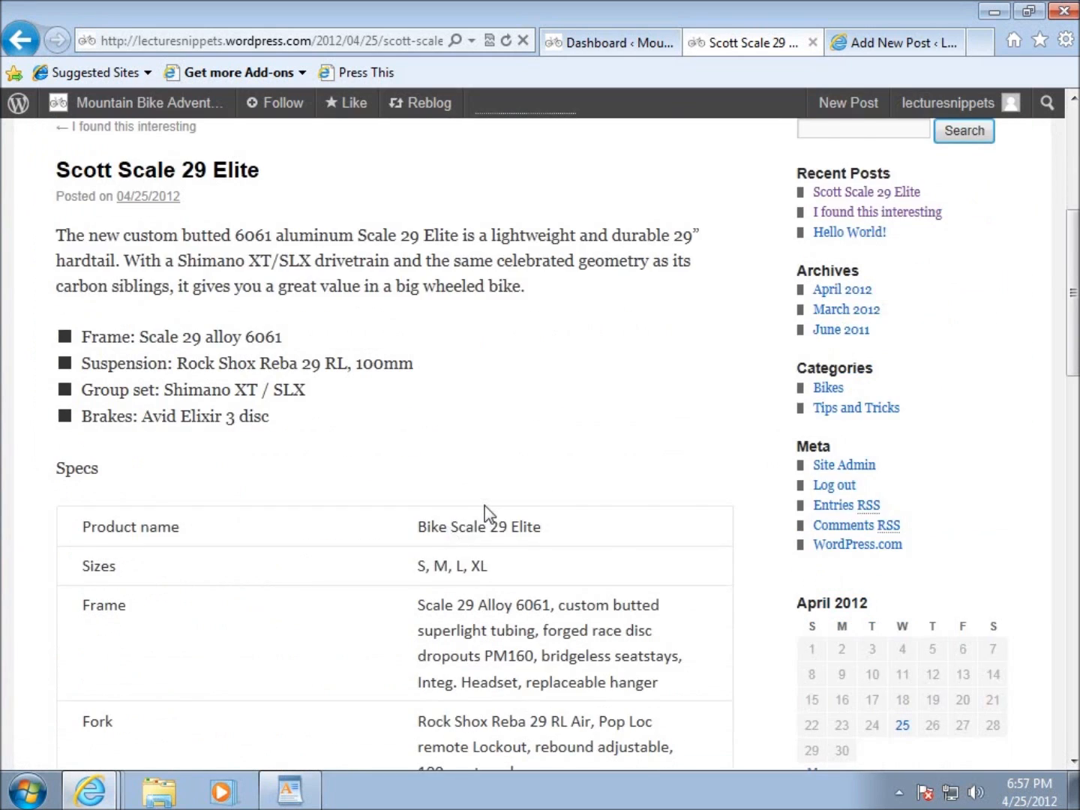
scroll(358, 497, down, 8)
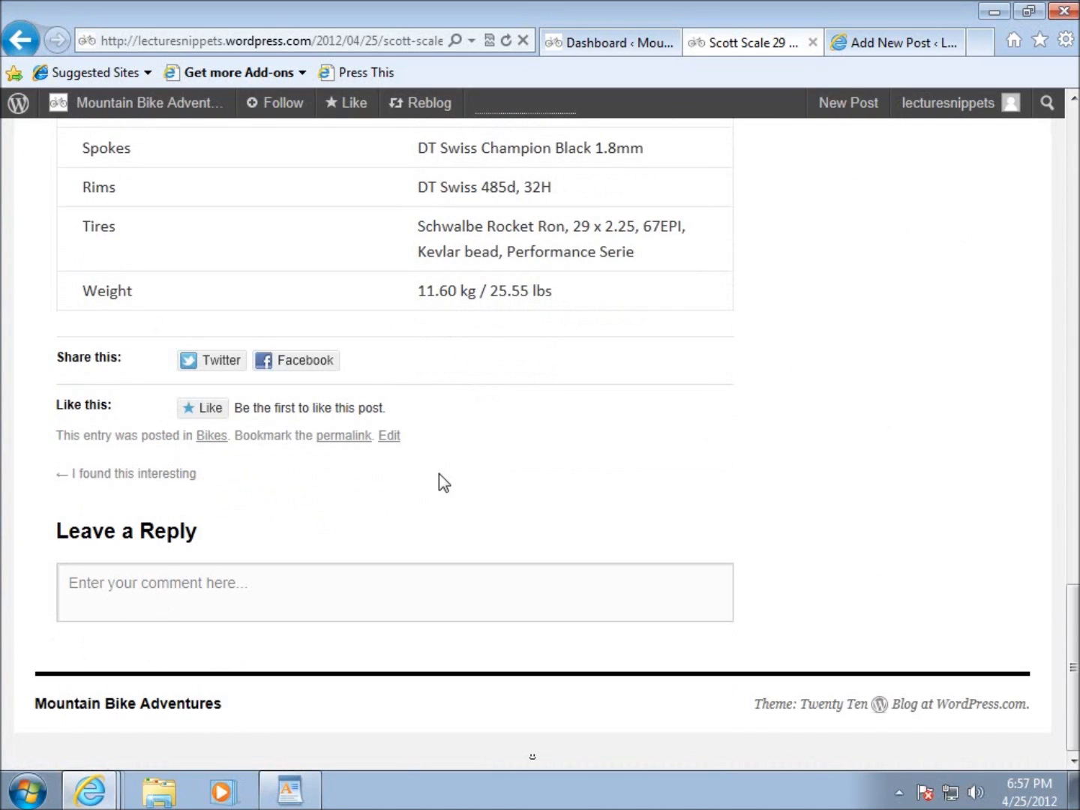
scroll(442, 480, up, 20)
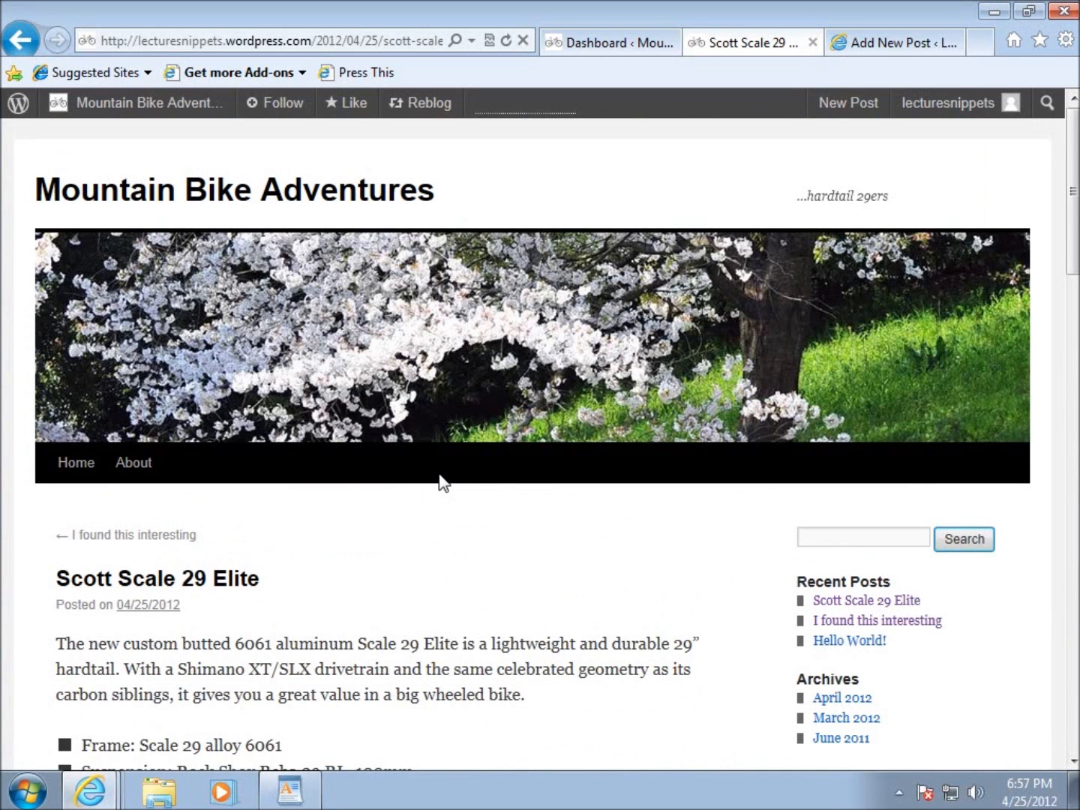